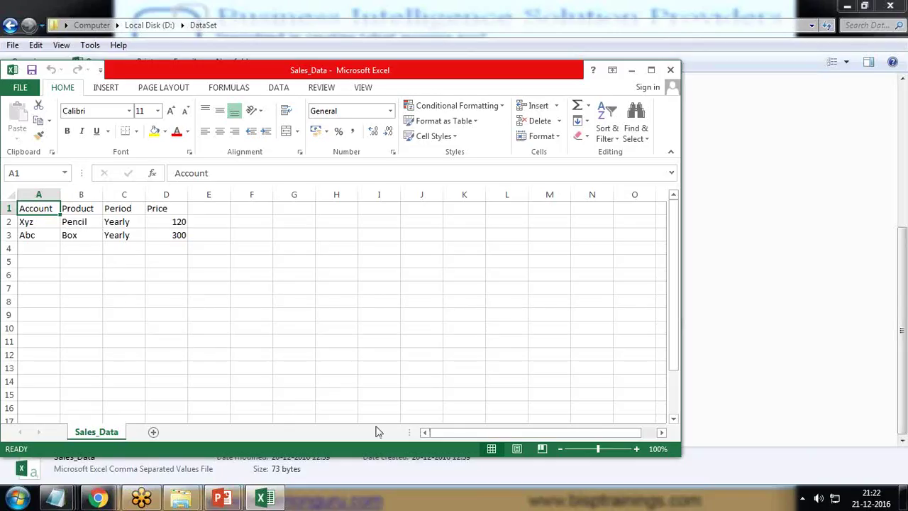
- Review the Account, Product, Period and Price columns and the account names in the Sales_Data worksheet
left_click(118, 205)
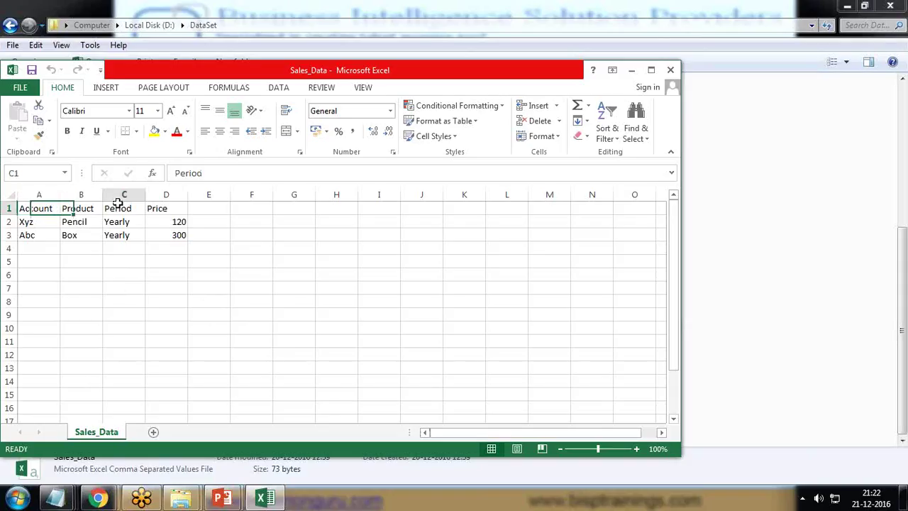
left_click_drag(118, 203, 113, 239)
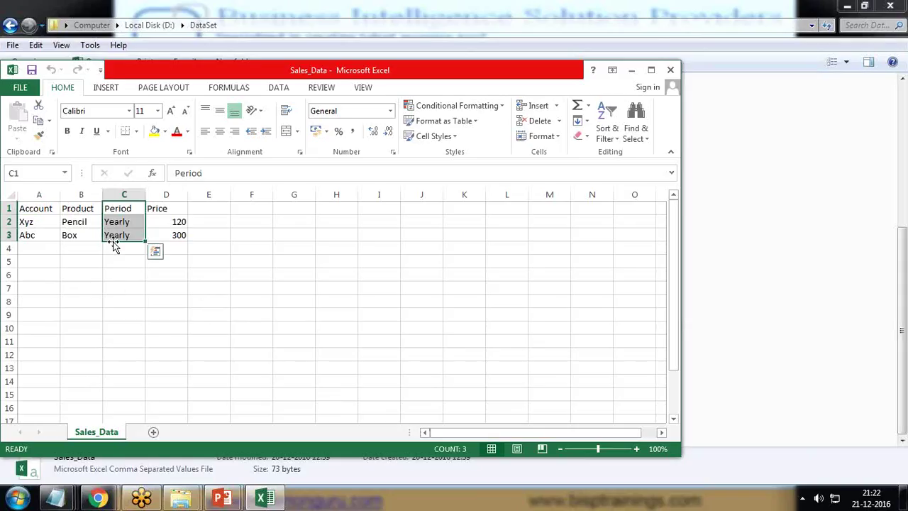
left_click(39, 209)
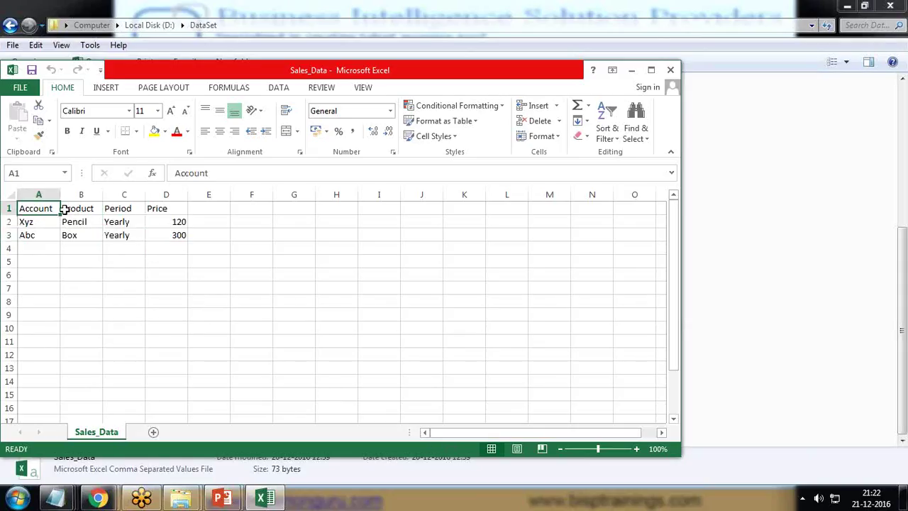
left_click(71, 209)
left_click(157, 209)
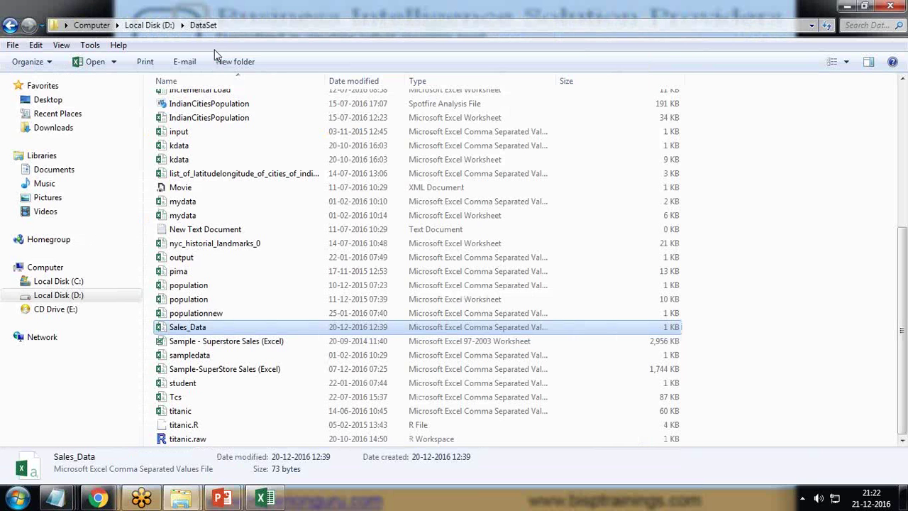
left_click(179, 55)
left_click(266, 499)
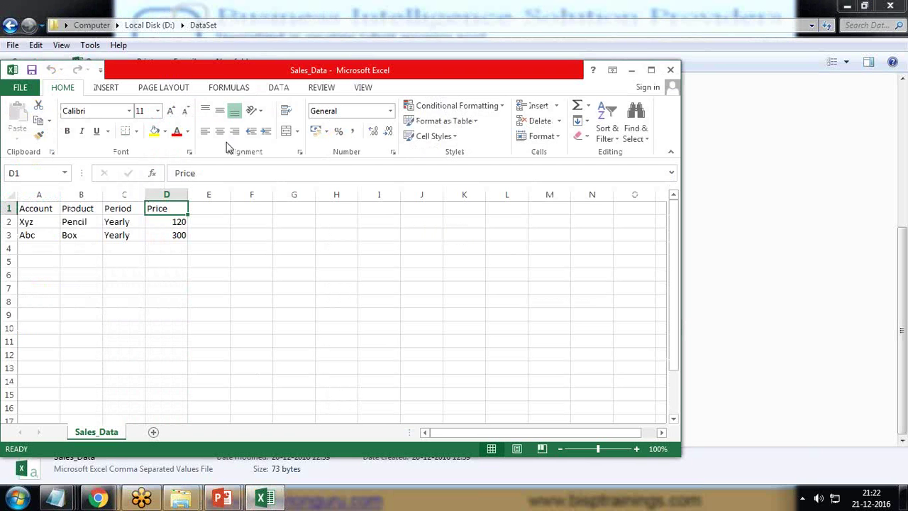
left_click_drag(181, 76, 222, 83)
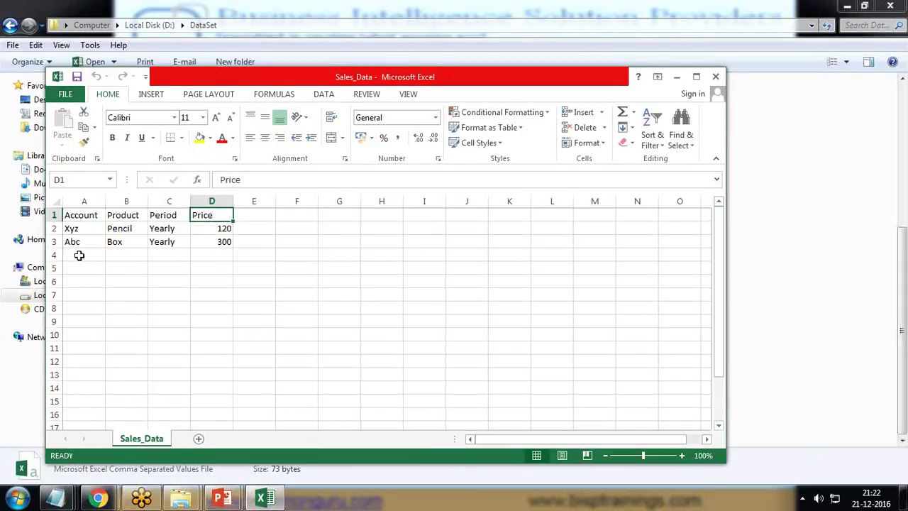
left_click(73, 230)
left_click(74, 243)
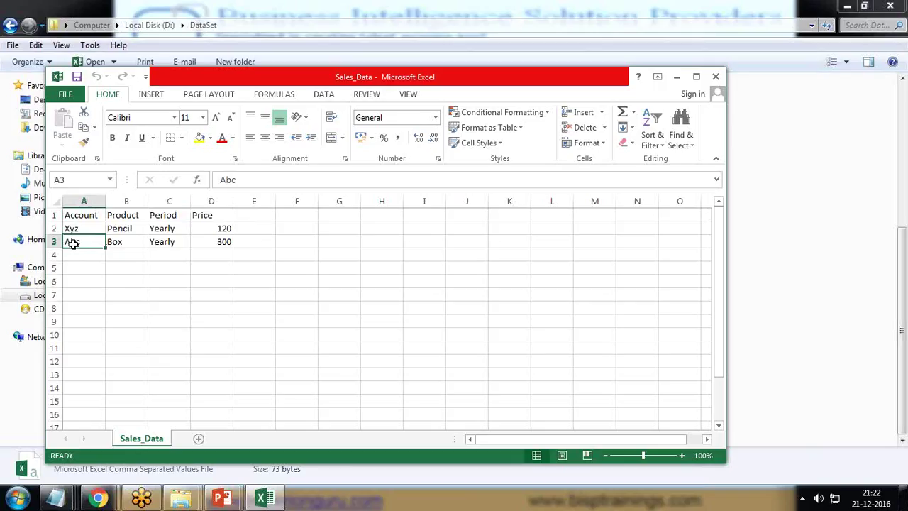
- Switch to Chrome and open the Salesforce Sales app in a new browser tab, showing its Accounts page
left_click(98, 498)
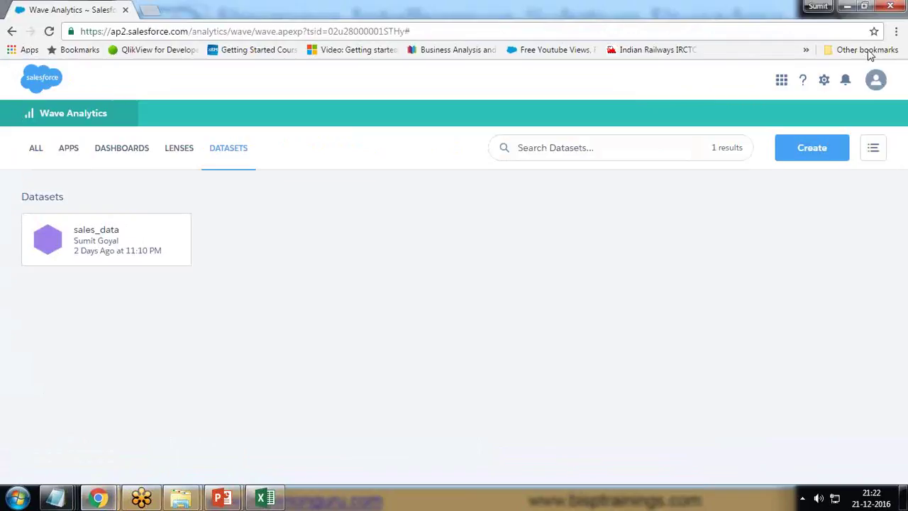
left_click(781, 82)
right_click(718, 106)
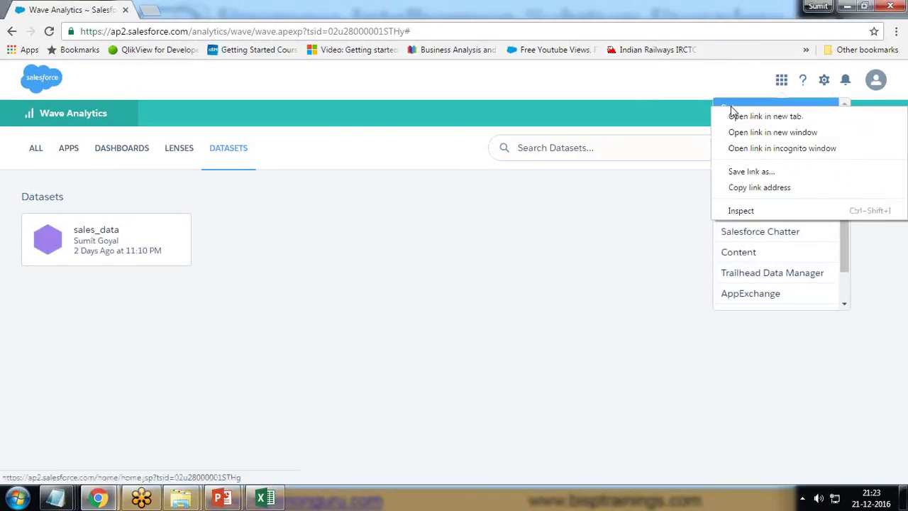
left_click(745, 116)
left_click(169, 10)
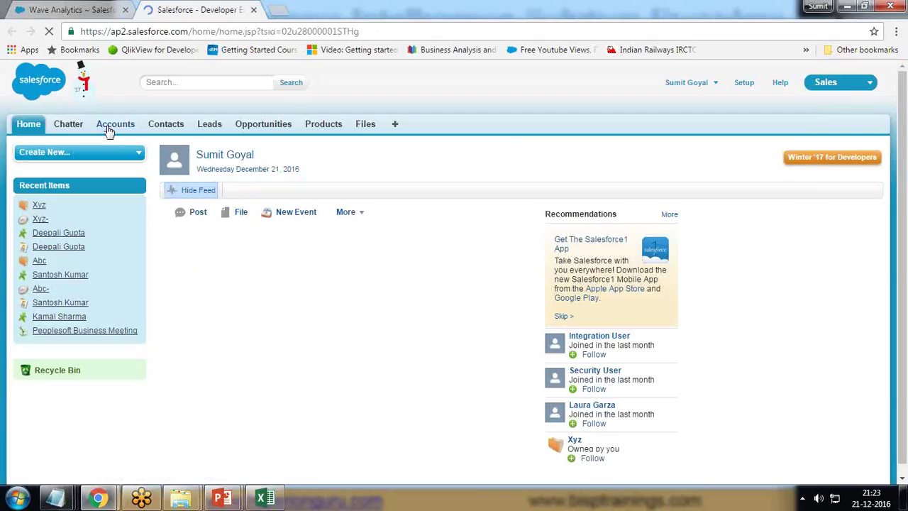
left_click(108, 128)
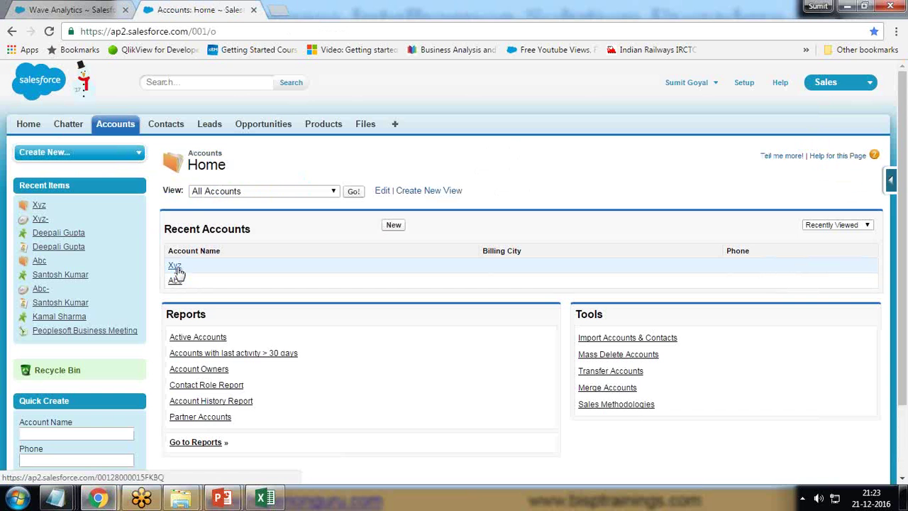
- Compare the Salesforce accounts with those in the Excel Sales_Data worksheet, and close the Sales tab to return to Wave Analytics
key("alt+Tab")
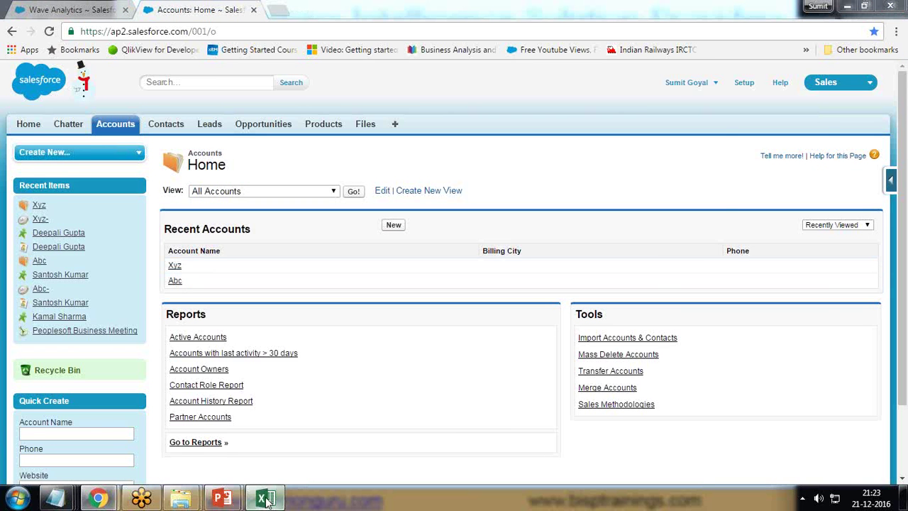
left_click_drag(203, 78, 288, 76)
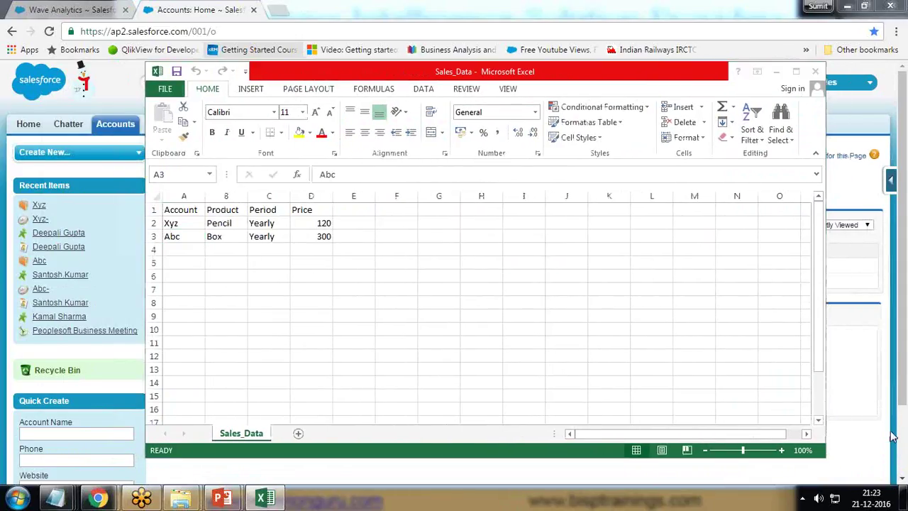
key("alt+Tab")
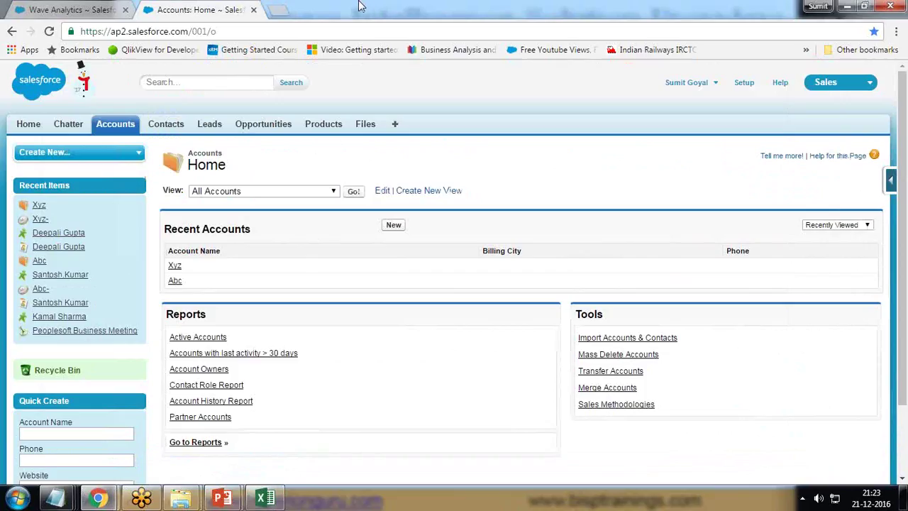
left_click(254, 10)
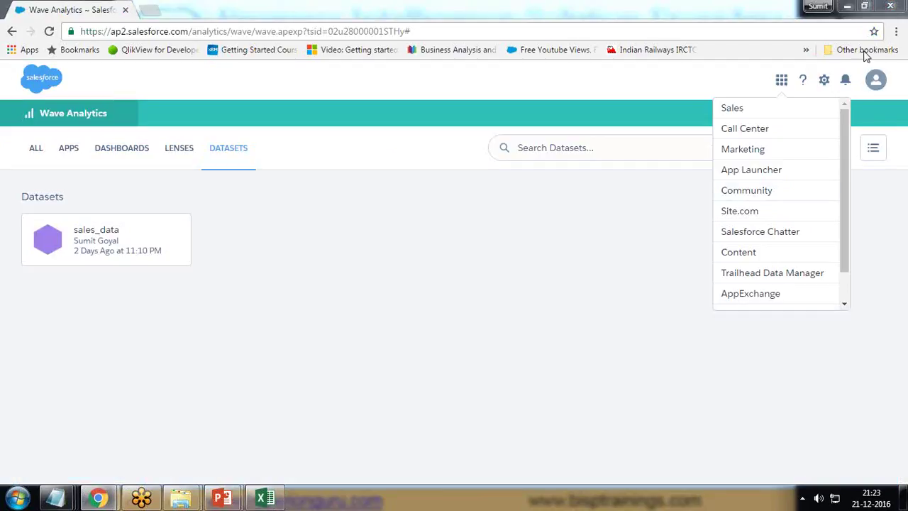
left_click(525, 355)
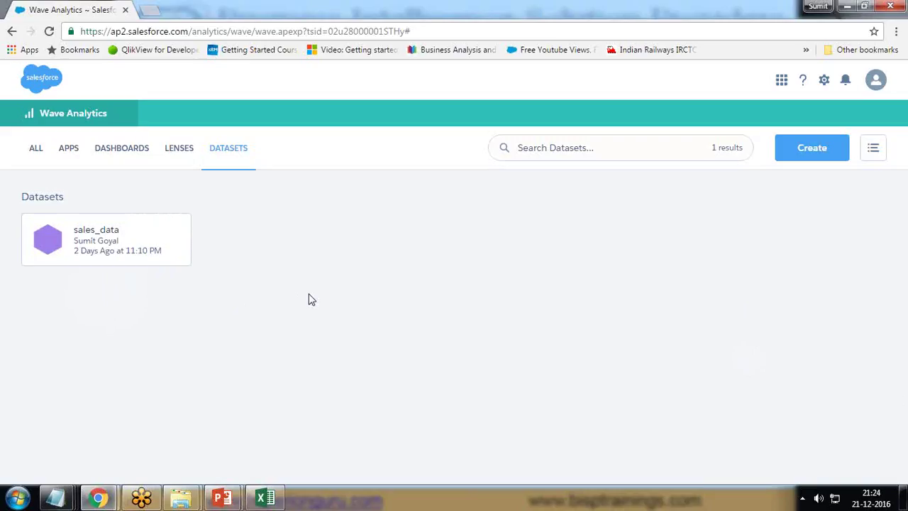
- Start a new dataset from the Salesforce data source with Account as the root object
left_click(800, 158)
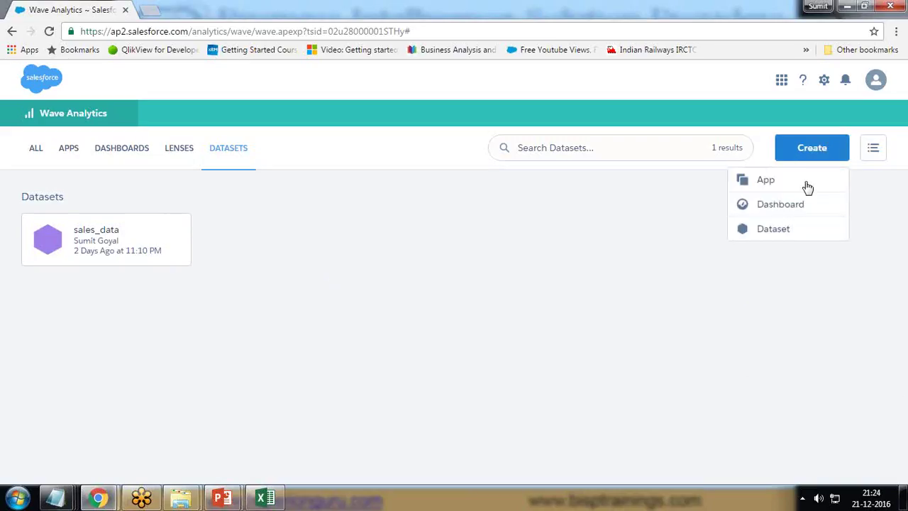
left_click(766, 237)
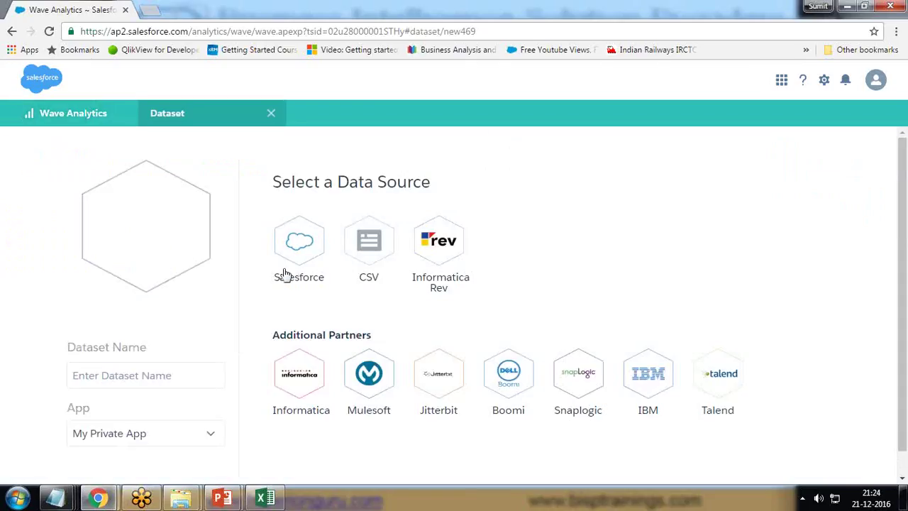
left_click(302, 245)
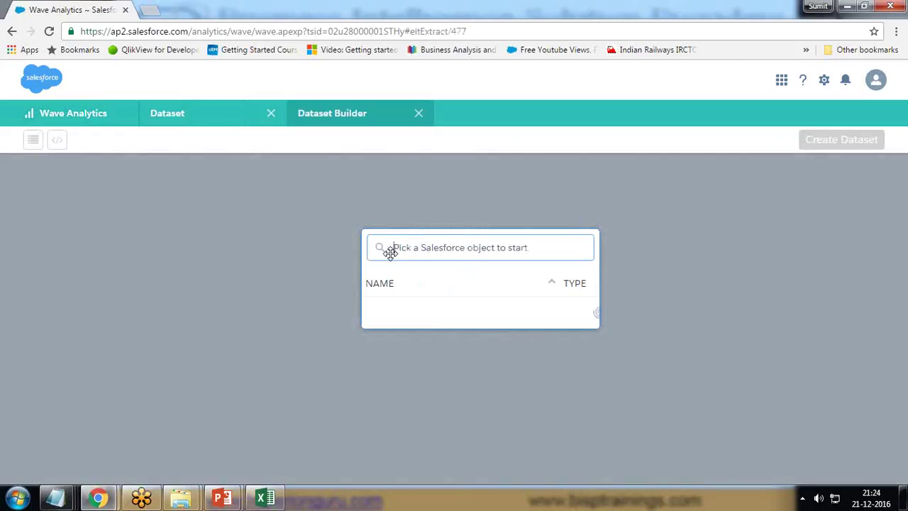
type("Account")
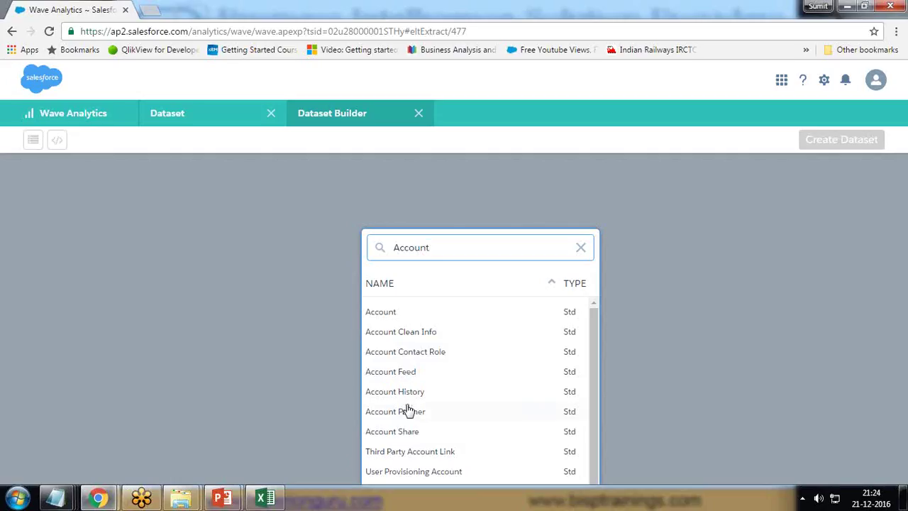
left_click(384, 312)
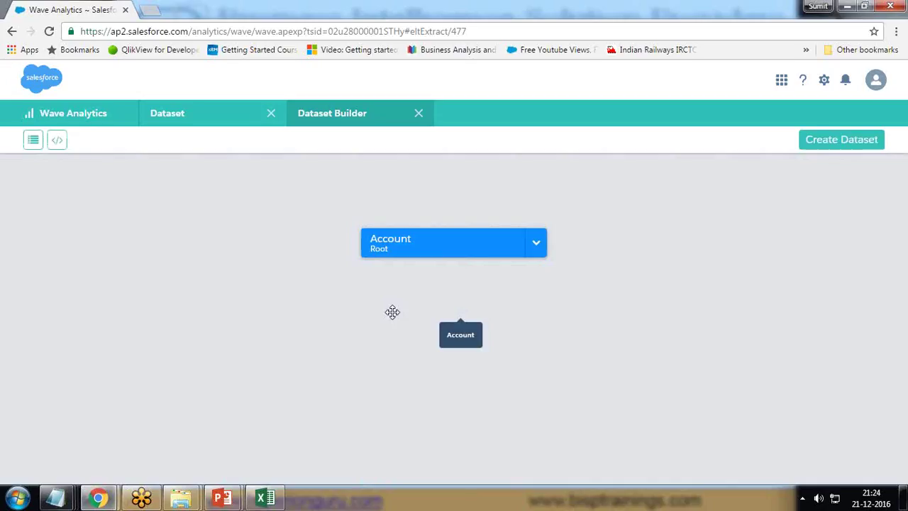
- Add the Account ID, Account Name, Account Type, Industry and Region fields to the Account object and reposition its node on the canvas
left_click(475, 242)
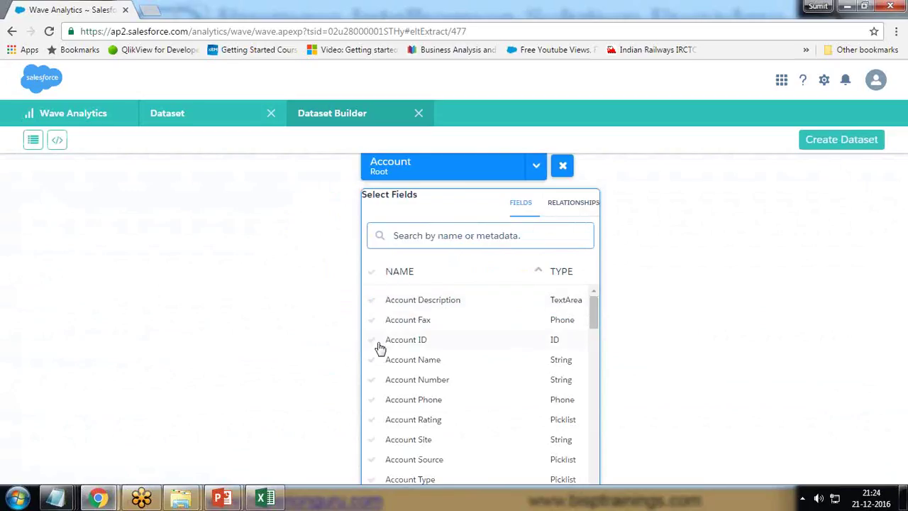
left_click(377, 344)
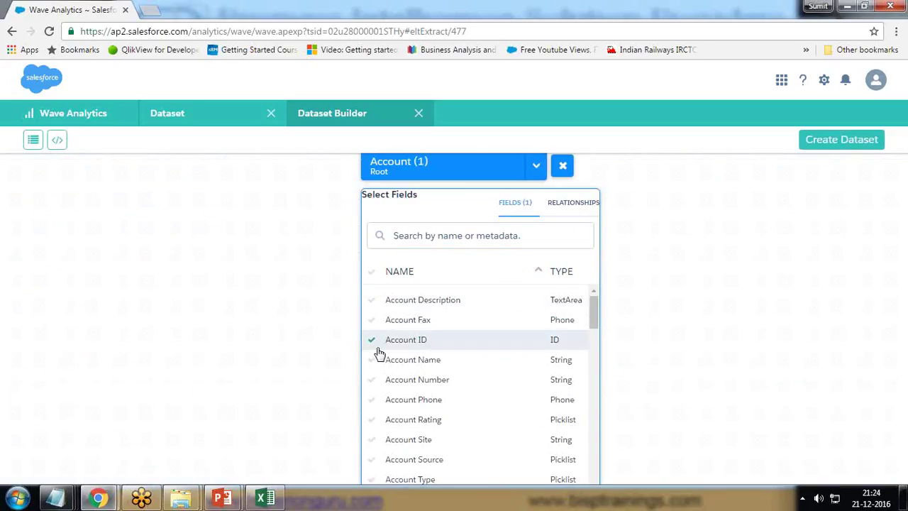
left_click(374, 362)
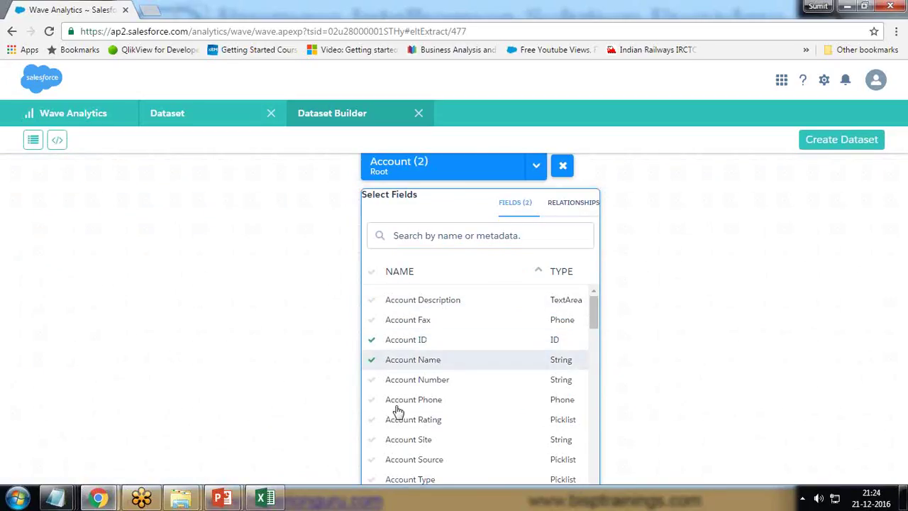
scroll(412, 412, "down", 3)
left_click(374, 350)
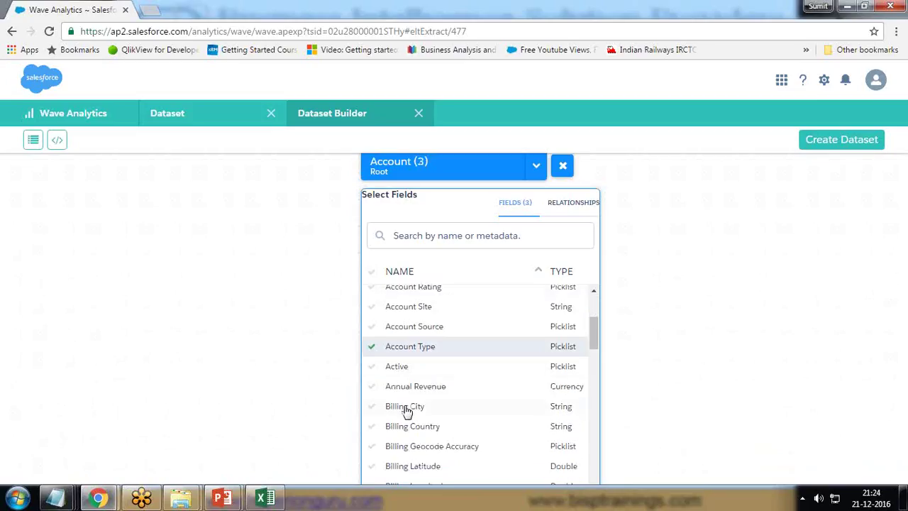
scroll(377, 438, "down", 1)
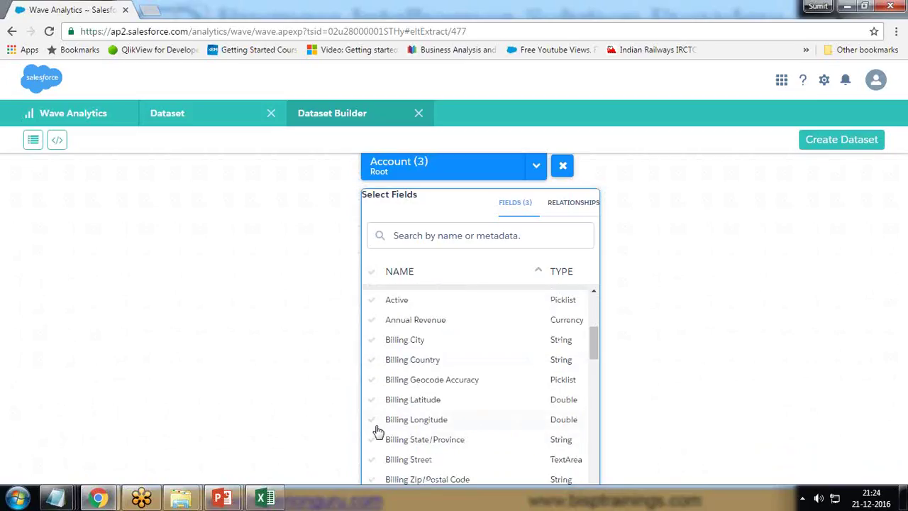
scroll(376, 440, "down", 4)
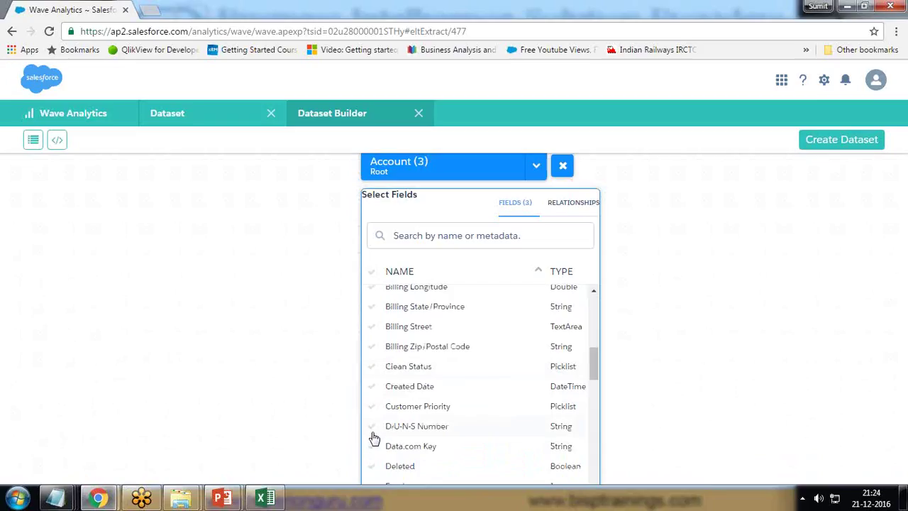
scroll(371, 433, "down", 4)
left_click(373, 376)
scroll(375, 384, "down", 5)
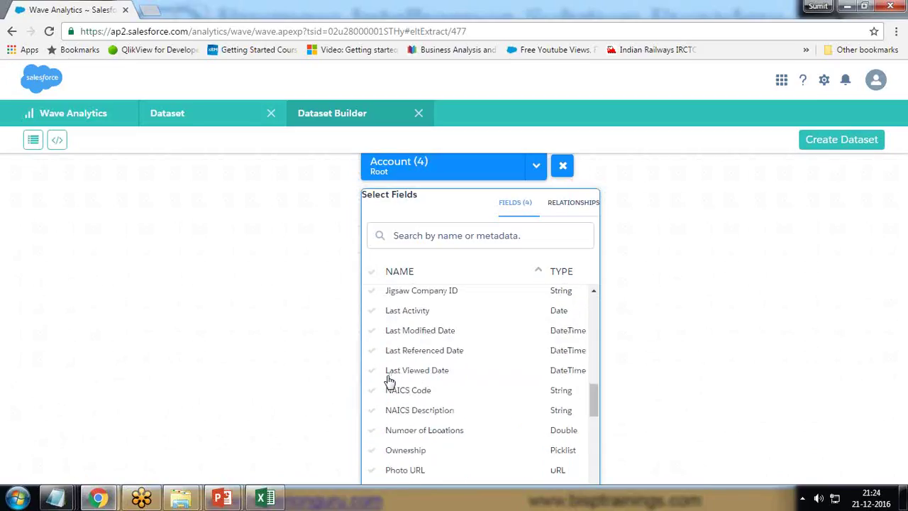
left_click(373, 398)
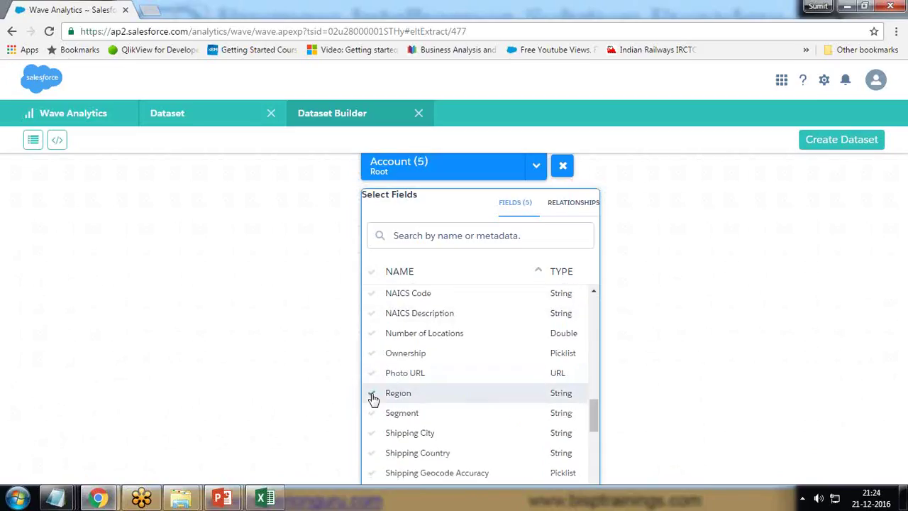
left_click(677, 308)
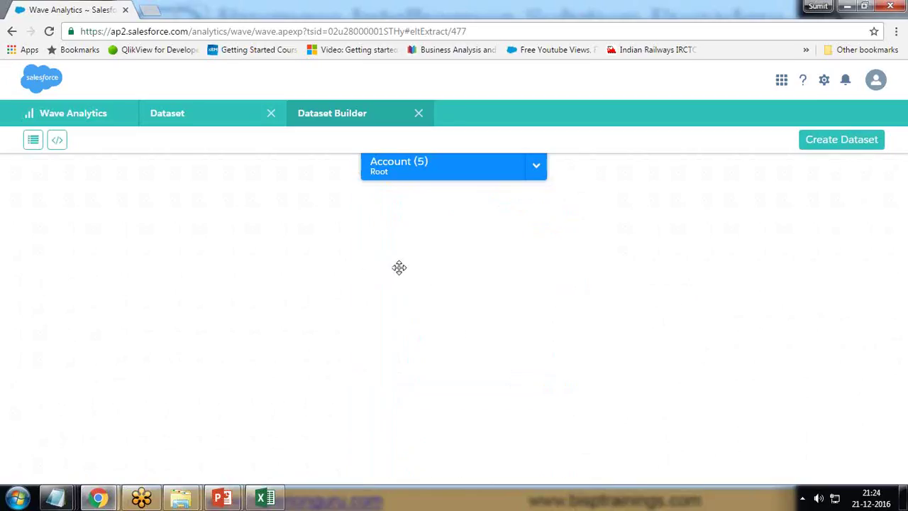
left_click_drag(436, 186, 424, 240)
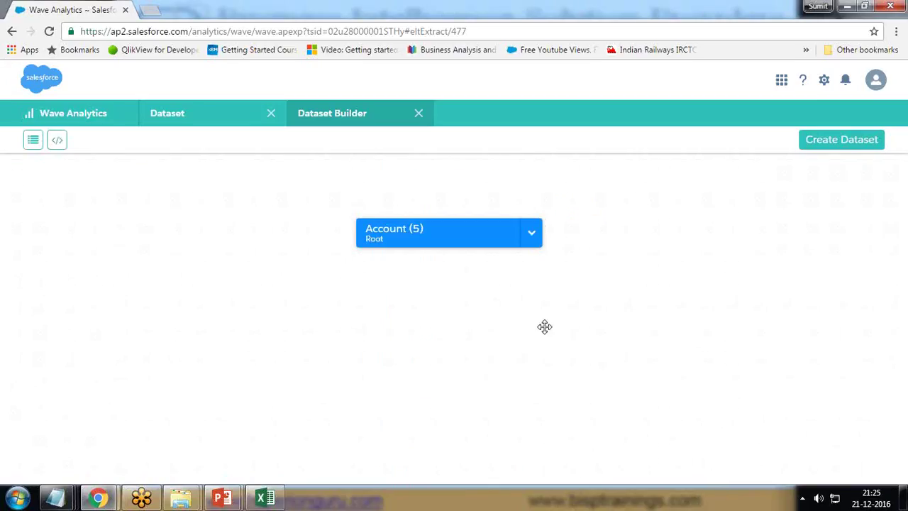
- Preview the JSON definition of the Account dataset, select its full text and save the JSON
left_click(72, 155)
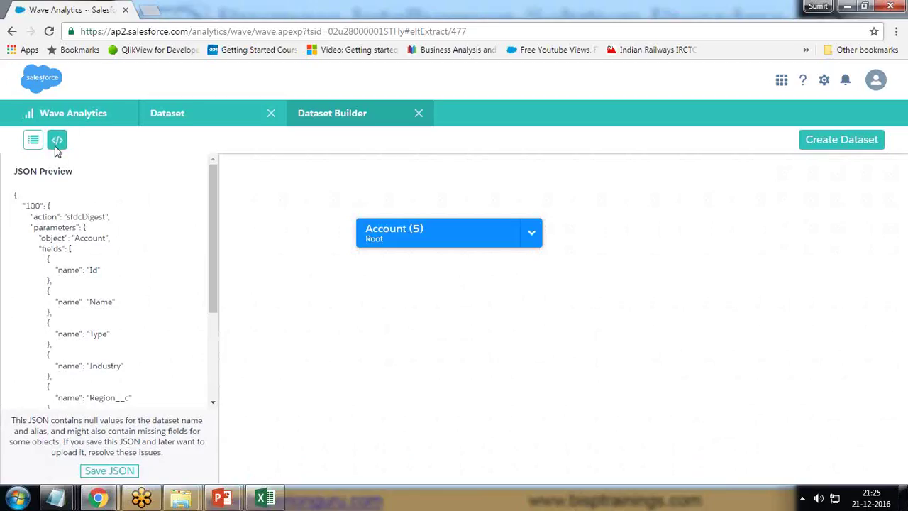
left_click_drag(213, 226, 209, 206)
left_click_drag(17, 201, 39, 395)
right_click(36, 348)
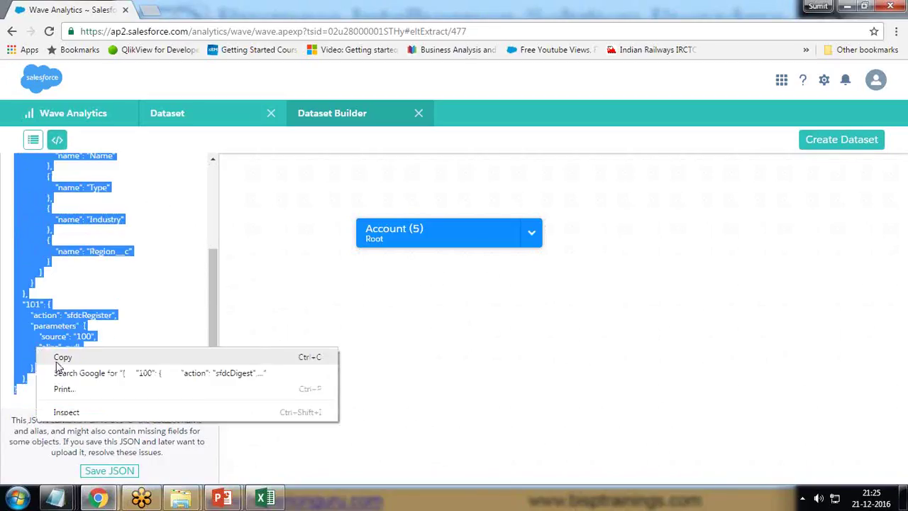
left_click(274, 320)
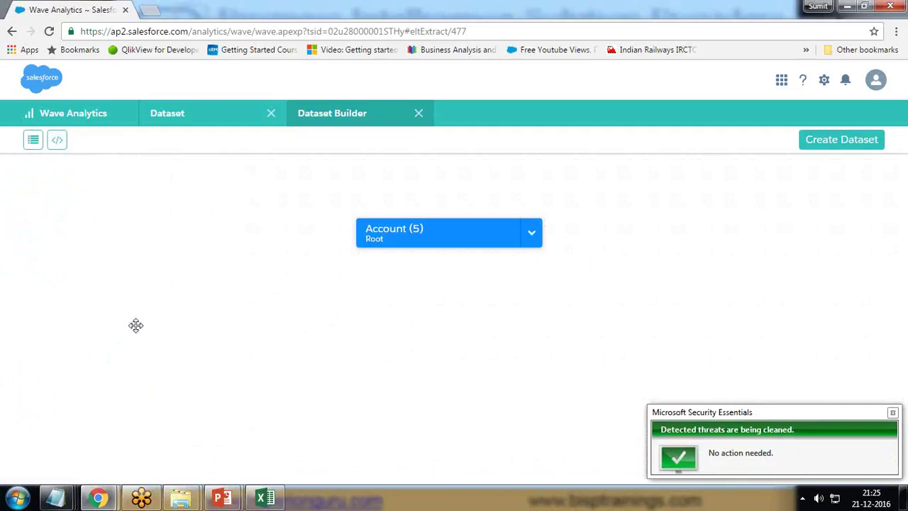
left_click(60, 142)
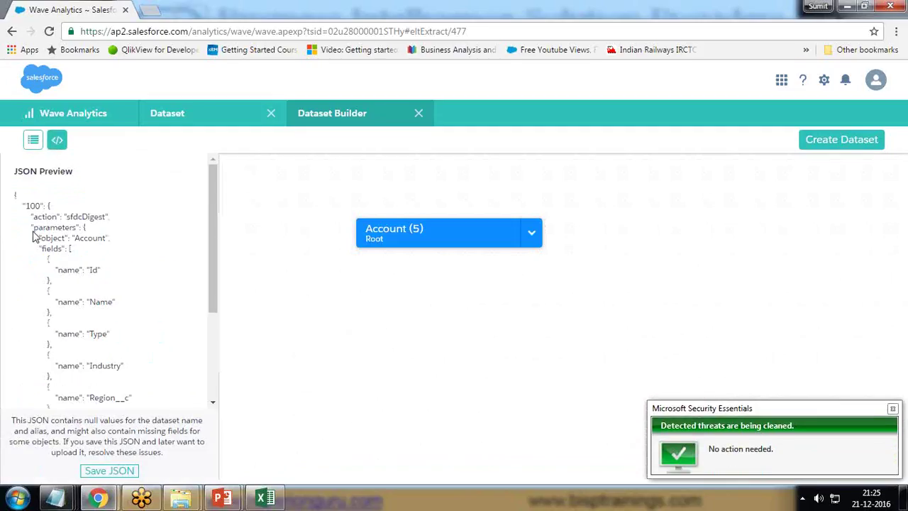
left_click_drag(11, 199, 21, 390)
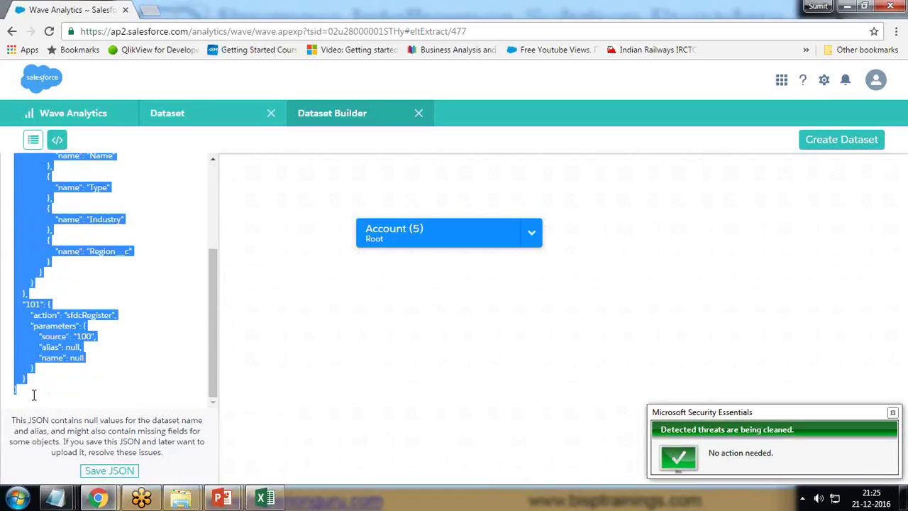
left_click(107, 472)
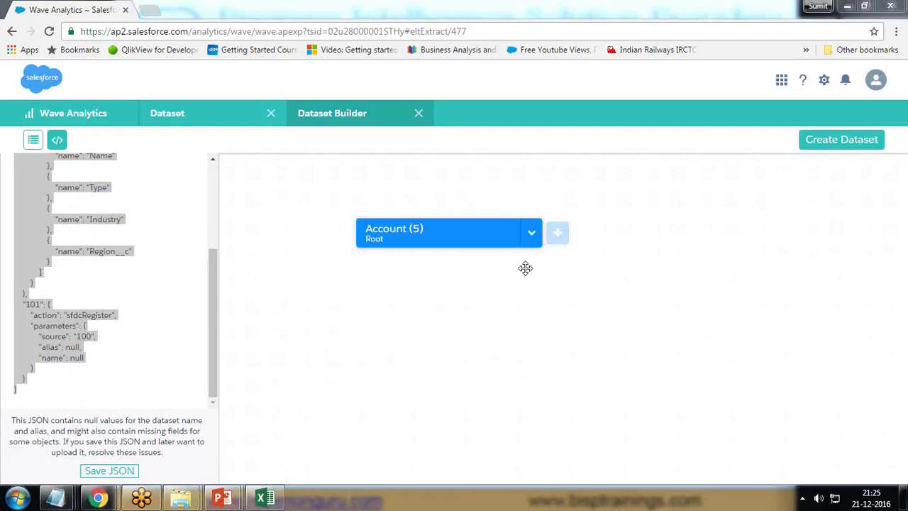
- Create the dataset with the name Account in My Private App and continue to the data monitor
left_click(839, 142)
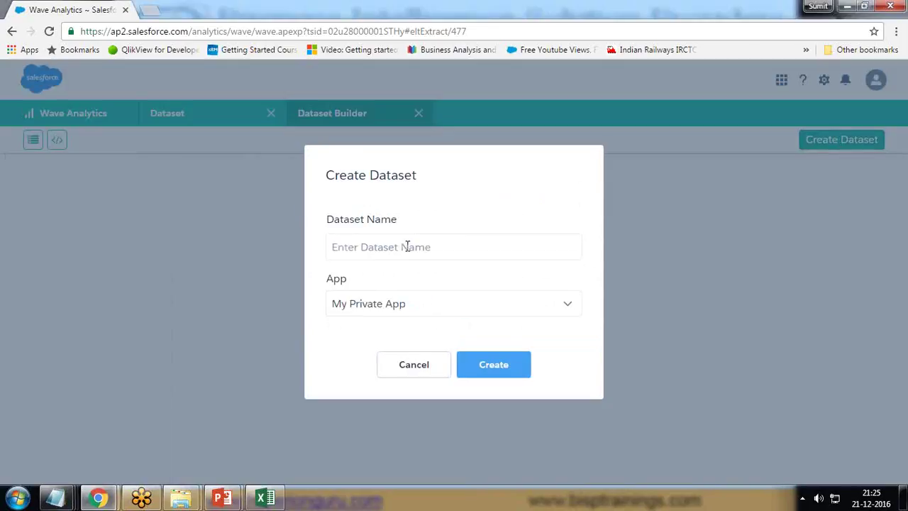
type("Accou")
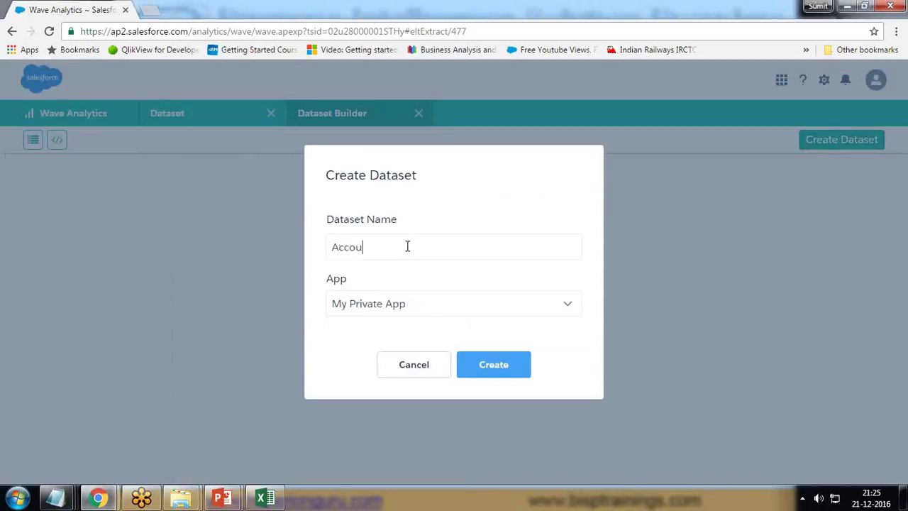
type("ntData")
key("BackSpace")
key("BackSpace")
key("BackSpace")
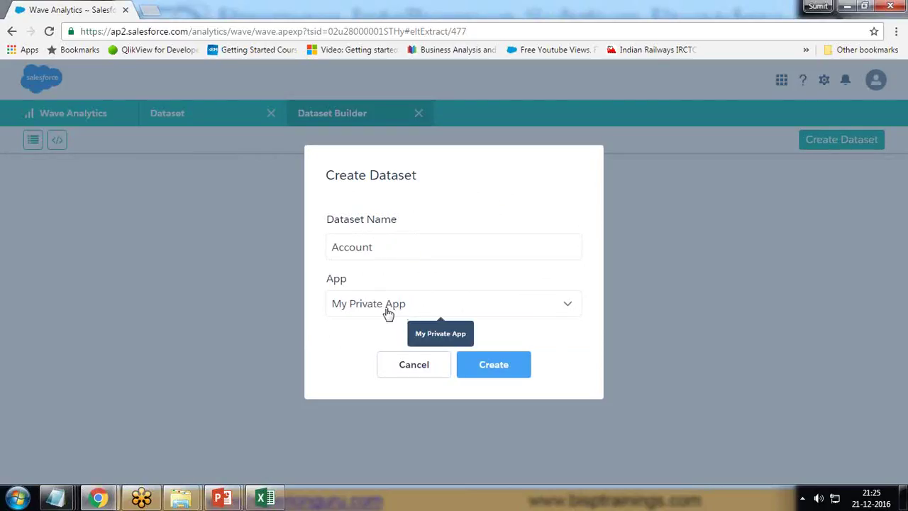
left_click(493, 364)
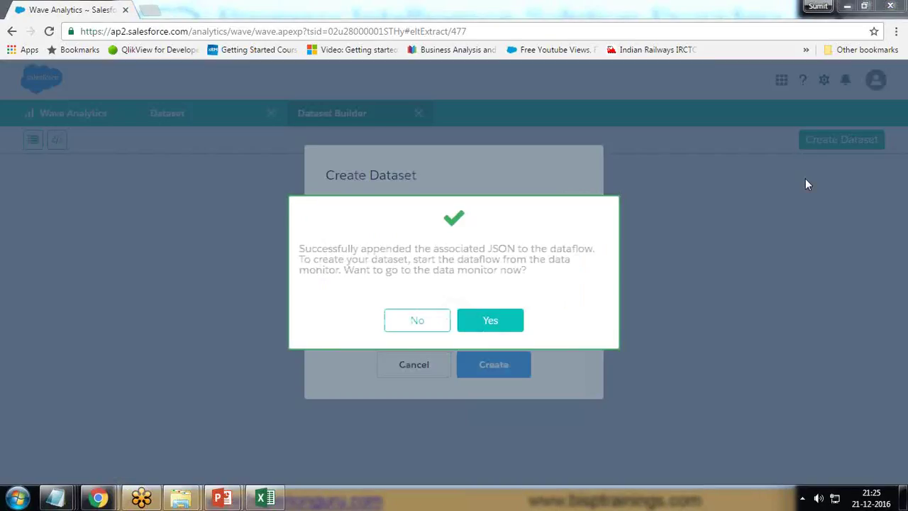
left_click(492, 320)
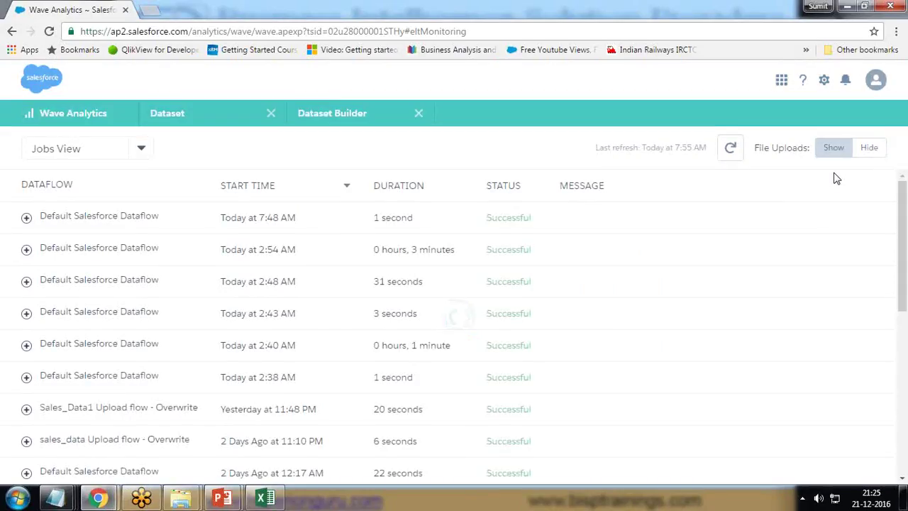
- Switch the data monitor to Dataflow View and start the Default Salesforce Dataflow
left_click(81, 154)
left_click(75, 196)
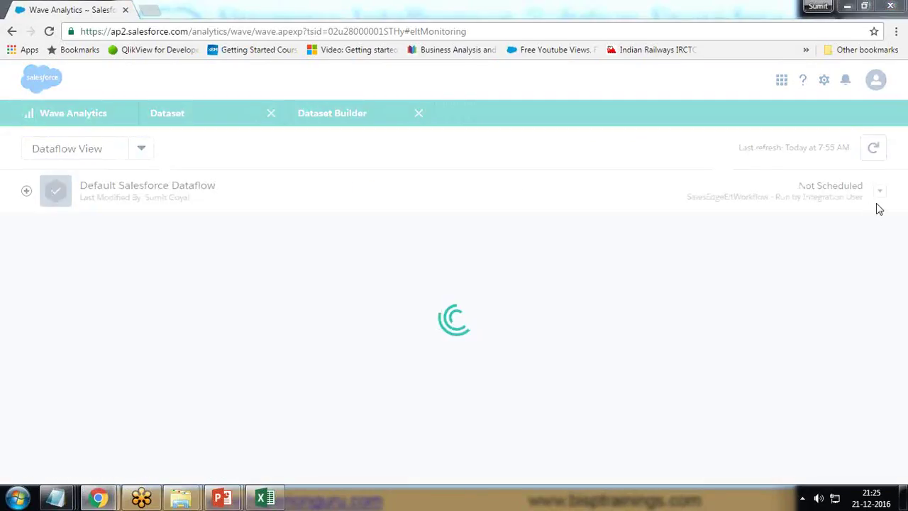
left_click(880, 190)
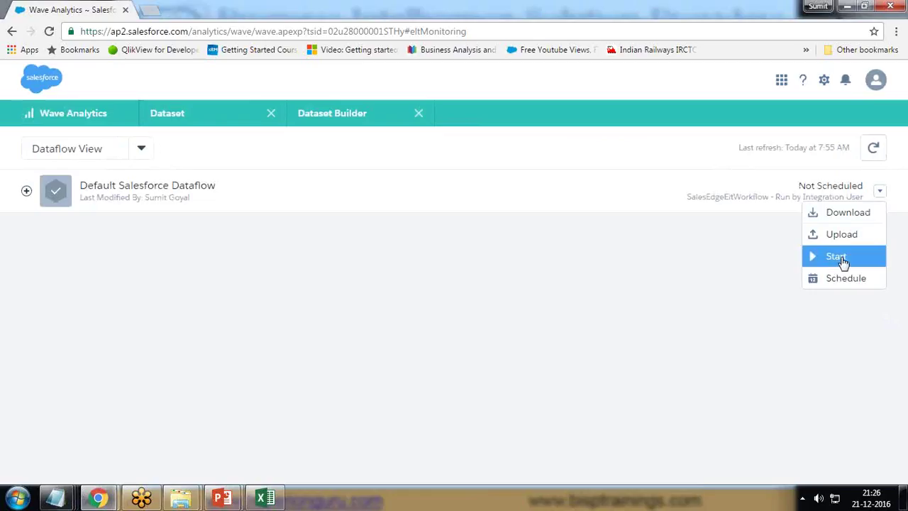
left_click(844, 261)
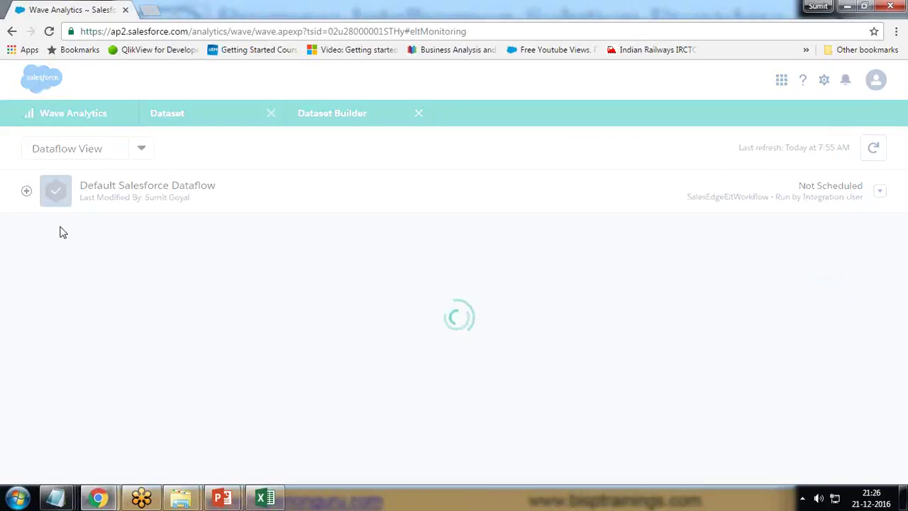
- Switch to Jobs View and refresh the job list repeatedly to check the status of the newly started dataflow run
left_click(95, 153)
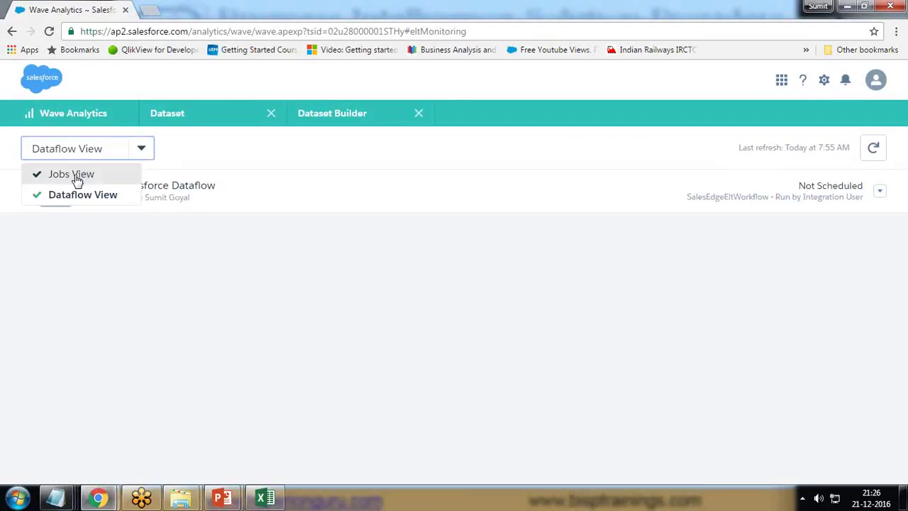
left_click(75, 179)
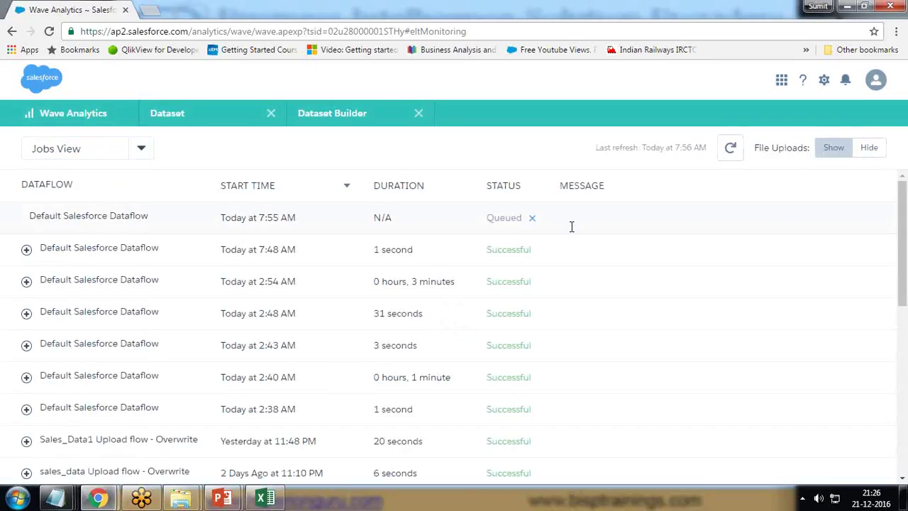
left_click_drag(487, 218, 528, 223)
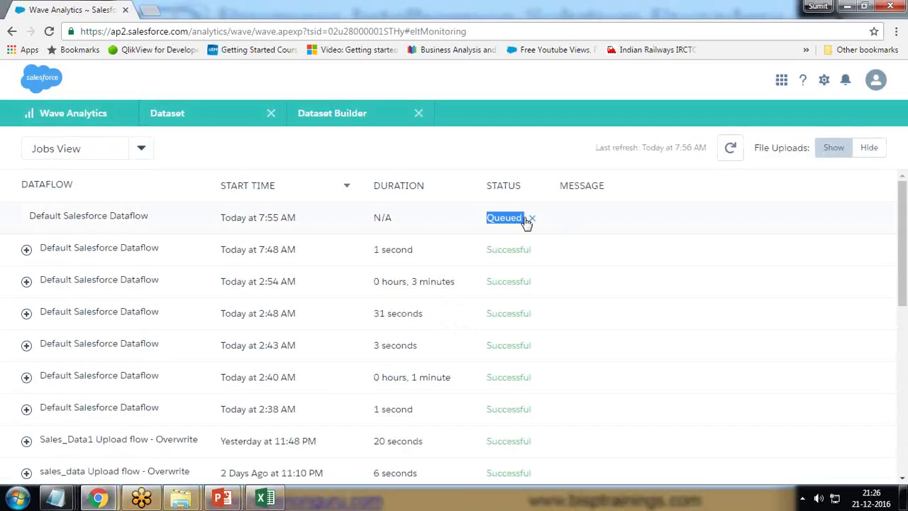
left_click(501, 157)
left_click(730, 149)
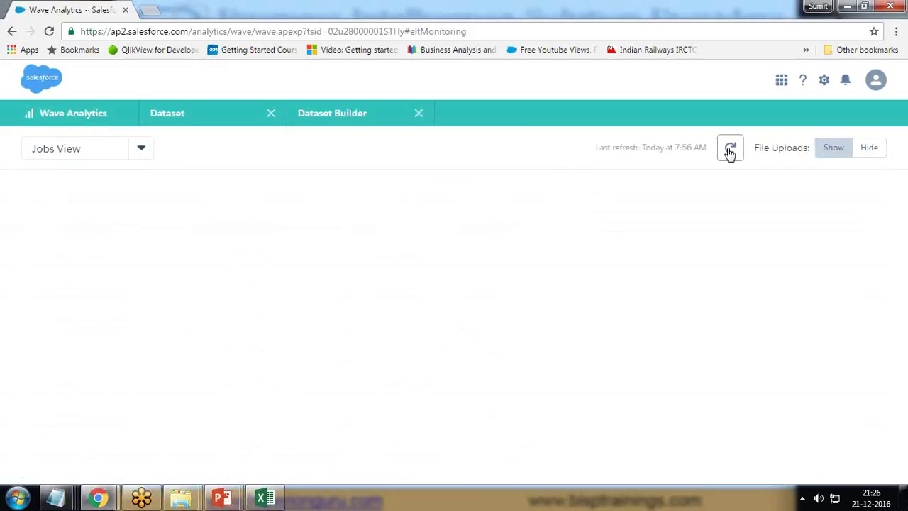
left_click(730, 151)
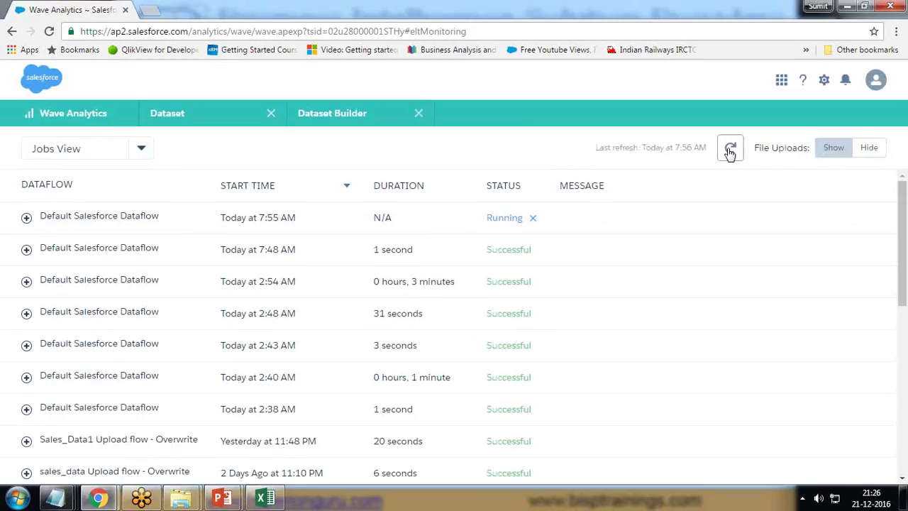
left_click(731, 151)
left_click(730, 152)
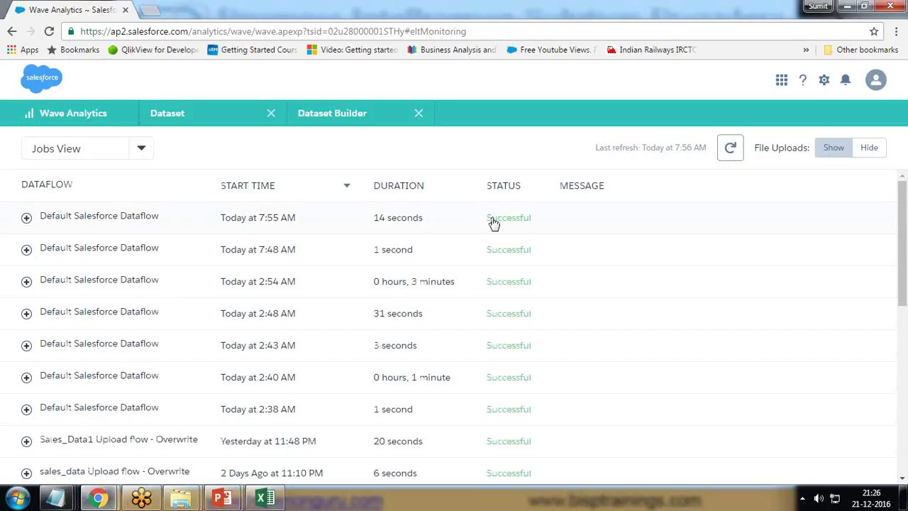
- Return to the Wave Analytics home, show all assets including the Account dataset, and close the Dataset and Dataset Builder pages
left_click(69, 108)
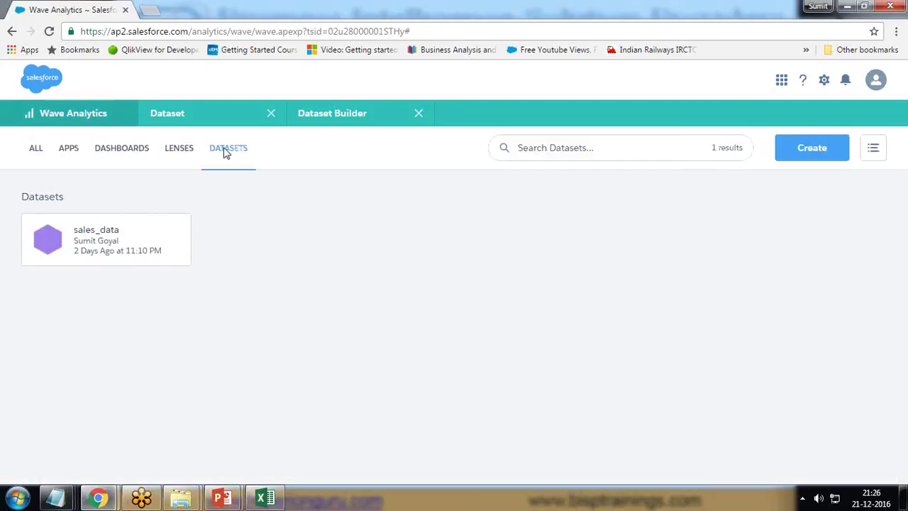
left_click(33, 149)
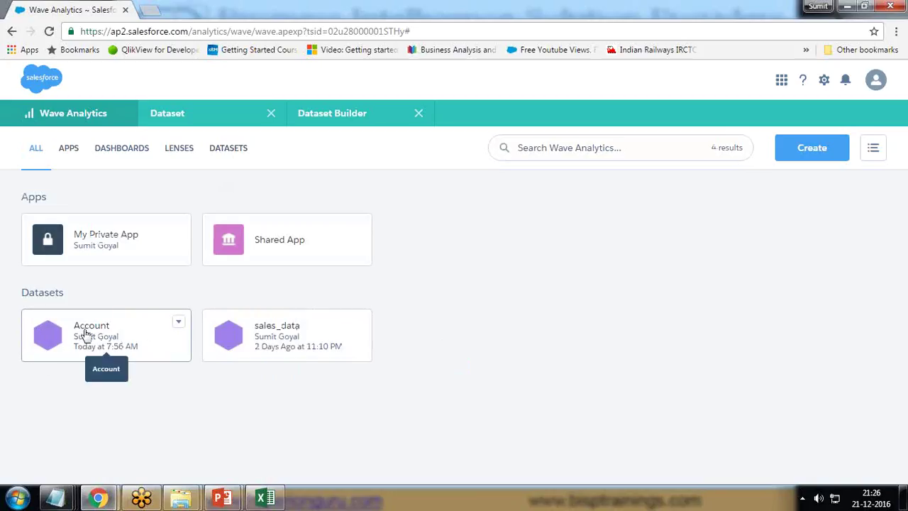
left_click(271, 113)
left_click(271, 113)
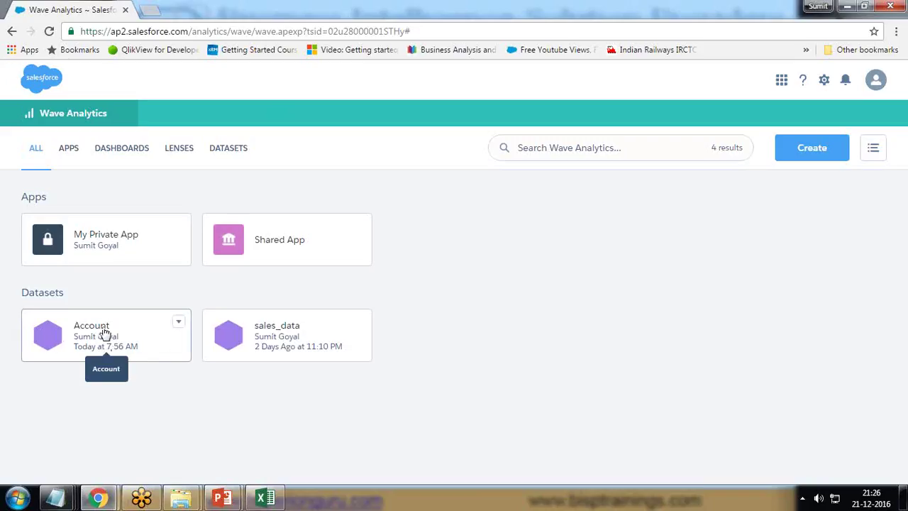
- Reopen the data monitor from the settings and display it in Dataflow View
left_click(825, 82)
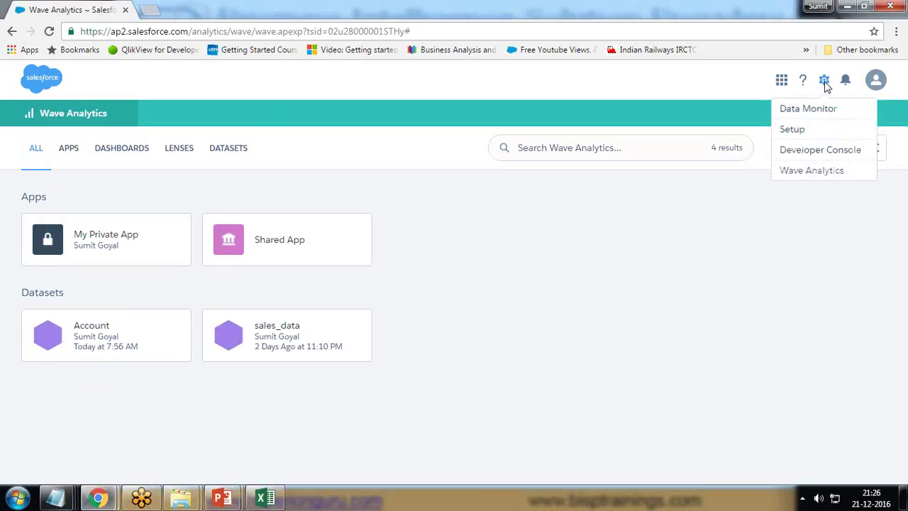
left_click(801, 108)
left_click(135, 155)
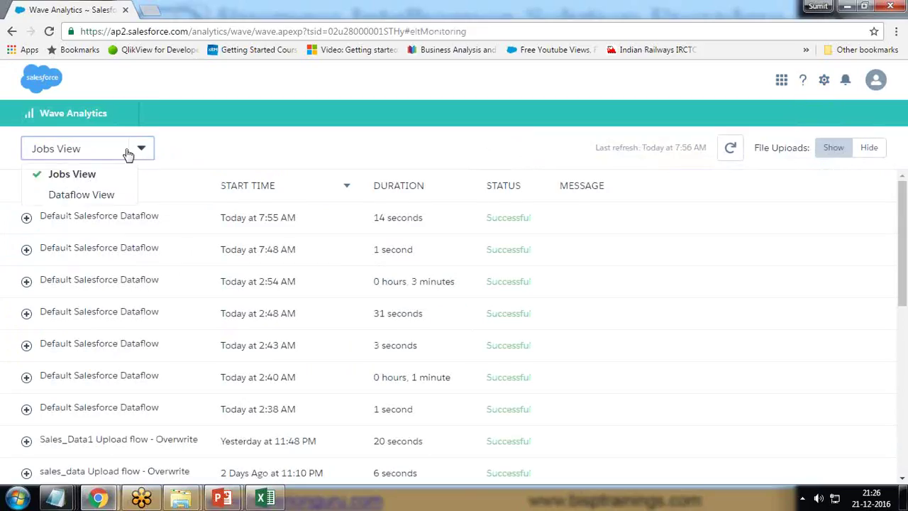
left_click(65, 196)
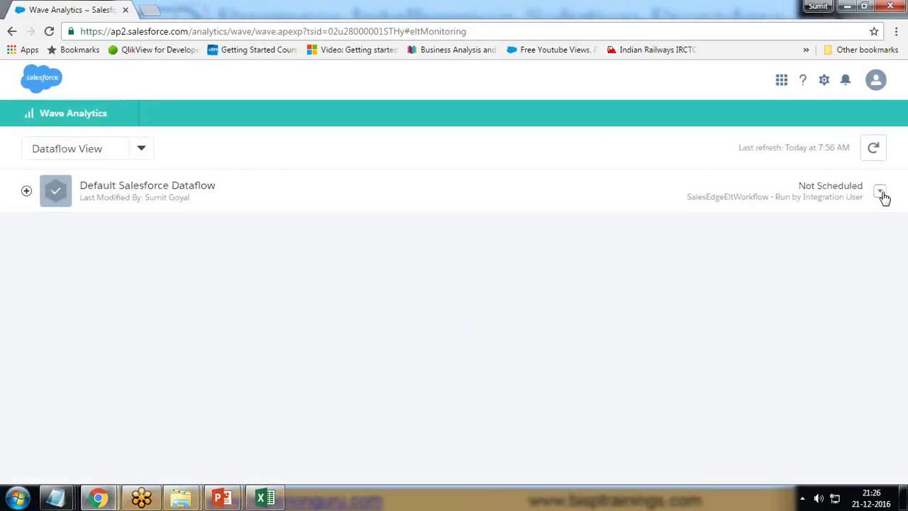
- Download the Default Salesforce Dataflow definition to the Desktop as a JSON file named AccountDataSetJson
left_click(881, 193)
left_click(851, 212)
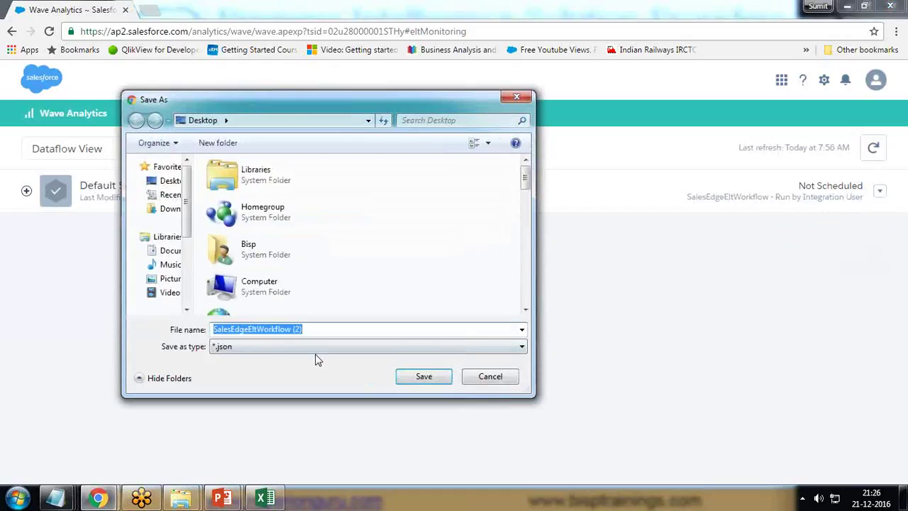
left_click(321, 331)
left_click_drag(327, 329, 179, 334)
key("BackSpace")
type("Account")
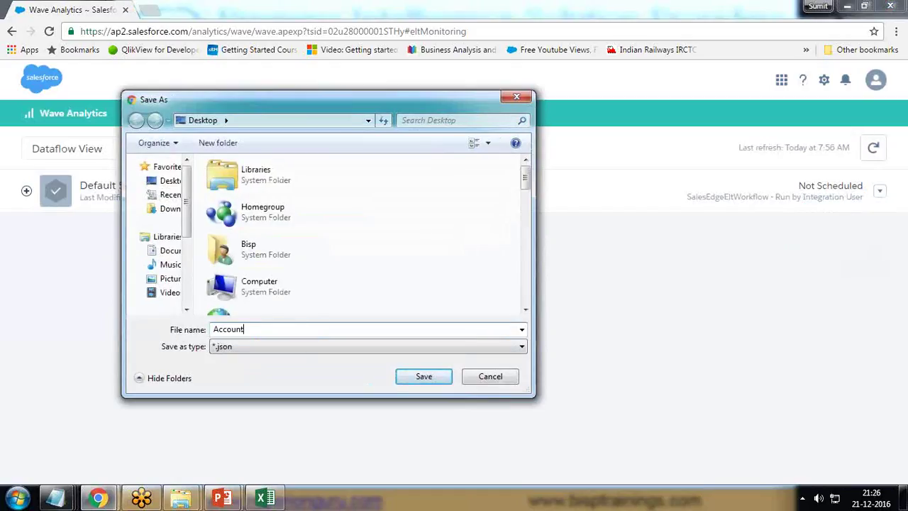
type("DataSetJson")
key("Return")
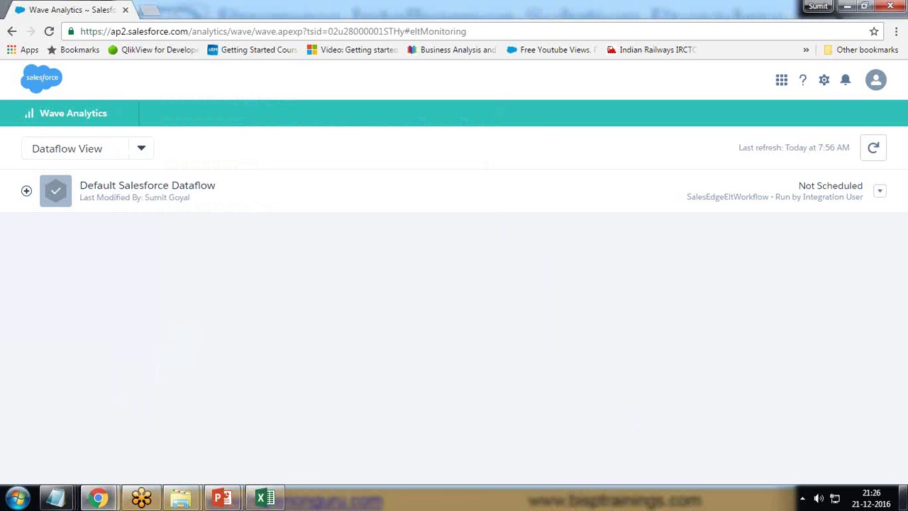
- Open the downloaded AccountDataSetJson file from the desktop in Notepad, exit the presentation slide show and maximize the Notepad window
left_click(904, 497)
left_click_drag(226, 396, 296, 46)
double_click(430, 79)
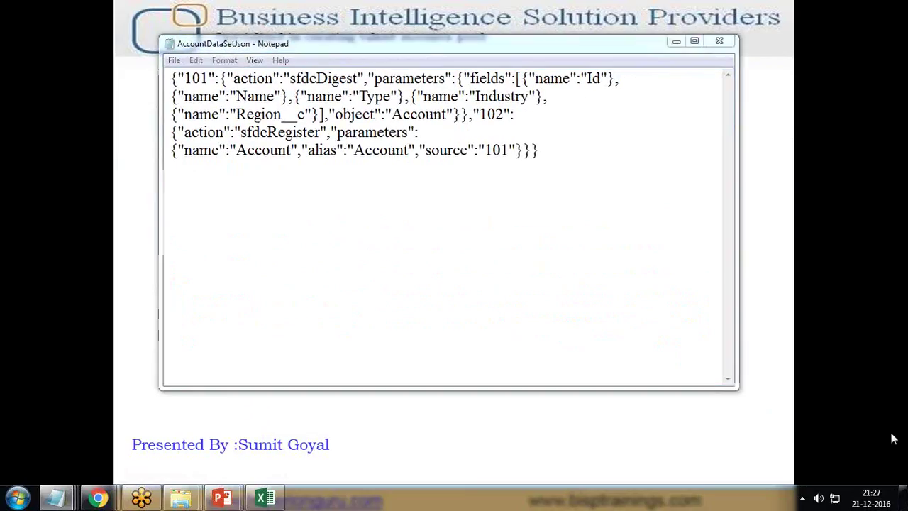
key("Escape")
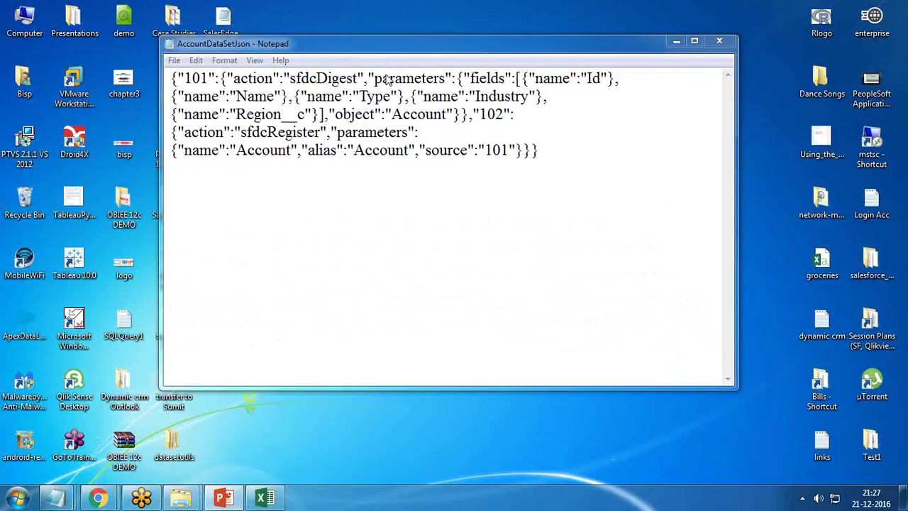
left_click_drag(338, 42, 291, 52)
double_click(292, 52)
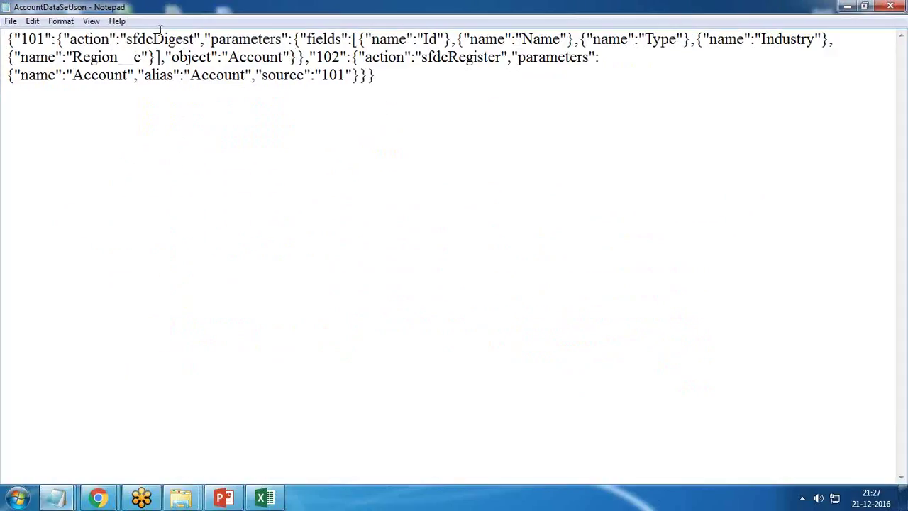
- Break the JSON after the opening brace, after "101":{, after the sfdcDigest action and after "parameters":{ so each part has its own line
left_click(15, 39)
key("Return")
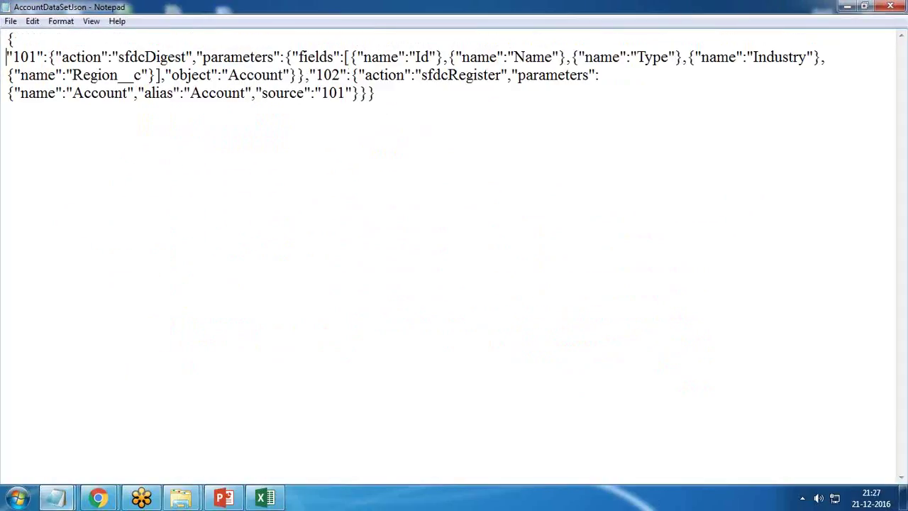
left_click(54, 56)
key("Return")
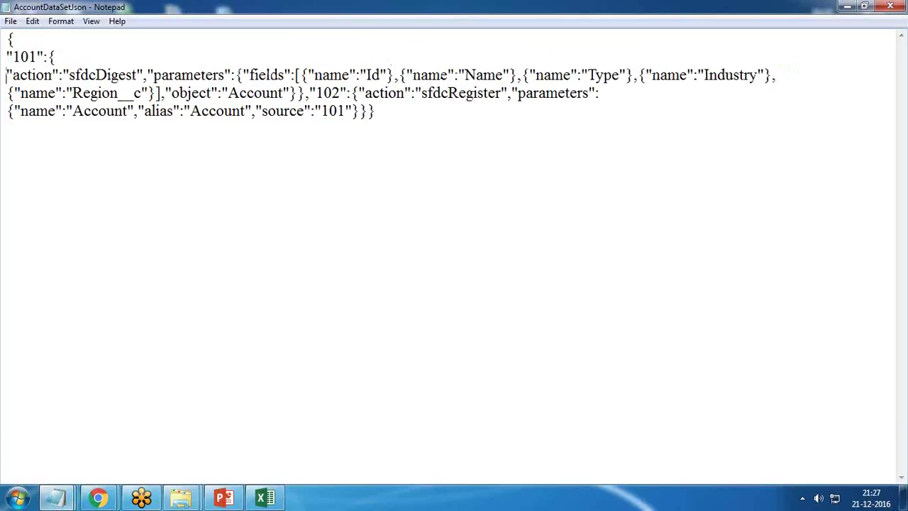
left_click(146, 75)
key("Return")
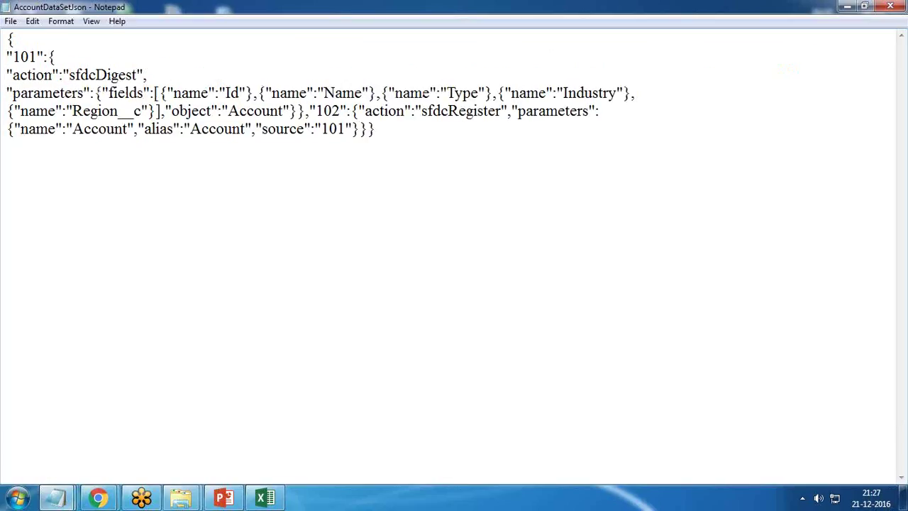
left_click(102, 93)
key("Return")
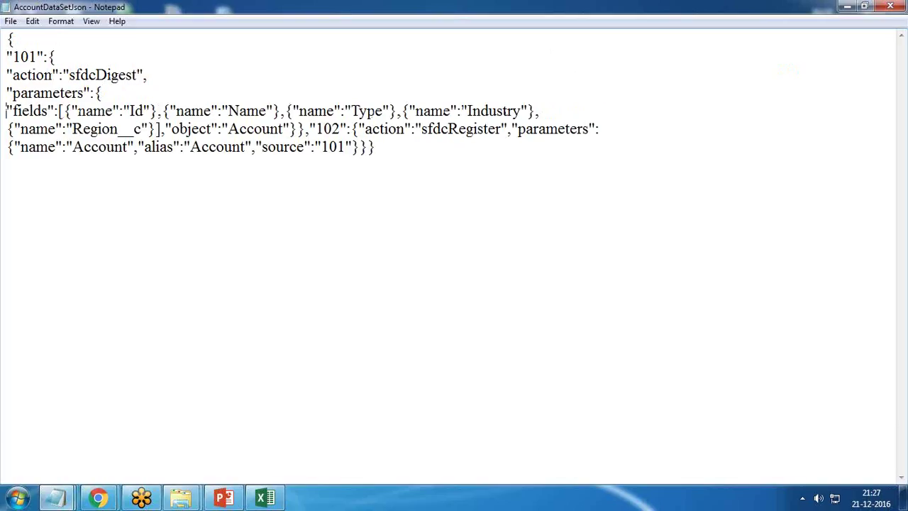
- Put the opening square bracket of the "fields" list on its own line, with the first entry starting below it
left_click(66, 111)
left_click(57, 110)
key("Return")
left_click(10, 128)
key("Return")
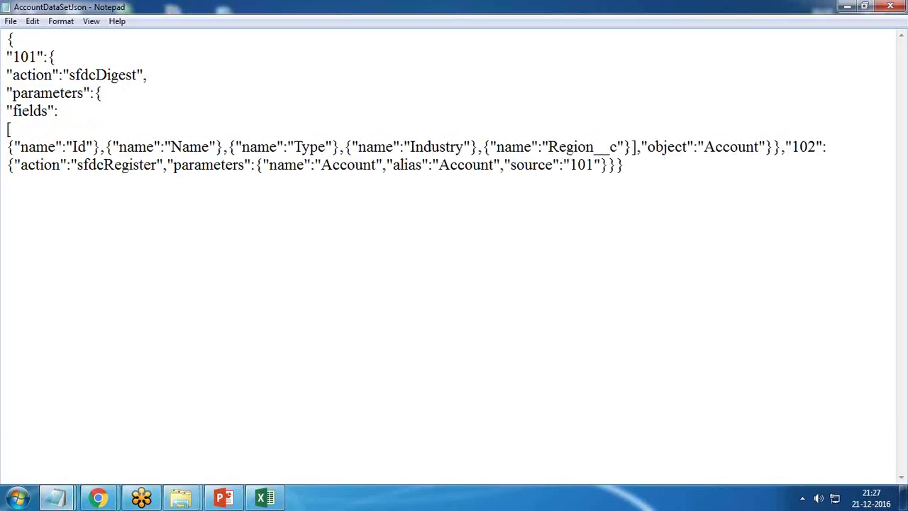
- Place the Id, Name, Type, Industry and Region__c field entries on separate lines and start "object" on a new line
left_click(101, 147)
key("Return")
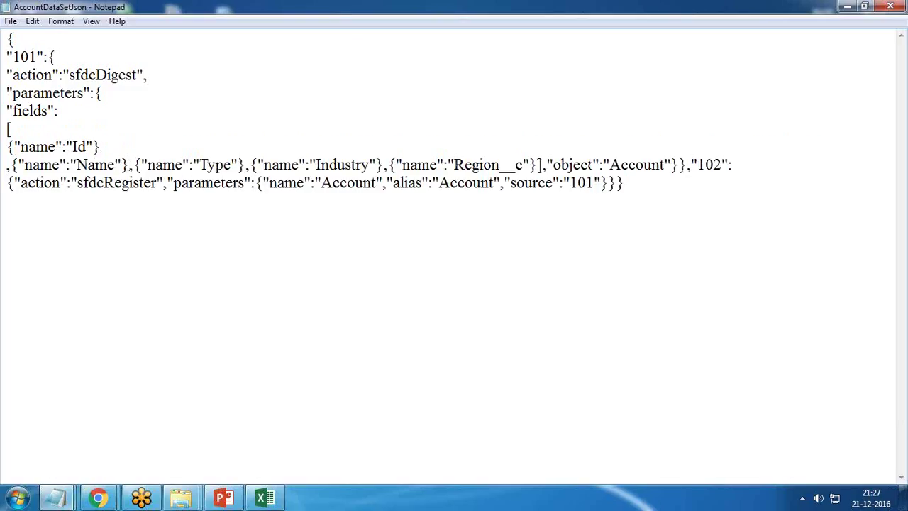
key("BackSpace")
left_click(105, 146)
key("Return")
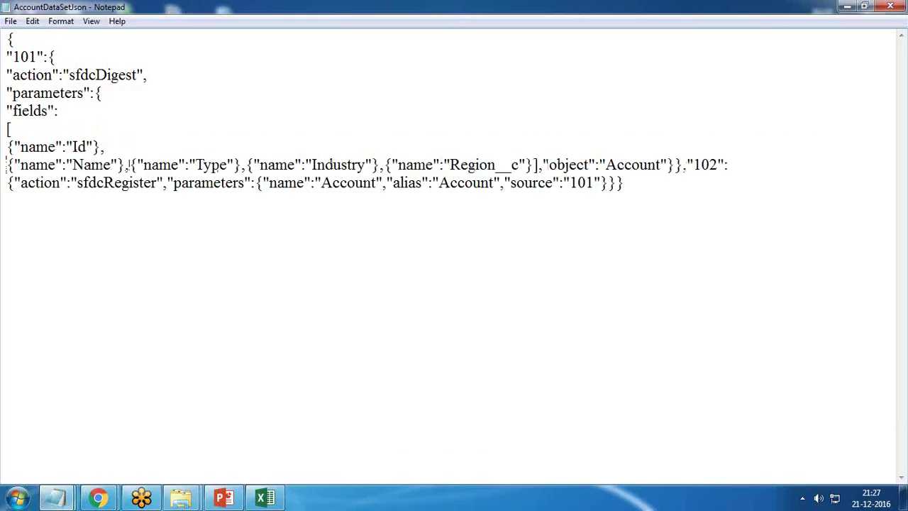
left_click(133, 166)
key("Return")
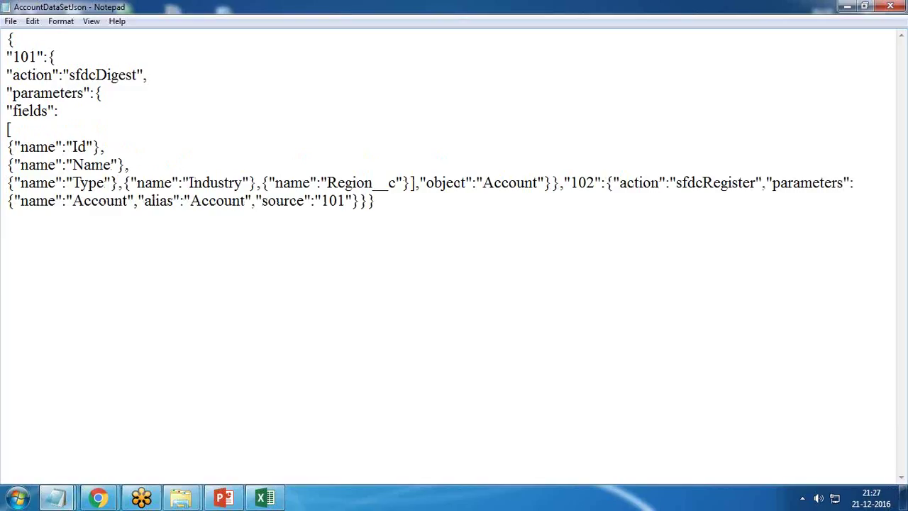
left_click(124, 183)
key("Return")
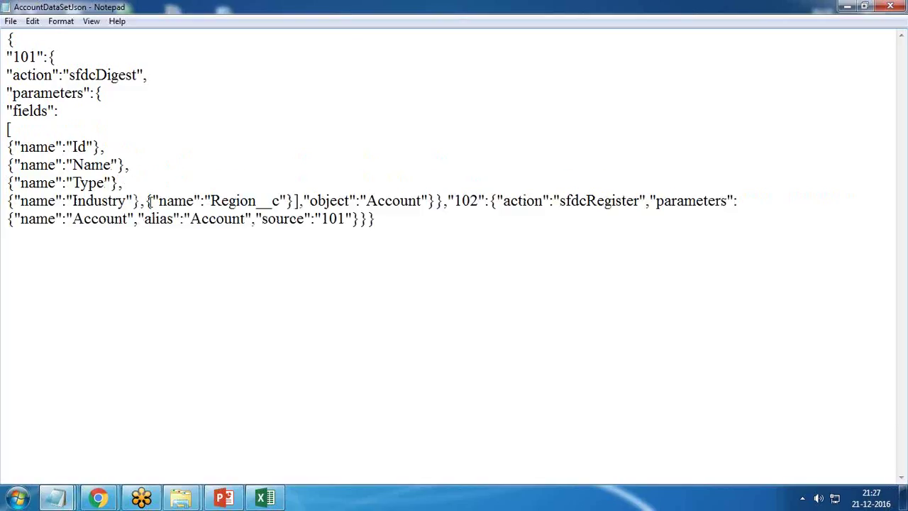
left_click(149, 201)
key("Return")
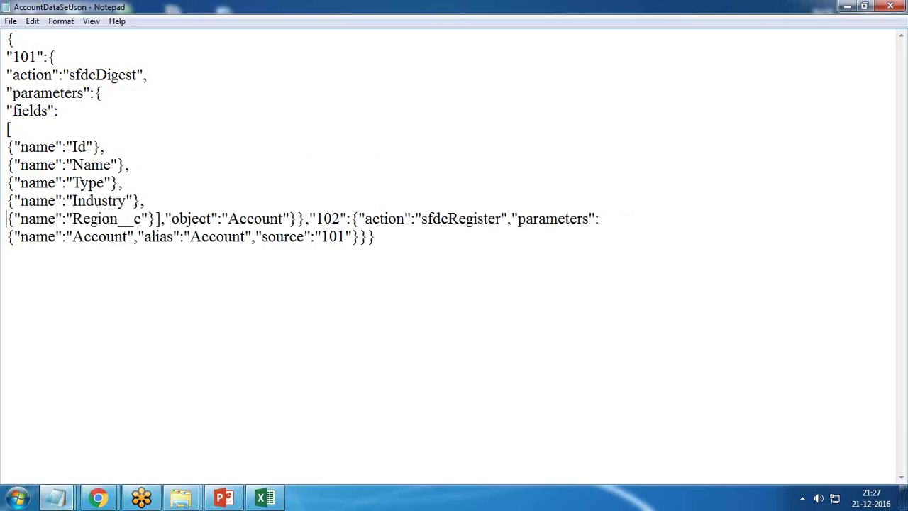
left_click(166, 218)
key("Return")
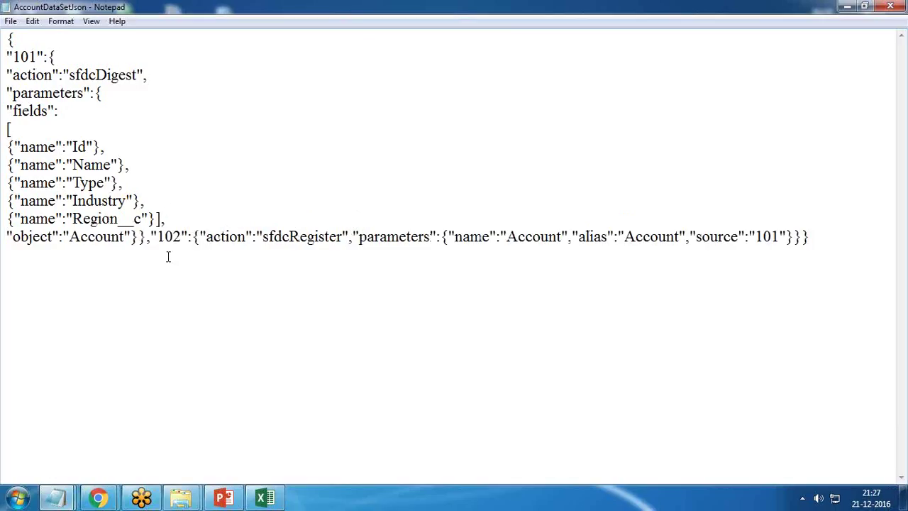
- Separate the "102" node from the "101" node with a blank line and break the line after its opening brace
left_click(153, 237)
key("Return")
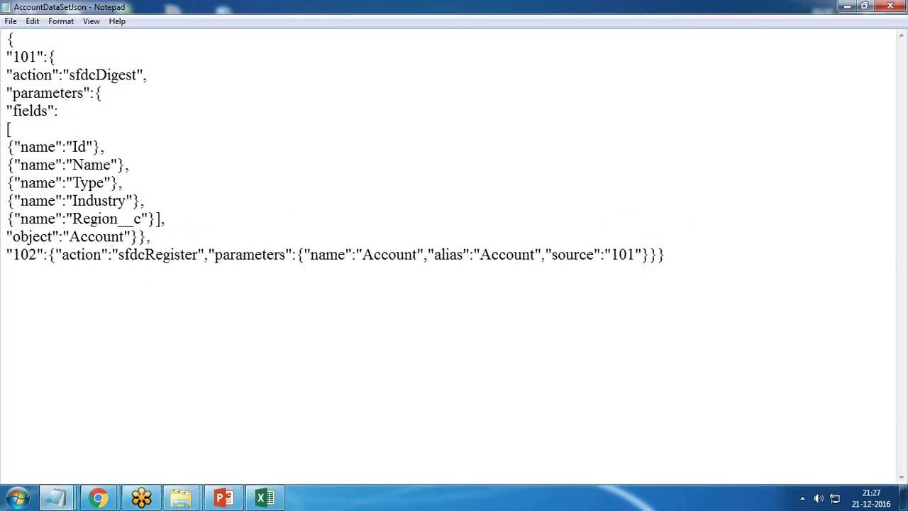
key("Return")
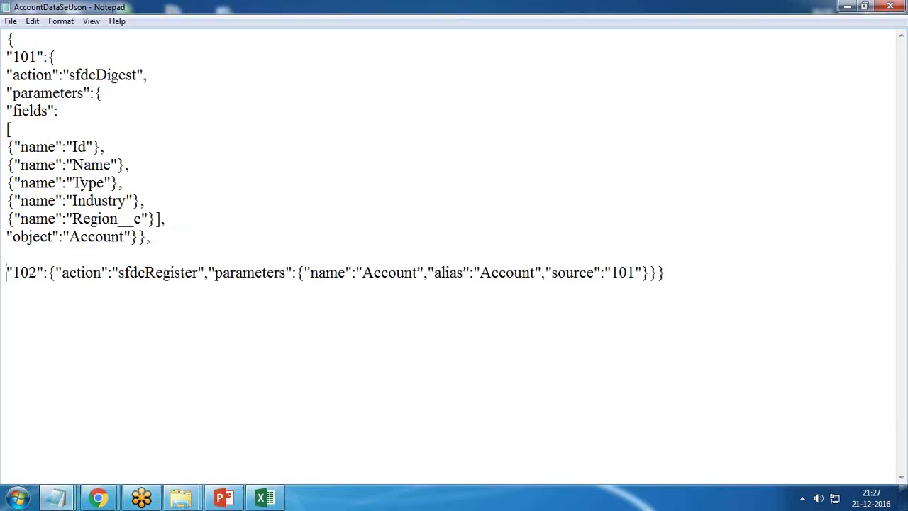
left_click(54, 273)
key("Return")
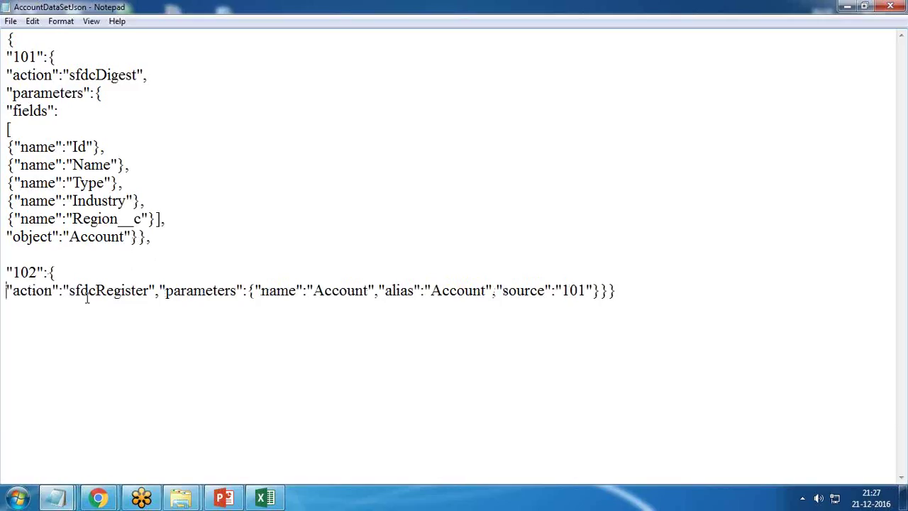
- Put the "102" node's parameters on their own line after the sfdcRegister action and each of the last two closing braces on separate lines
left_click_drag(75, 293, 149, 292)
left_click(248, 290)
key("Return")
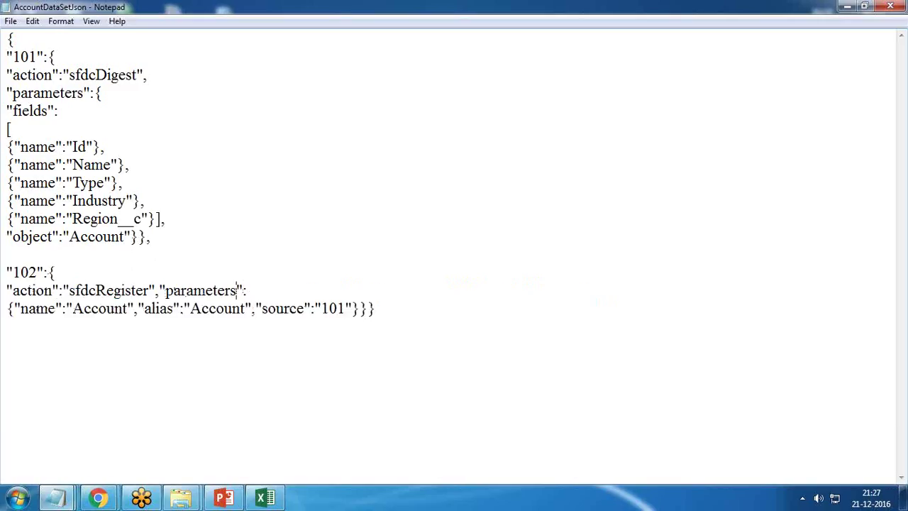
key("Return")
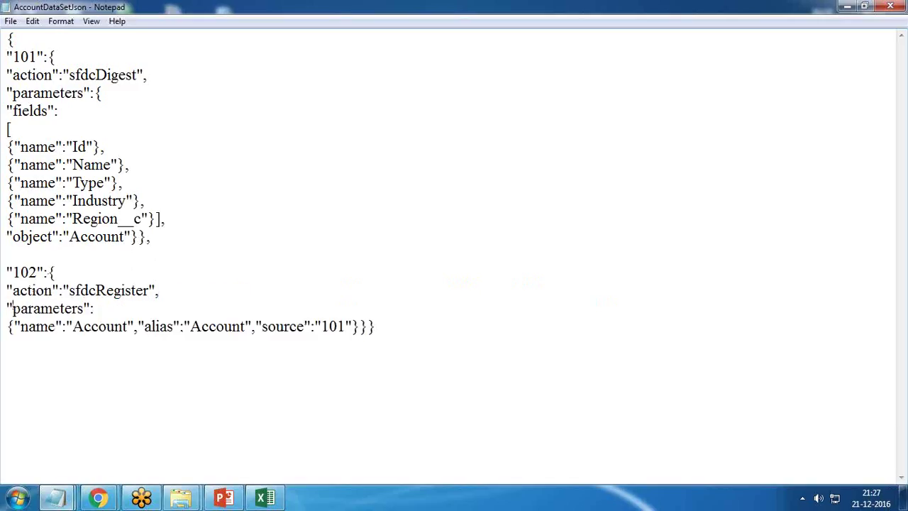
key("BackSpace")
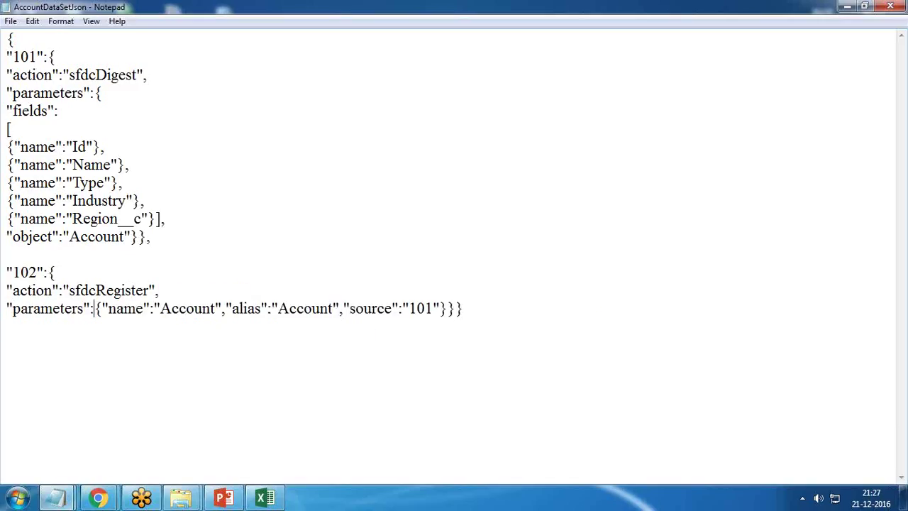
left_click(447, 309)
key("Return")
left_click(14, 326)
key("Return")
- Switch to Chrome and go to the Wave Analytics home to view the Account and sales_data datasets
mouse_move(98, 498)
left_click(253, 440)
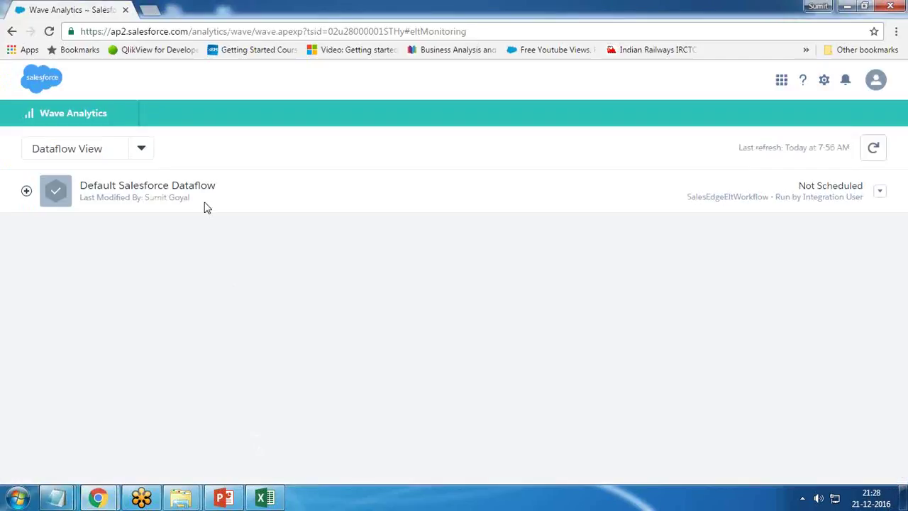
left_click(94, 115)
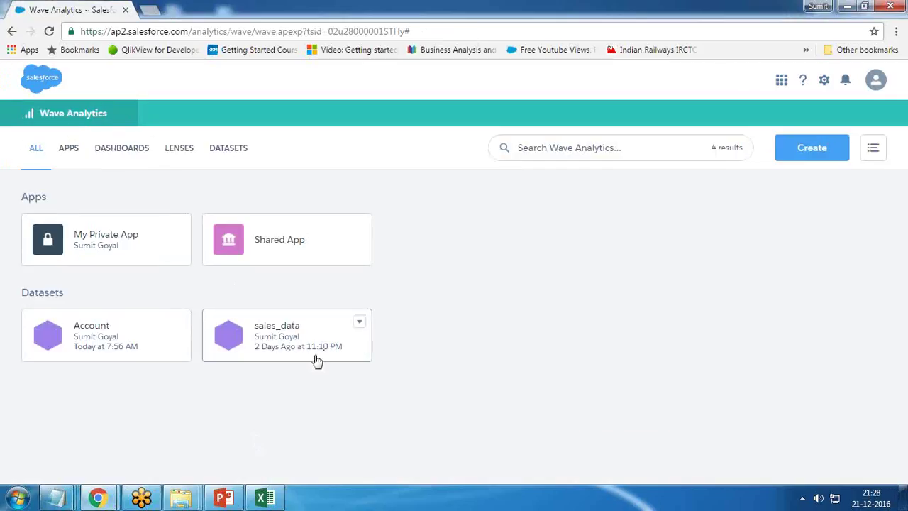
left_click(905, 497)
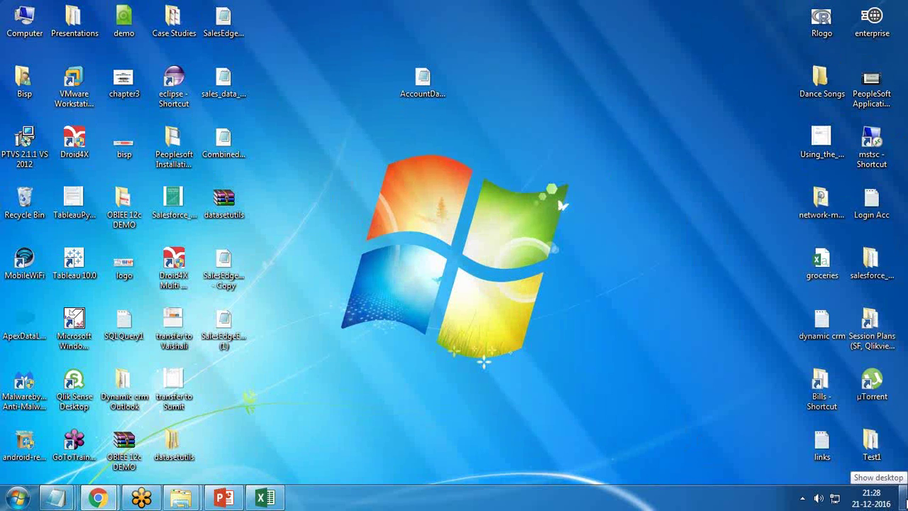
left_click(906, 497)
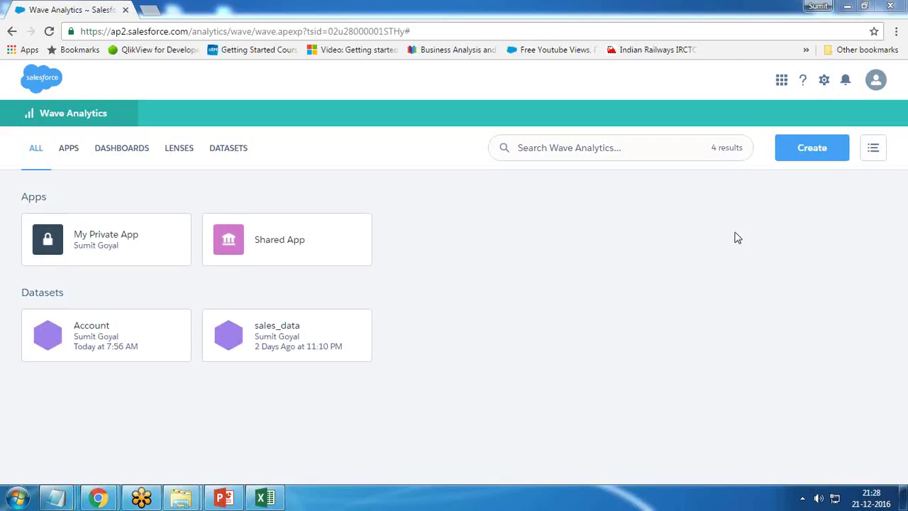
- Open the sales_data_schema file from the desktop in Notepad, maximize it and highlight the Sales_Data object name
left_click(904, 498)
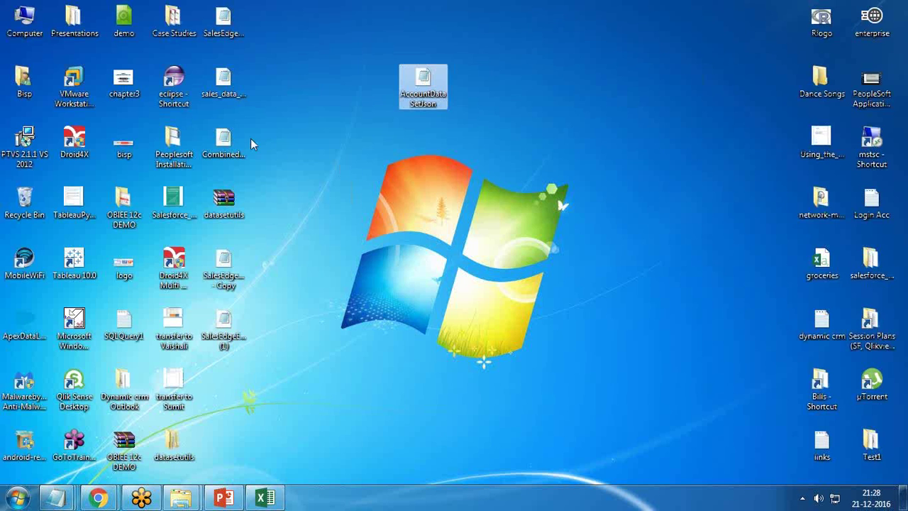
left_click(226, 85)
double_click(221, 85)
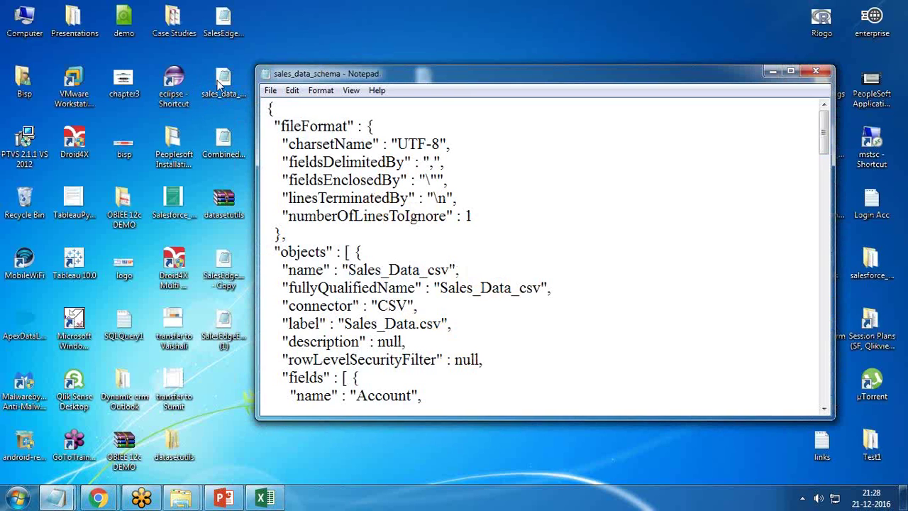
left_click_drag(374, 79, 229, 76)
double_click(230, 76)
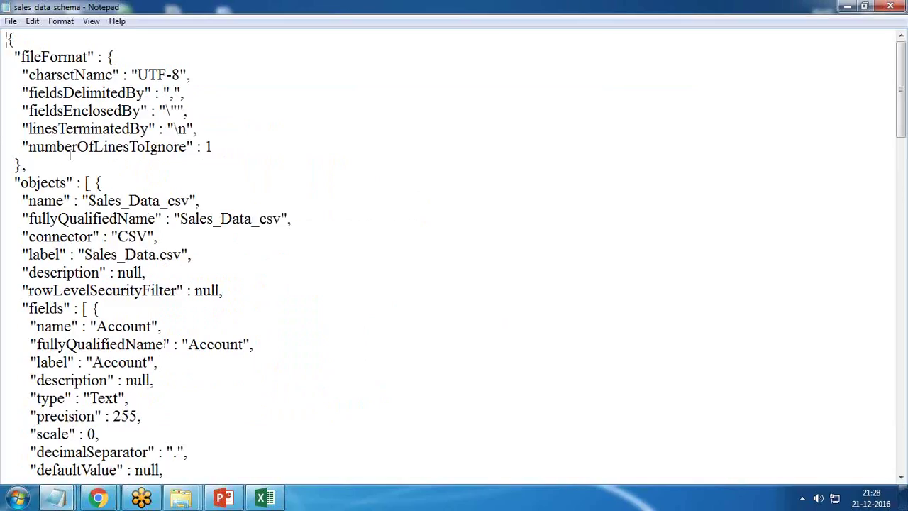
left_click_drag(88, 202, 252, 219)
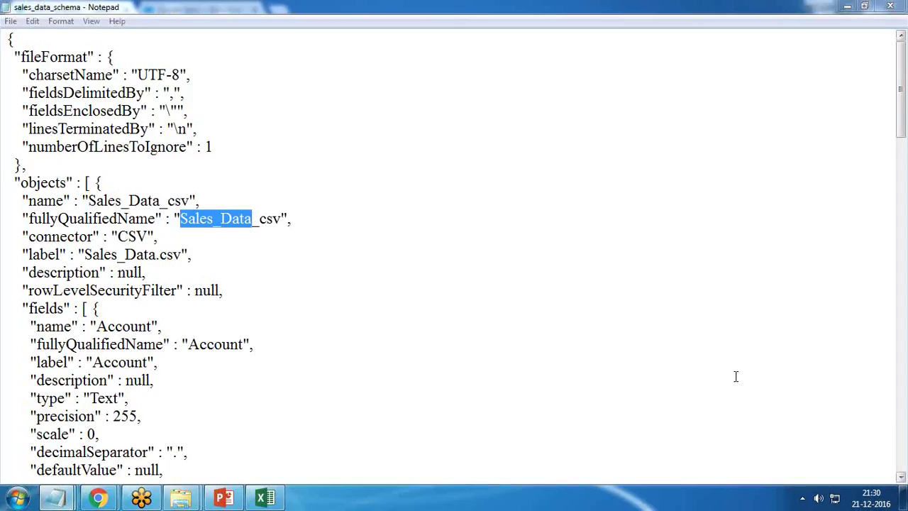
- Switch to the Create Lens page in Chrome, examine its lens.apexp address and highlight the sales_data name under EdgeMarts
left_click(99, 499)
left_click(198, 10)
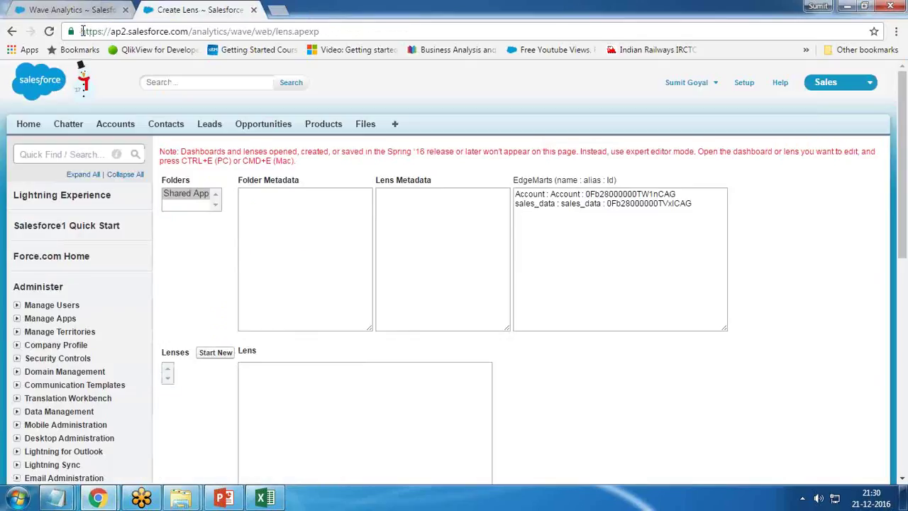
left_click_drag(83, 31, 214, 31)
left_click_drag(321, 31, 230, 32)
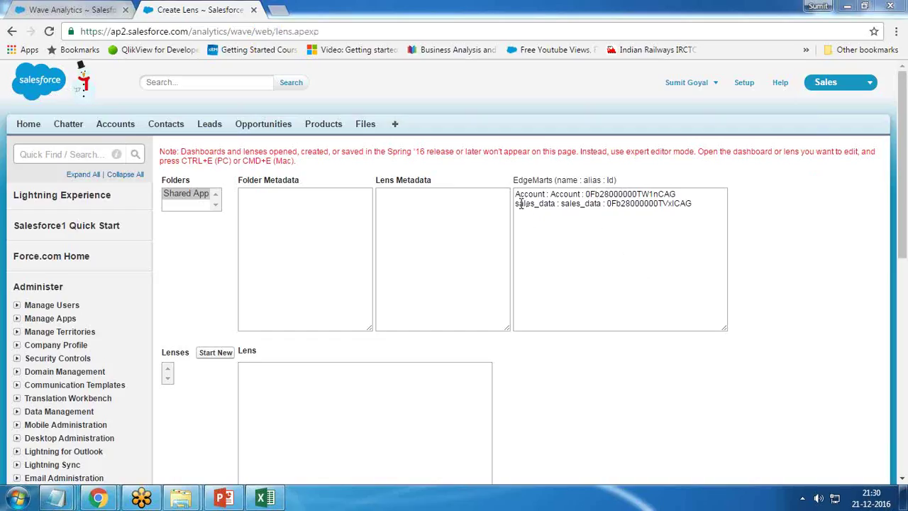
left_click_drag(516, 203, 557, 204)
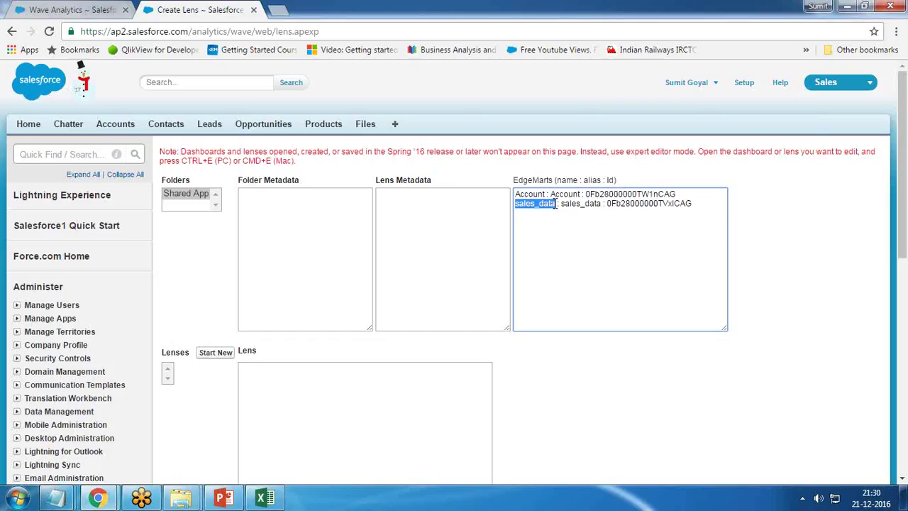
- Return to AccountDataSetJson in Notepad, add a comma after the last closing brace and enter the key "200_Sales_Data": on a new line
left_click(55, 498)
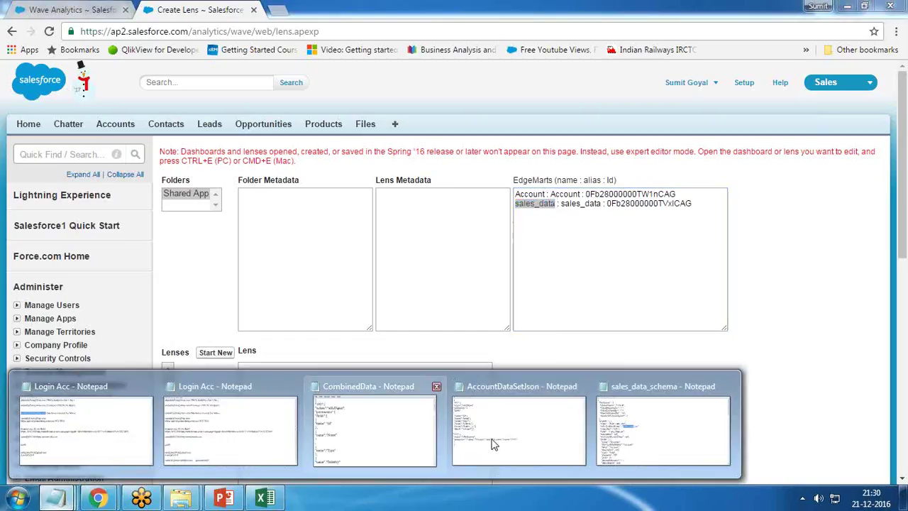
left_click(497, 440)
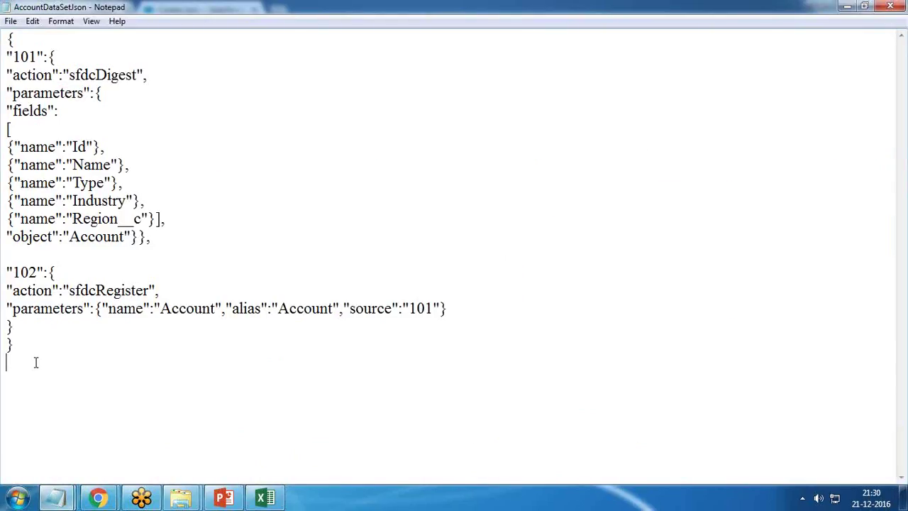
left_click(20, 345)
type(",")
key("Return")
left_click(22, 346)
key("Return")
type("\"200_Sales_Data")
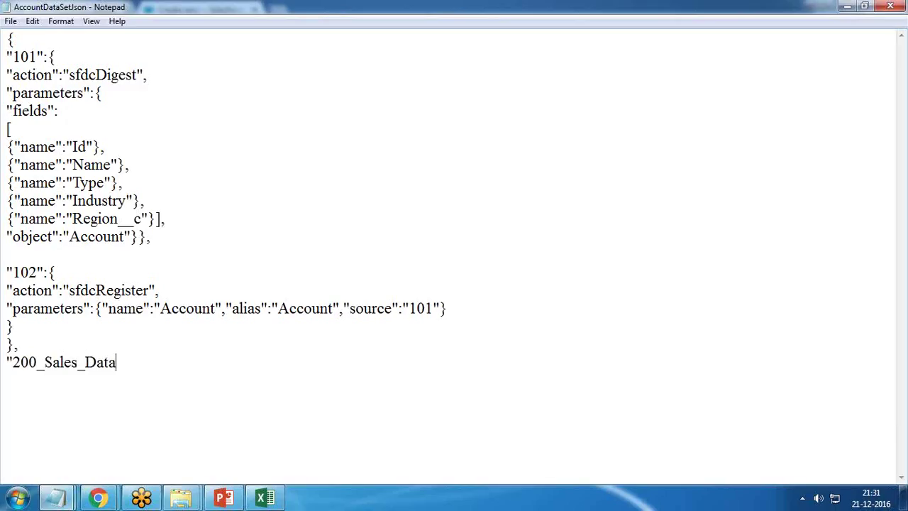
type("\":")
- Add a braced block followed by a comma for "200_Sales_Data" and enter "action":"edgemart", inside it
key("Return")
type("{")
key("Return")
type("},")
key("Up")
key("Return")
type("\"action\"")
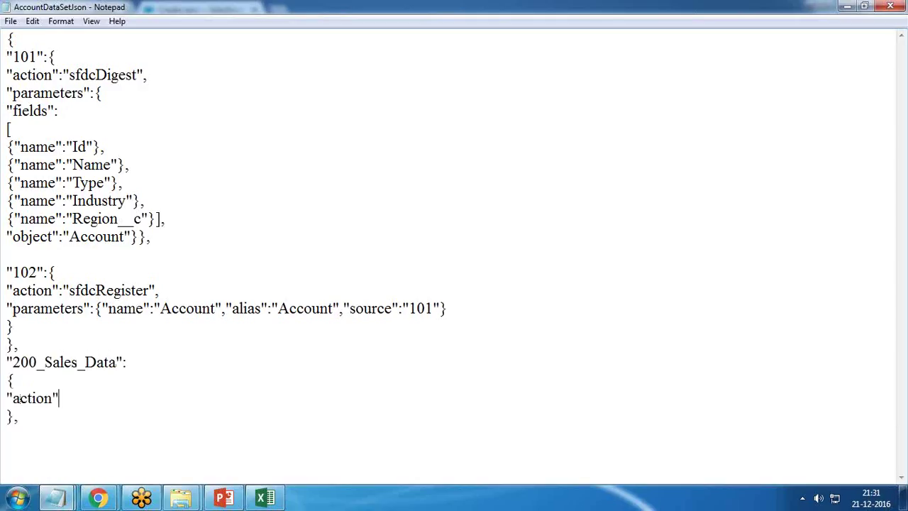
type(":\"edgemart")
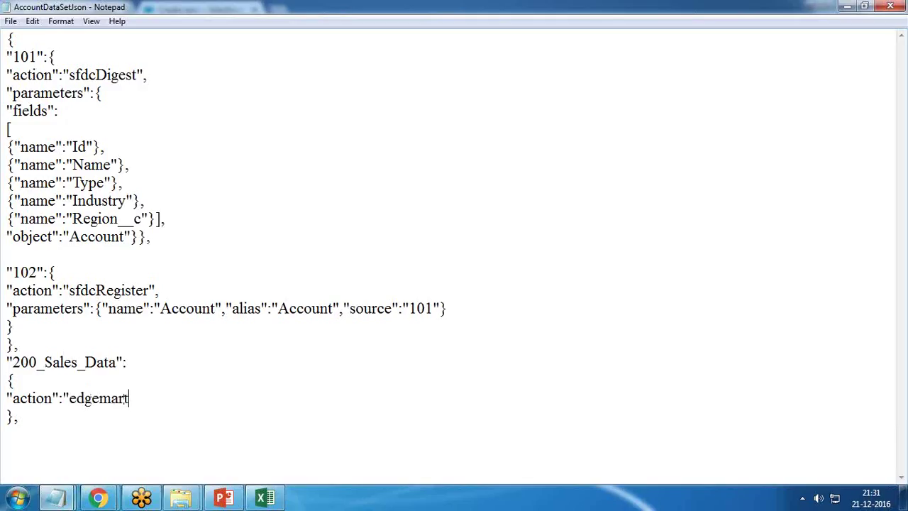
type("\",")
- Add a "parameters":{ } block below the edgemart action, leaving an empty line between its braces
key("Return")
type("\"pare")
key("BackSpace")
type("\\\\")
key("BackSpace")
key("BackSpace")
type("ameters")
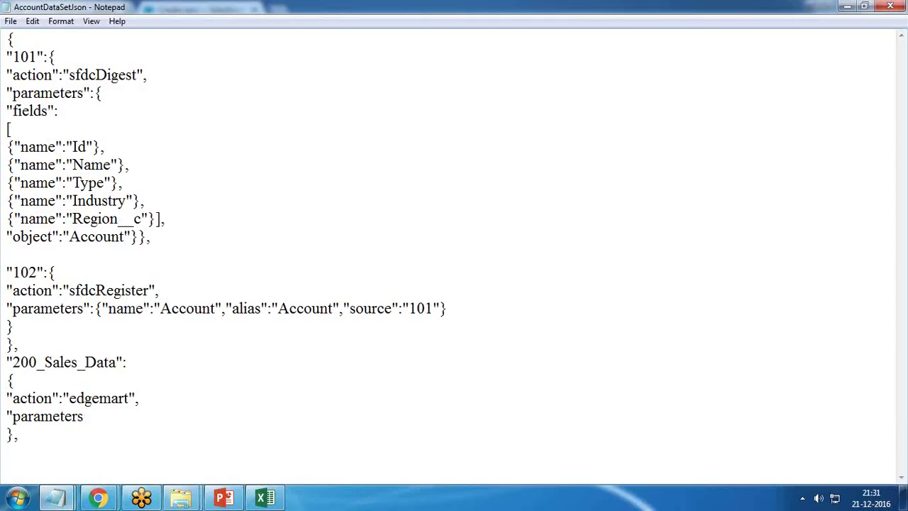
type("\":{")
key("Return")
type("}")
left_click(103, 417)
key("Return")
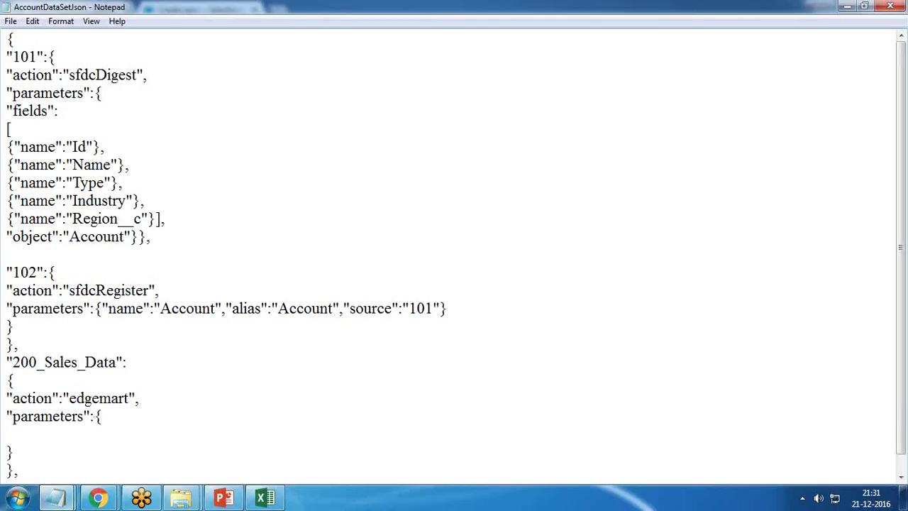
- Enter "alias":"sales_data" inside the edgemart parameters block, checking the dataset name on the Create Lens page in Chrome
scroll(454, 256, "down", 1)
type("\"alis")
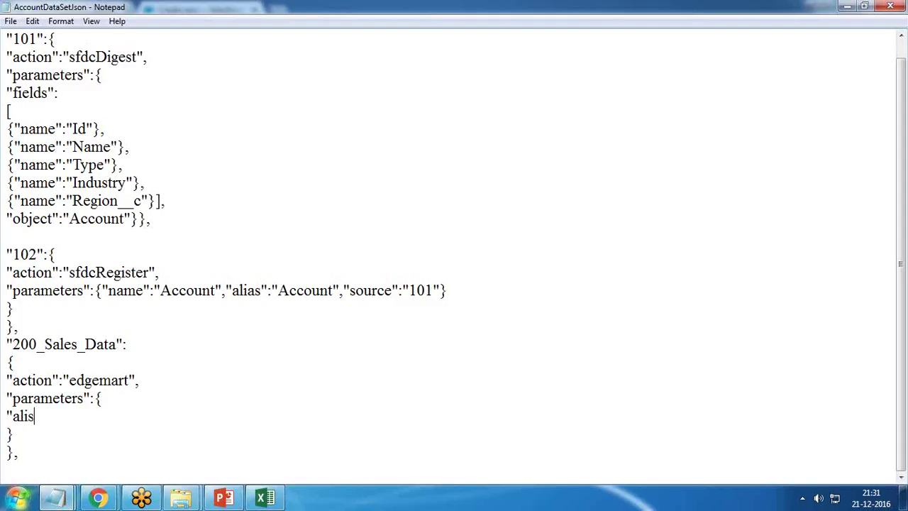
key("BackSpace")
type("as\":\"")
key("alt+Tab")
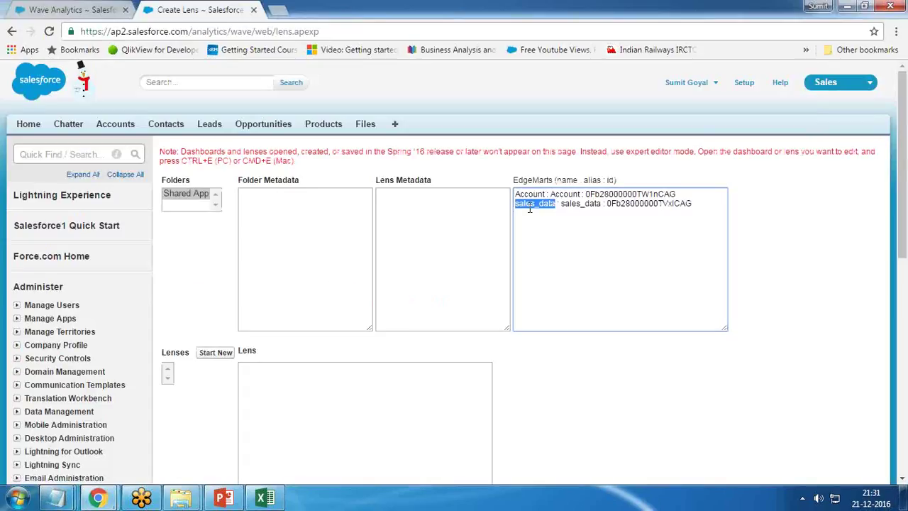
key("alt+Tab")
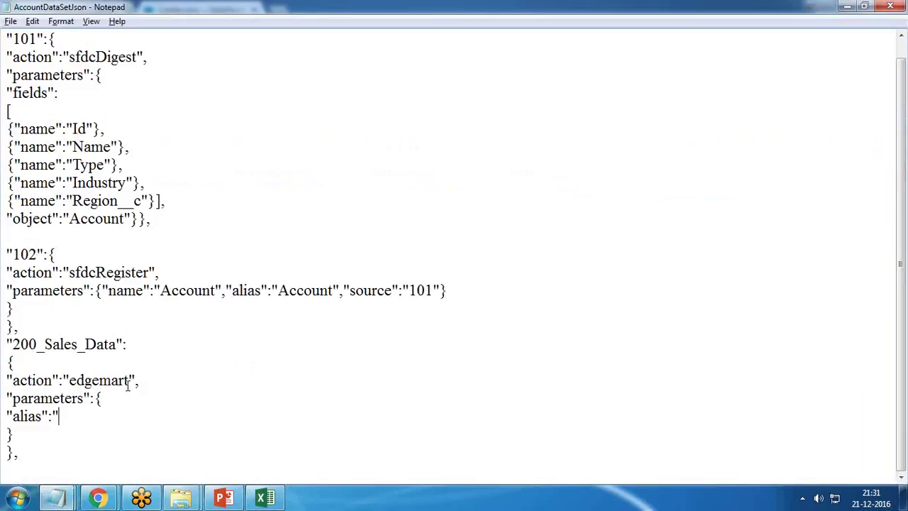
type("sales_data\"")
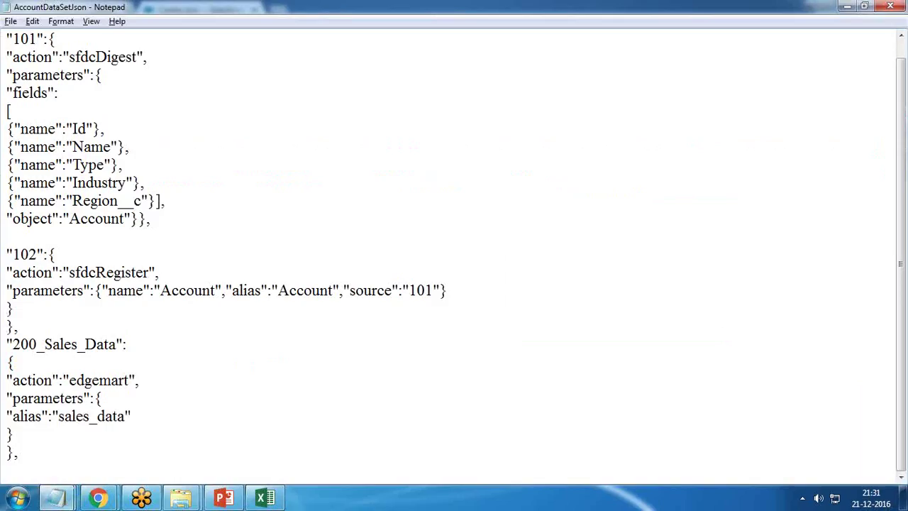
- Recheck the sales_data name under EdgeMarts on the Create Lens page in Chrome and return to AccountDataSetJson in Notepad
key("alt+Tab")
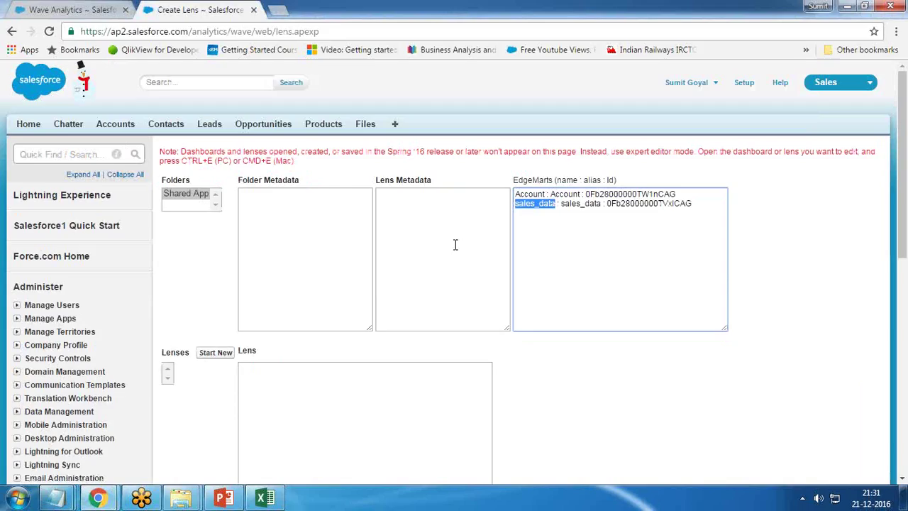
left_click(529, 204)
left_click_drag(516, 204, 557, 205)
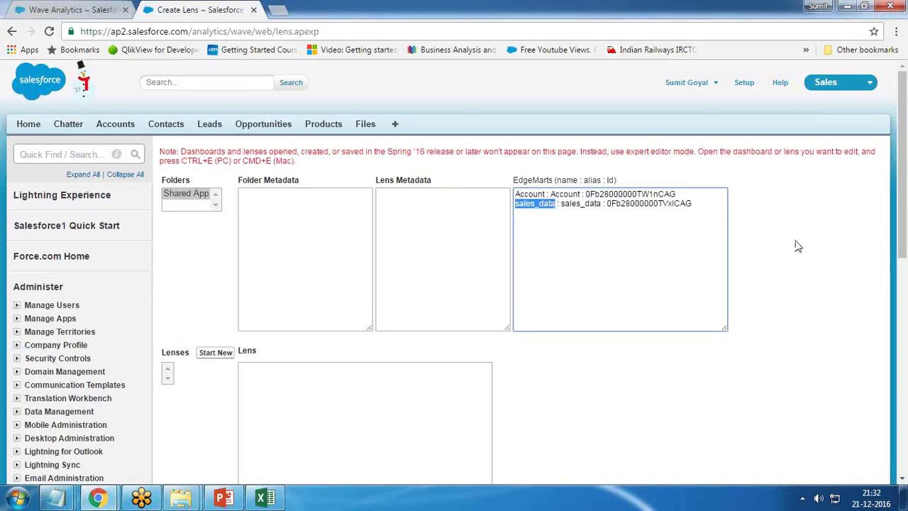
key("alt+Tab")
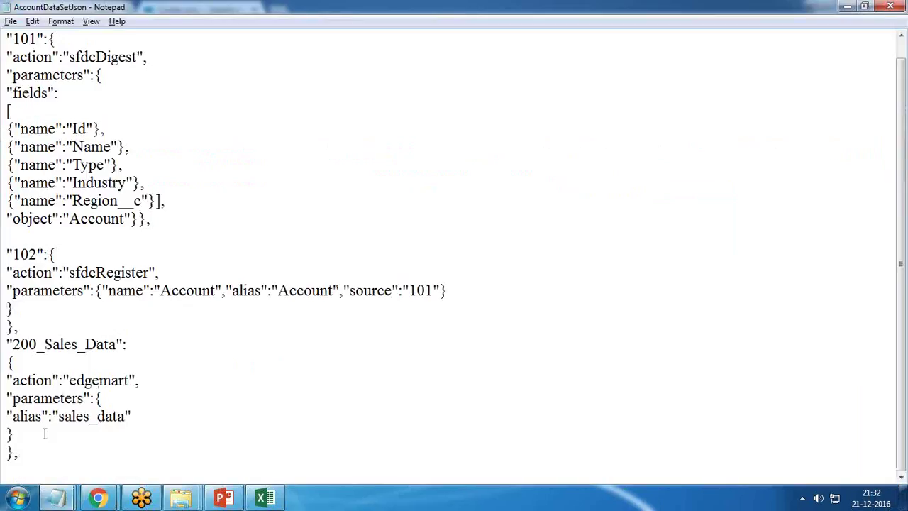
- Leave two empty lines below the "200_Sales_Data" block and begin a new node key with "201
left_click(31, 455)
key("Return")
key("Return")
key("Return")
type("\"201")
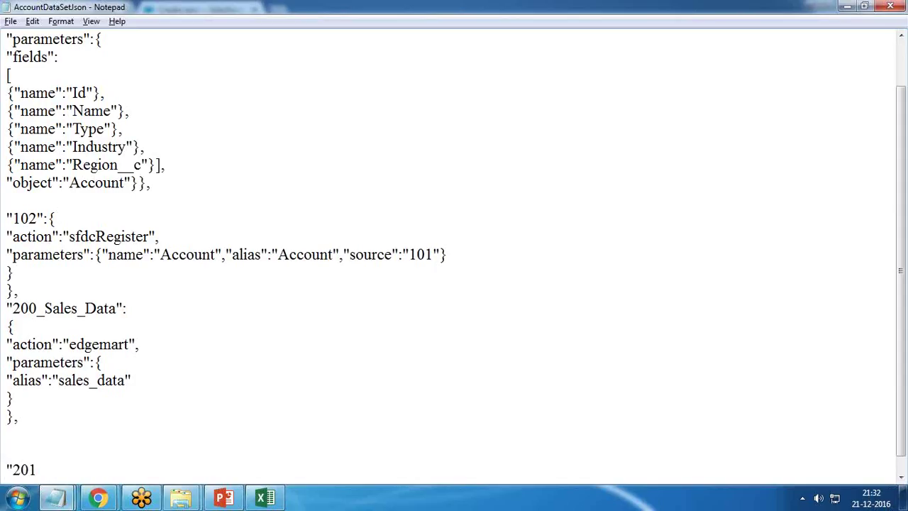
- Review the 101 and 102 node keys and complete the new node key as "201_Combine_Sales_Account":
scroll(32, 346, "up", 1)
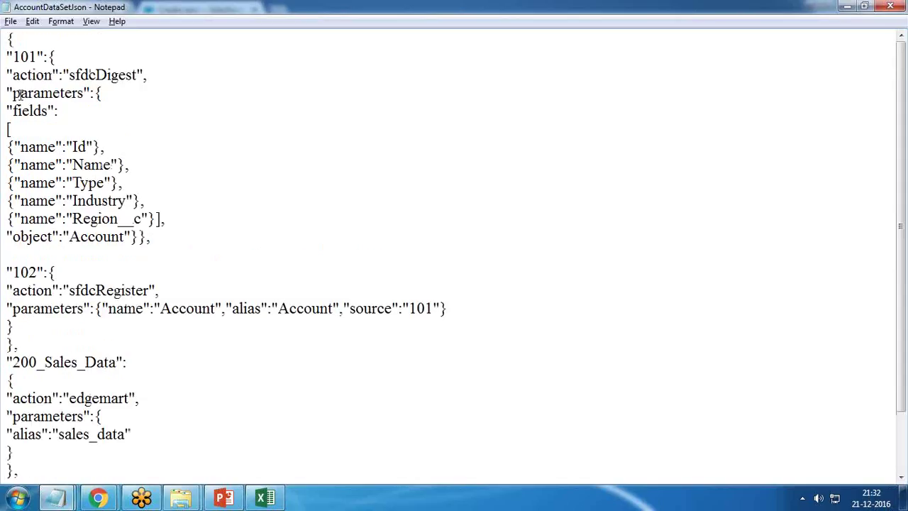
left_click_drag(13, 56, 36, 58)
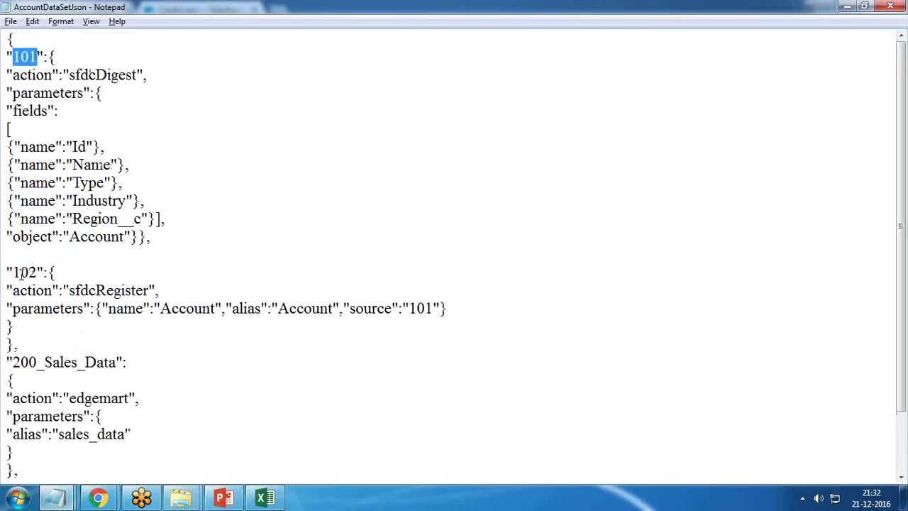
left_click_drag(35, 272, 20, 272)
scroll(34, 374, "down", 1)
left_click(42, 452)
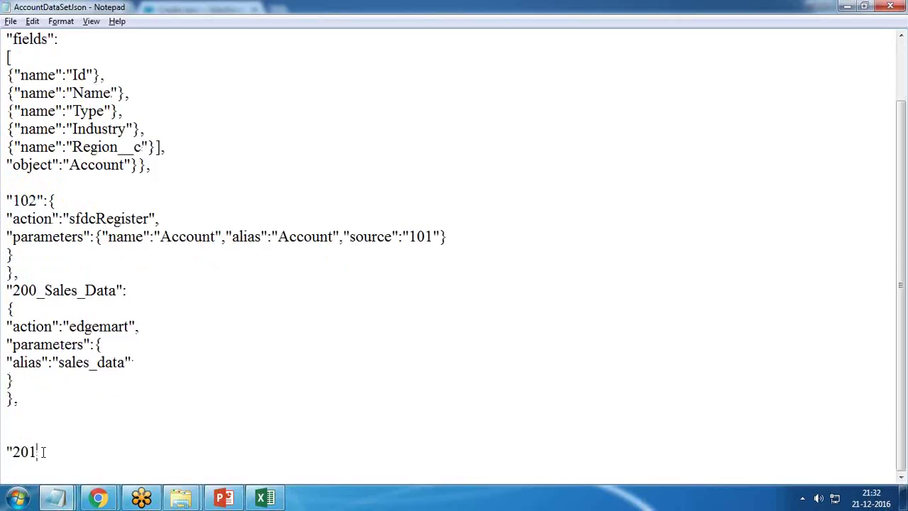
type("_Combined")
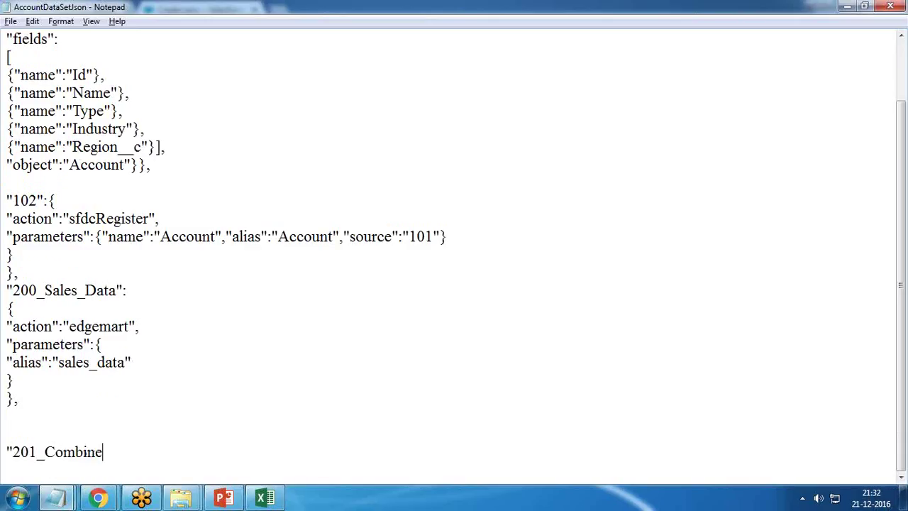
key("BackSpace")
type("_Sales_Ac")
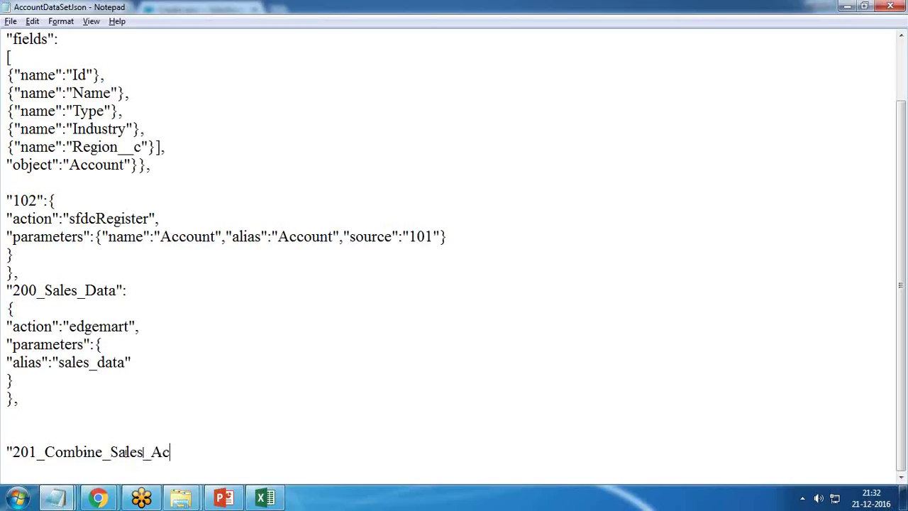
type("count\":")
- Add a braced block below "201_Combine_Sales_Account" and enter "action":"augment", inside it
key("Return")
type("{")
key("Return")
type("}")
key("BackSpace")
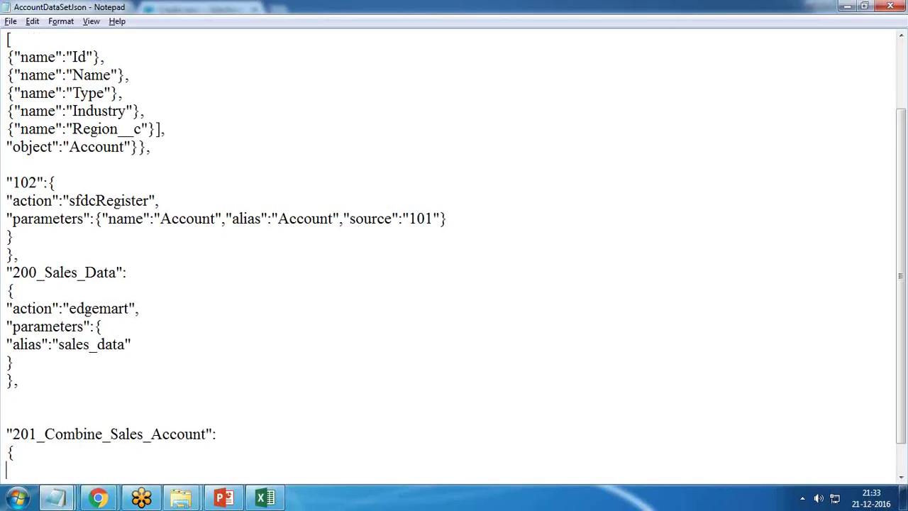
type("\"action\":\"augment")
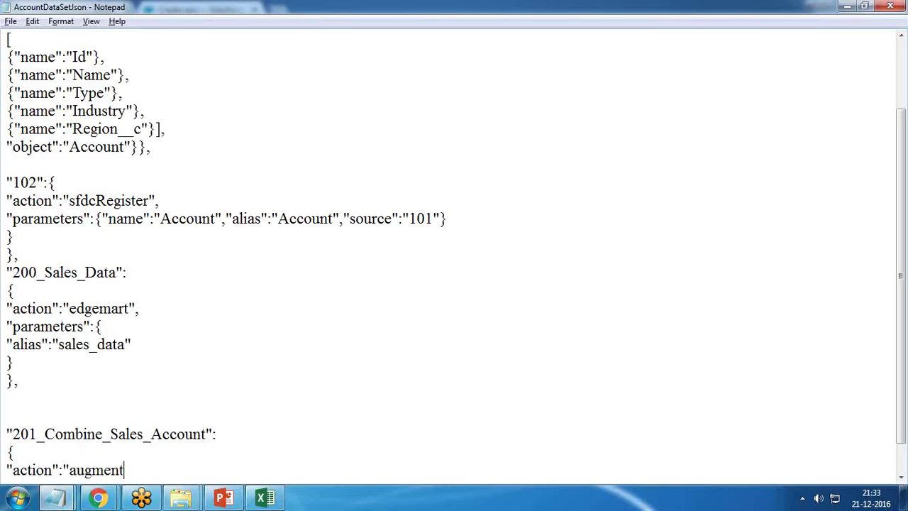
type("\"\"")
key("BackSpace")
type(",")
key("Return")
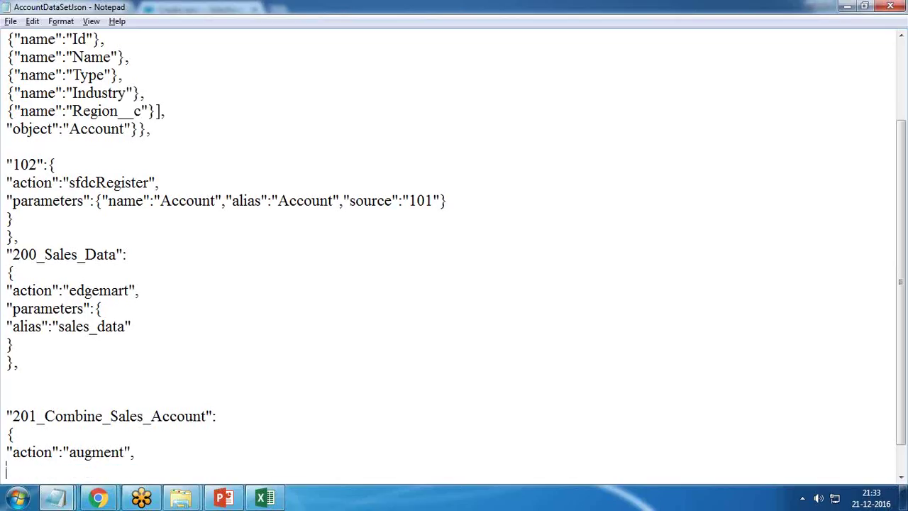
- Add a "parameters":{ } block below the augment action and enter "relationship":"Sales", inside it
type("\"parameters")
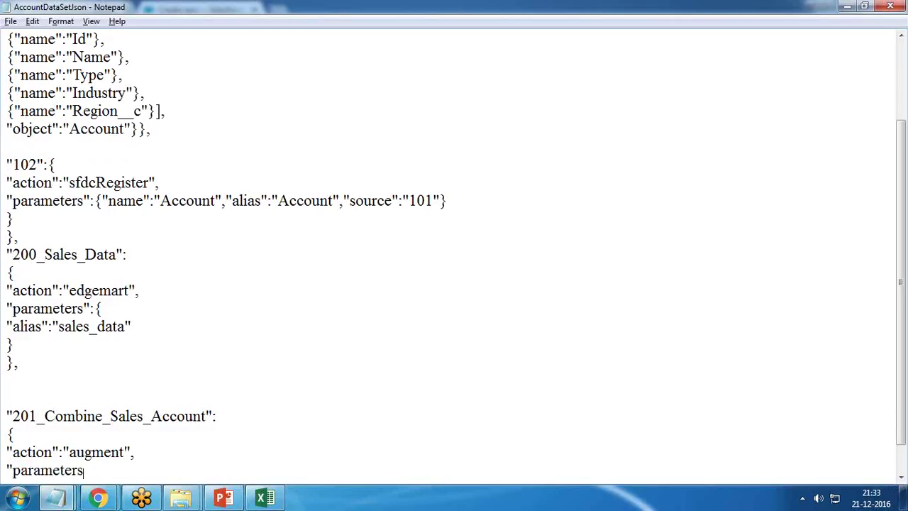
type("\":{")
key("Return")
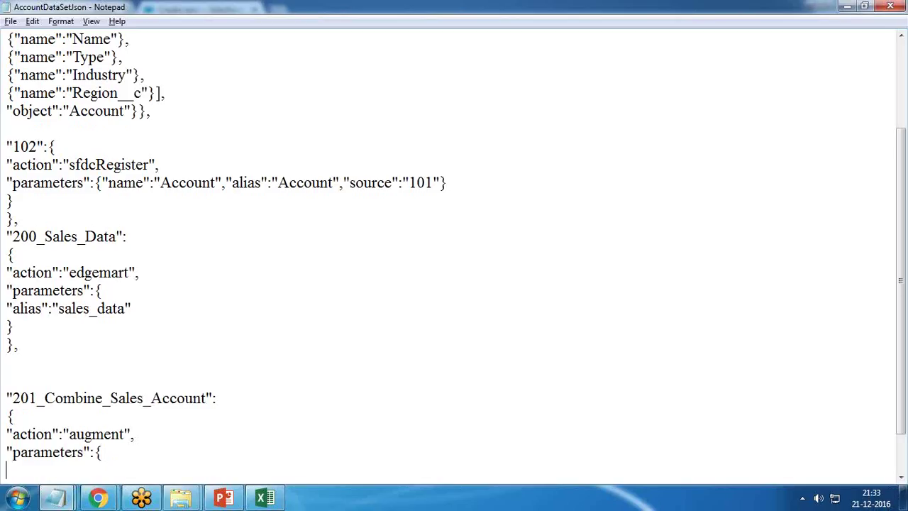
type("\"relationship\"")
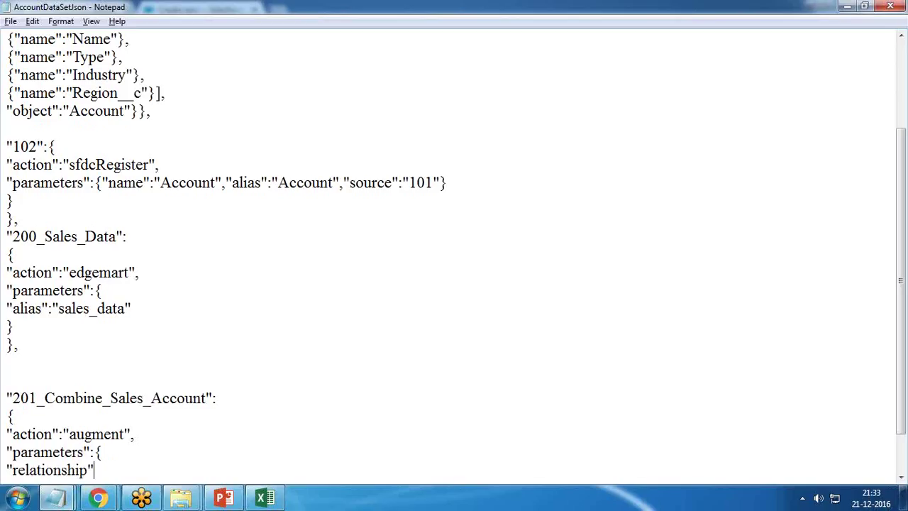
type(":\"Sales\",")
key("Return")
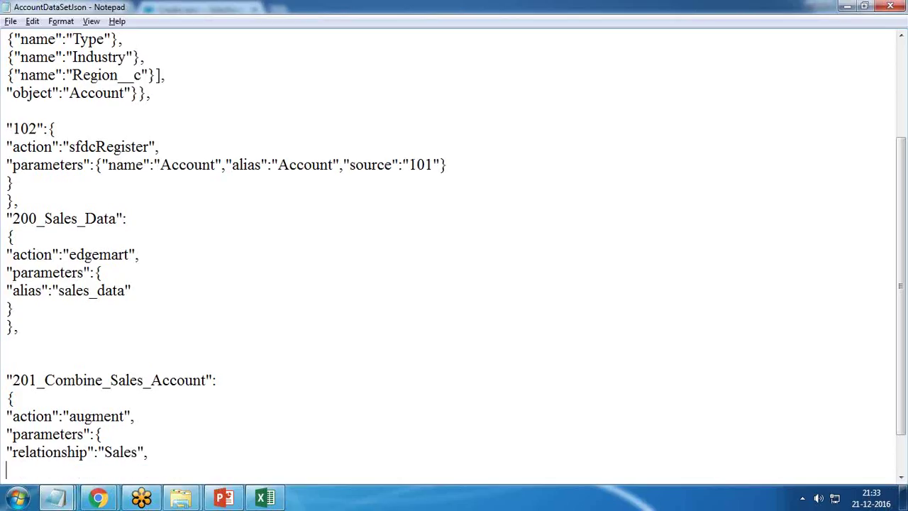
- Add "left_key":["Account"], on the line below the relationship parameter
type("\"left_key\":")
type("[],")
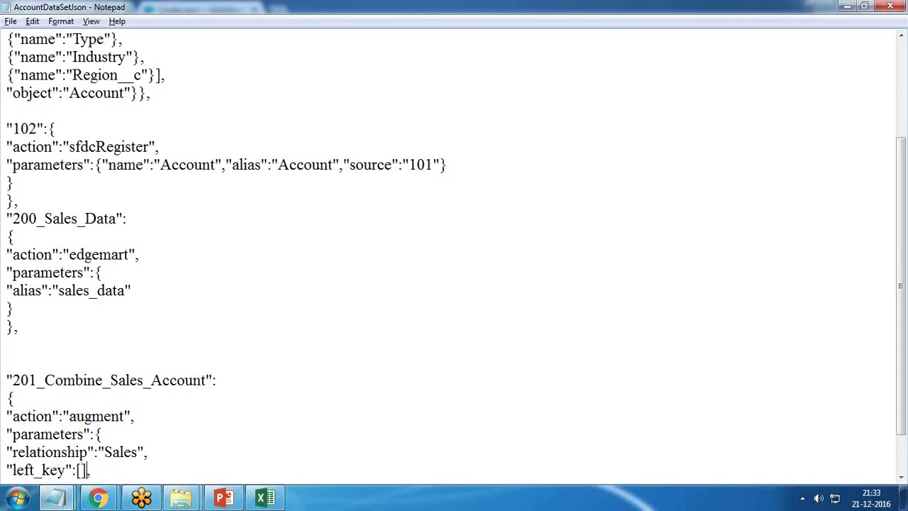
key("Left")
type("Account")
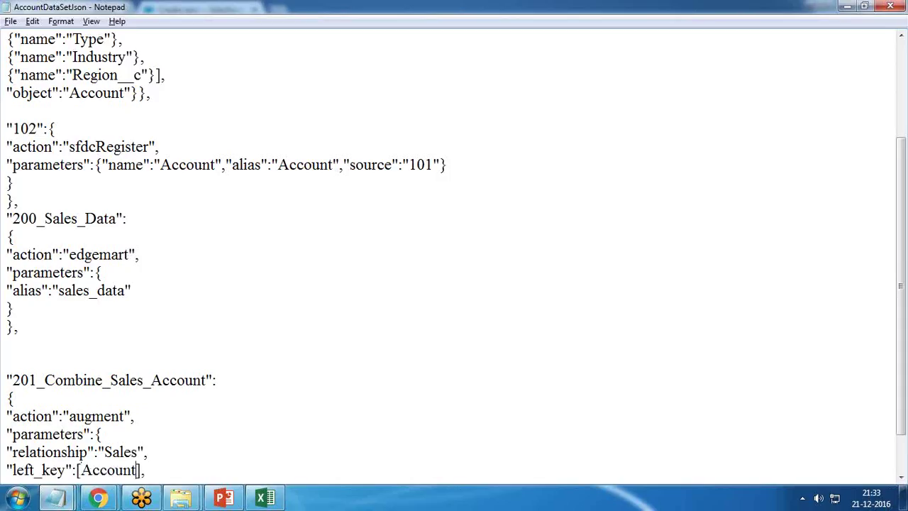
scroll(70, 416, "down", 1)
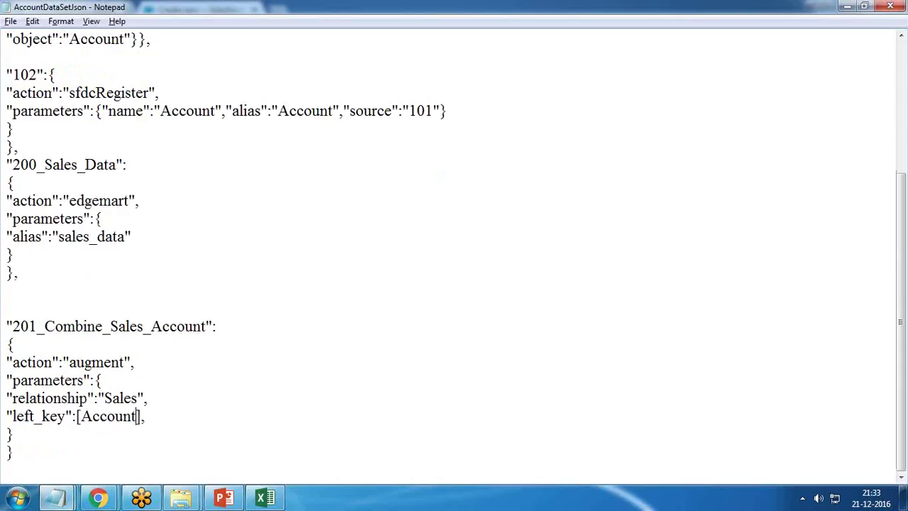
left_click(82, 417)
type("\"")
left_click(142, 417)
type("\"")
left_click(157, 416)
- Add "right_key":["Name"] on a new line below the left_key parameter
key("Return")
type("\"right_")
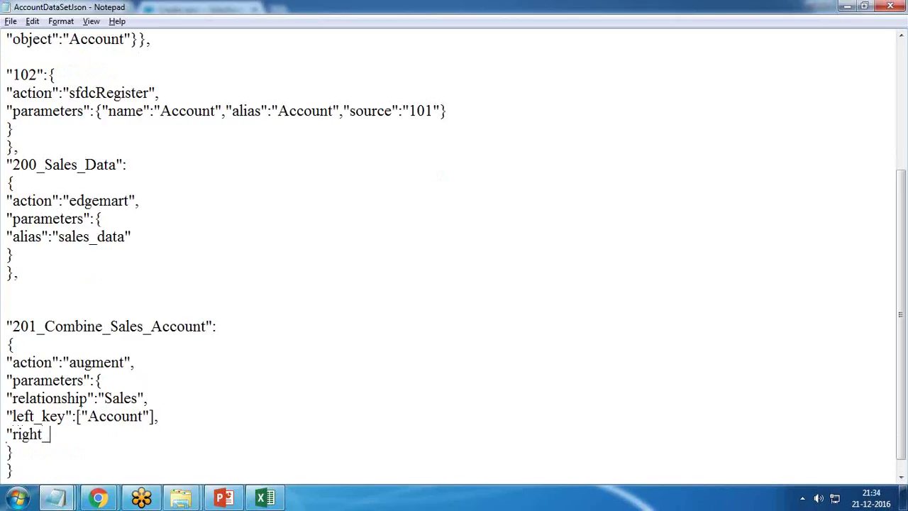
type("key")
type("\":")
type("[]")
type("\"Name\"")
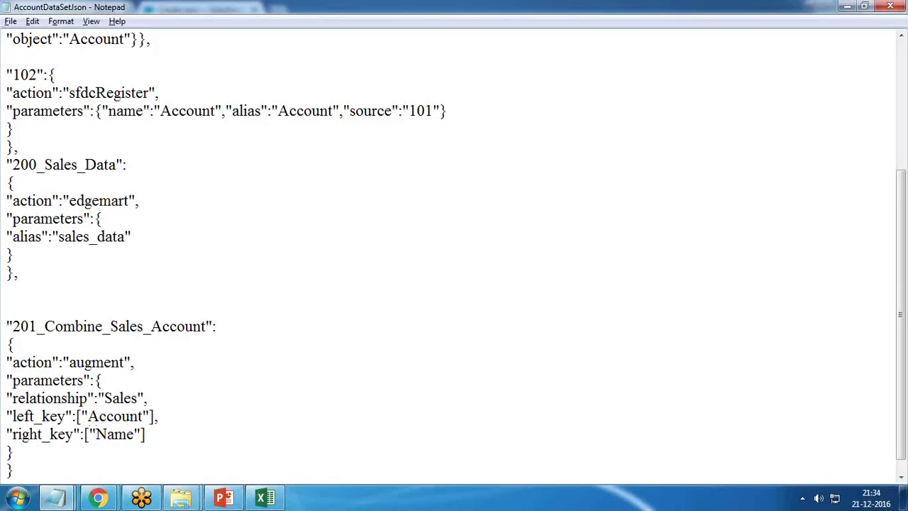
- Check the Account column header in the Sales_Data workbook in Excel, then return to Notepad and highlight the right_key value
left_click(265, 498)
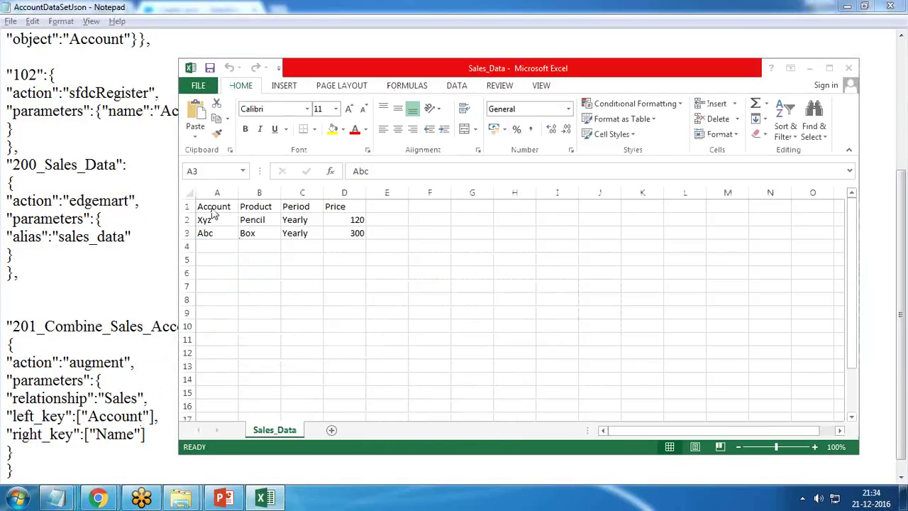
left_click(84, 434)
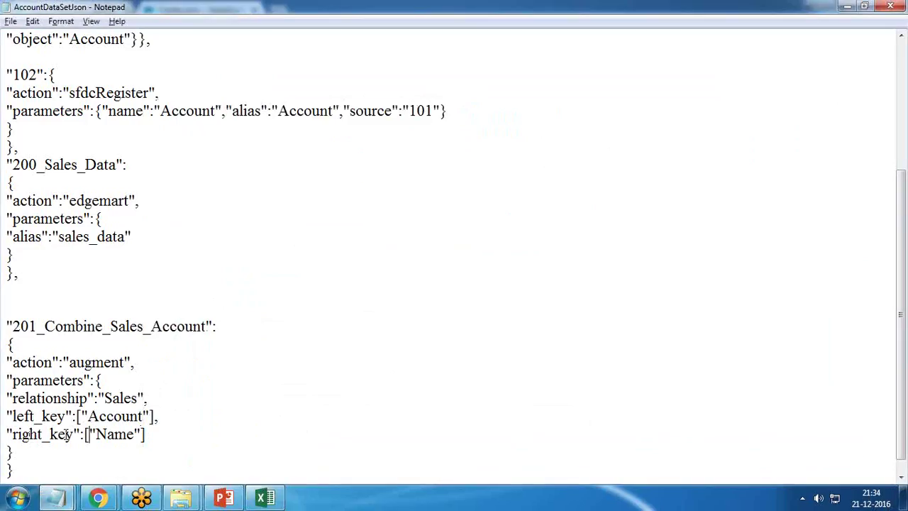
left_click_drag(148, 434, 89, 435)
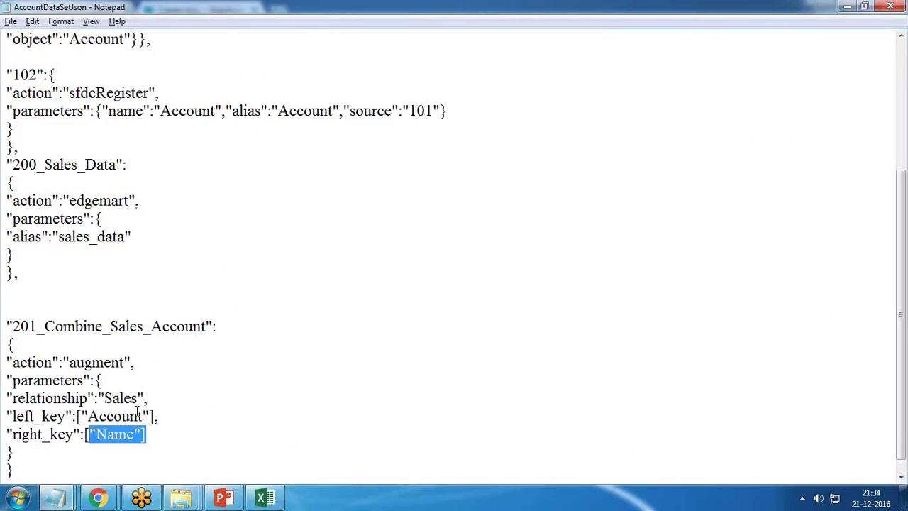
- Add a comma after the right_key parameter and start a new line below it with the key "left":
scroll(137, 412, "down", 1)
left_click(169, 420)
type(",")
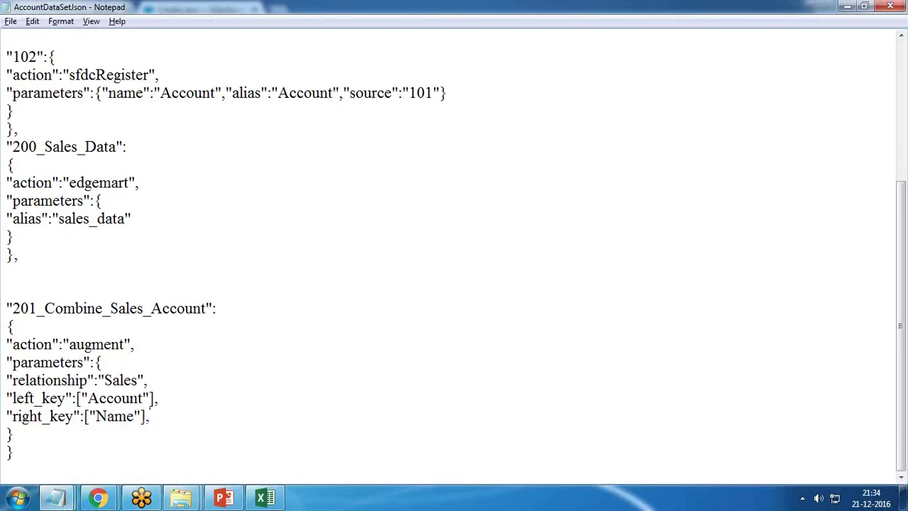
key("Return")
type("\"klef")
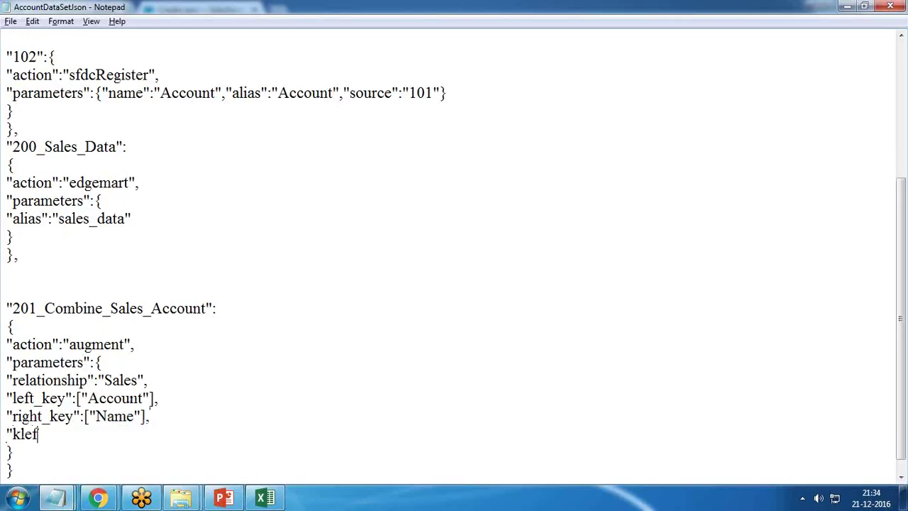
key("BackSpace")
key("BackSpace")
key("BackSpace")
key("BackSpace")
type("left\":")
- Copy the node name 200_Sales_Data and paste it in quotes as the value of the "left" parameter
scroll(36, 164, "up", 1)
left_click_drag(14, 201, 117, 201)
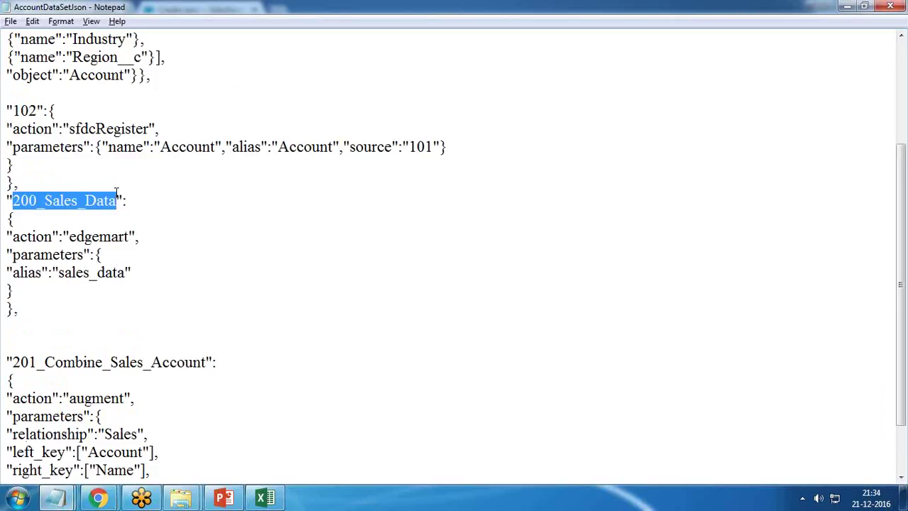
key("ctrl+c")
scroll(71, 418, "down", 2)
left_click(60, 416)
type("\"left\":\"")
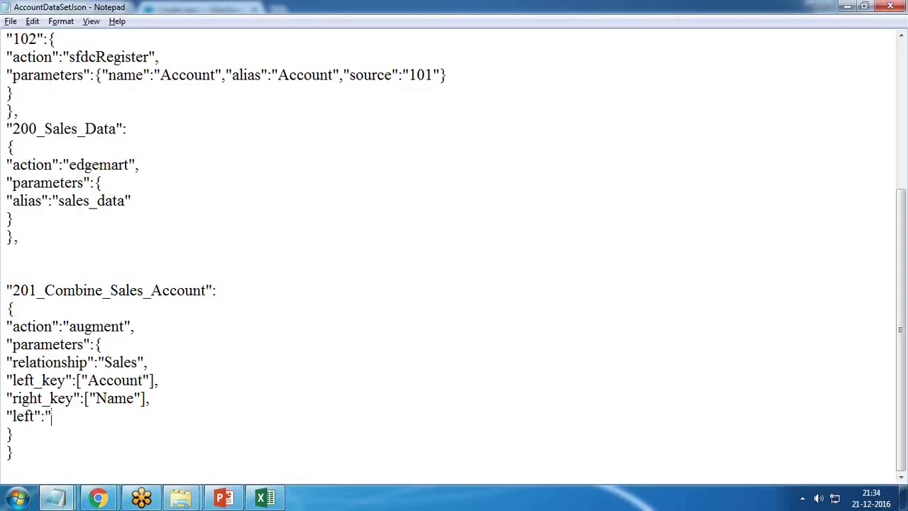
key("ctrl+v")
type("\"")
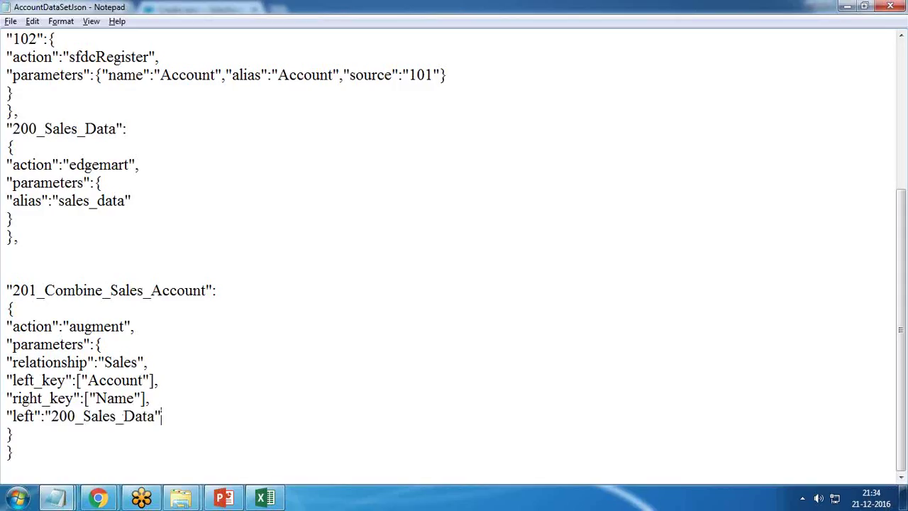
- Add a comma after the left parameter and enter "right":"101" on a new line below it
type(",")
key("Return")
type("\"right")
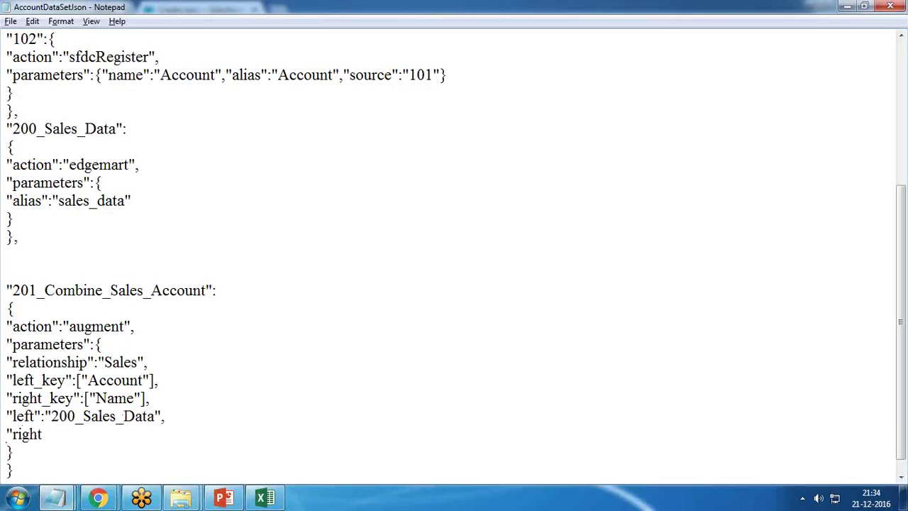
type("\":")
scroll(134, 385, "up", 5)
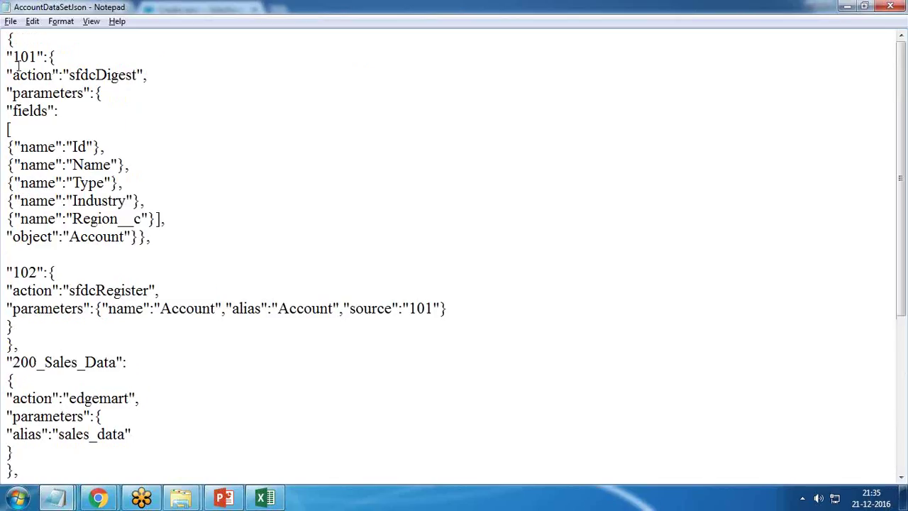
double_click(32, 59)
left_click_drag(30, 58, 35, 63)
scroll(104, 330, "down", 5)
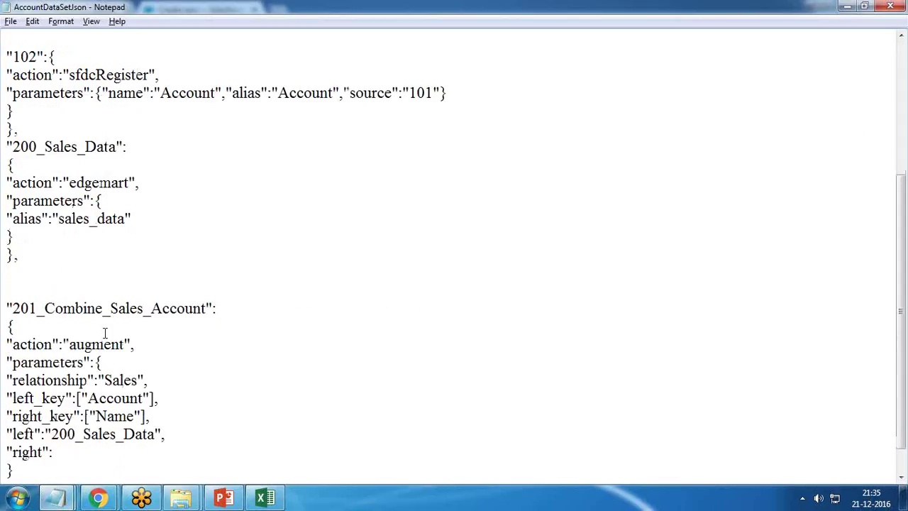
left_click(64, 419)
type("\"101\"")
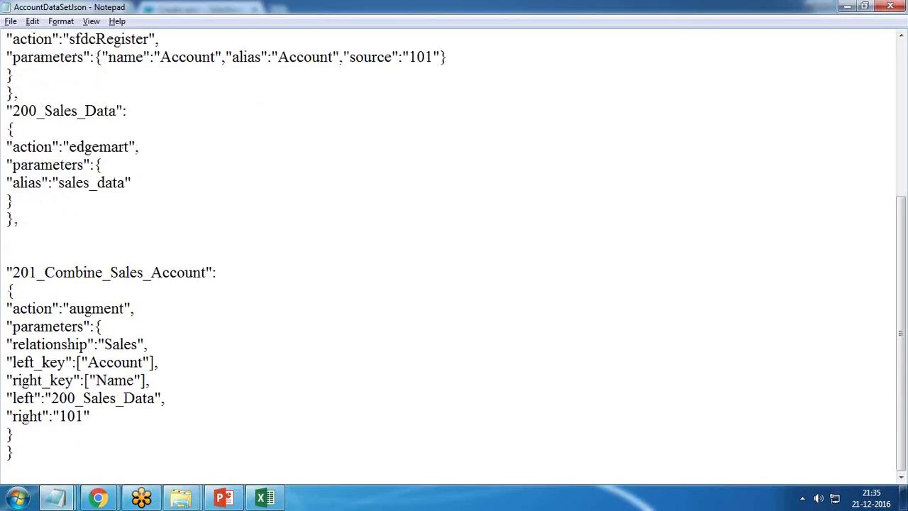
- Add a comma after the right parameter and start an empty "right_select":[] array below it, with an indented line between the brackets
type(",")
key("Return")
scroll(454, 256, "down", 1)
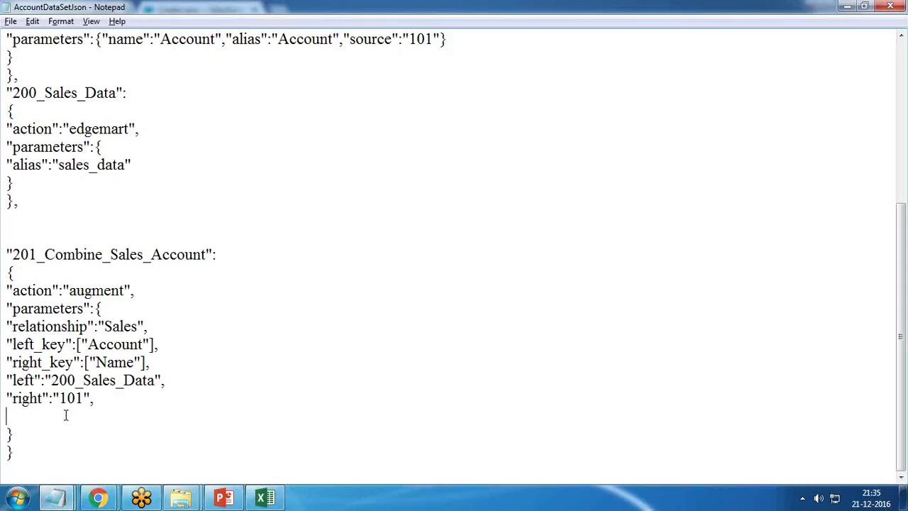
type("\"right_select\"")
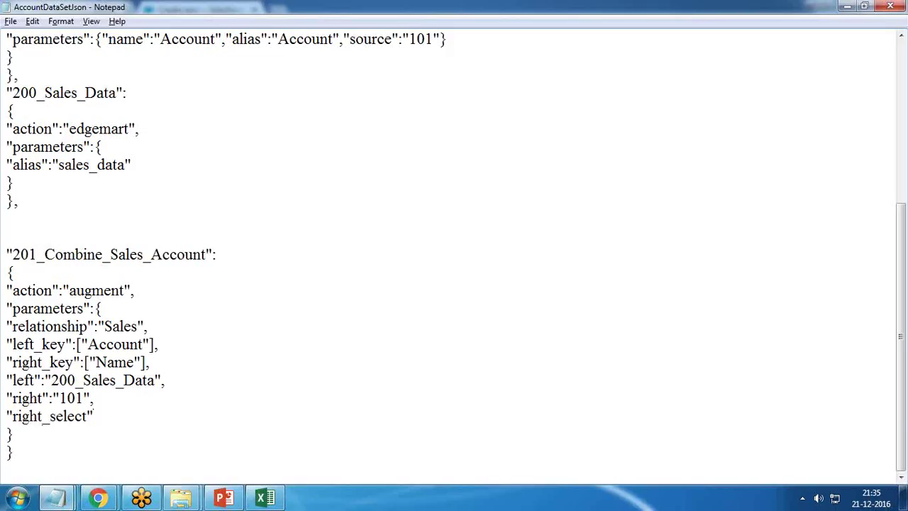
type(":[]")
key("Return")
key("Tab")
key("Return")
key("Left")
- List "id", "Name" and "Type" on separate indented lines in the right_select array, each followed by a comma
type("\"id")
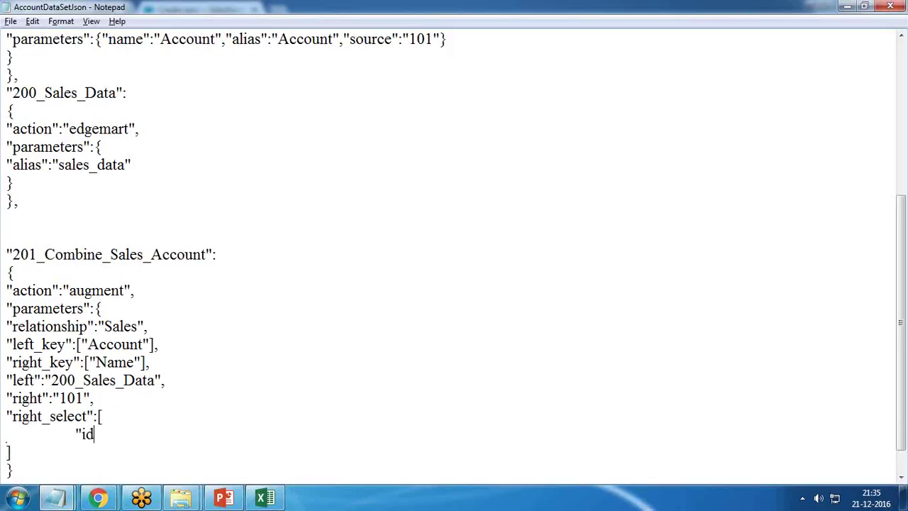
key("BackSpace")
key("BackSpace")
key("BackSpace")
type("\"id\",")
key("Return")
key("Tab")
type("\"Name\"")
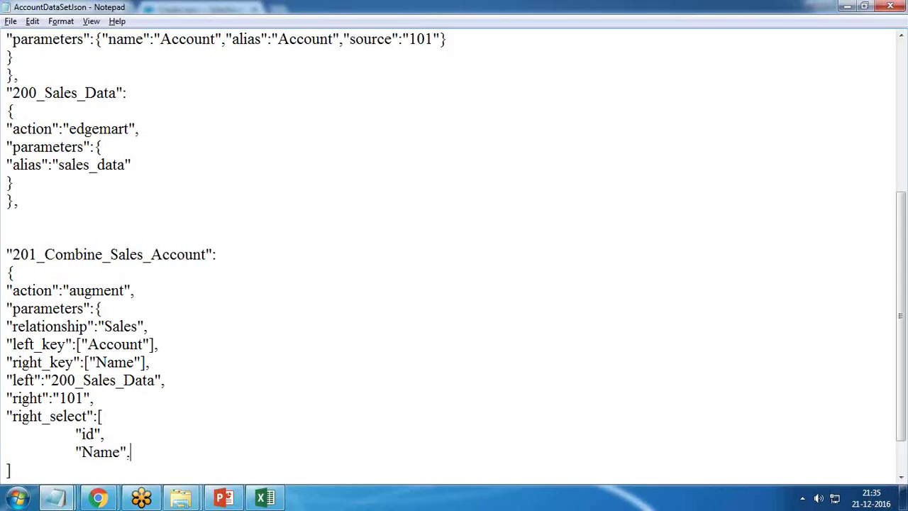
type(",")
key("Return")
key("Tab")
type("\"Type\",")
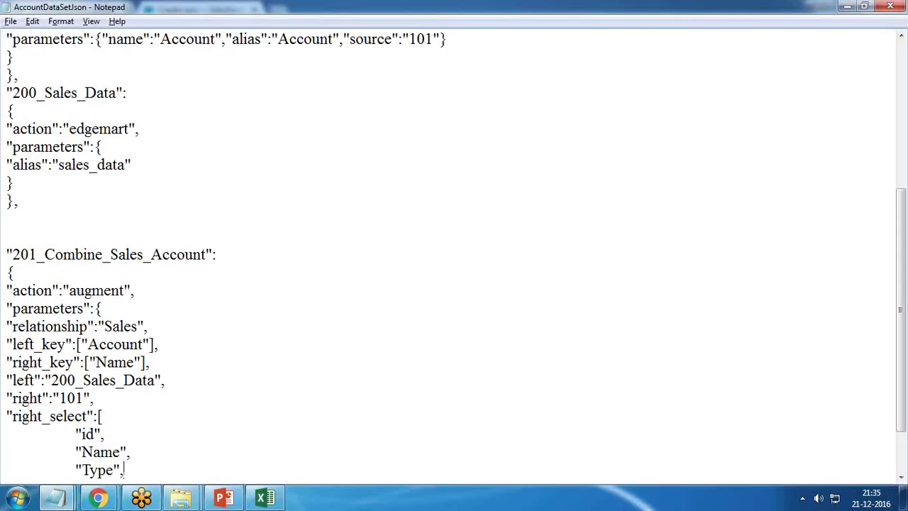
- Complete the right_select array with "Industry" and "Region__c" on separate indented lines
key("Return")
key("Tab")
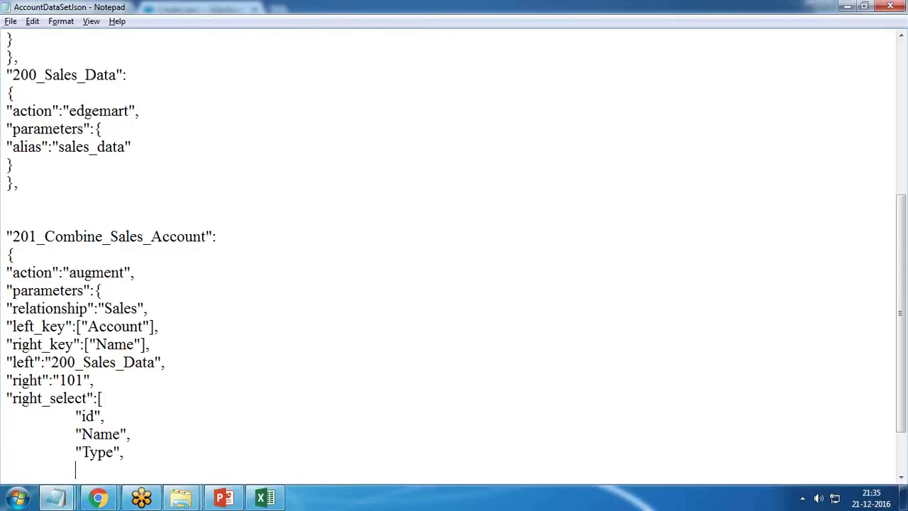
type("\"Industry\"")
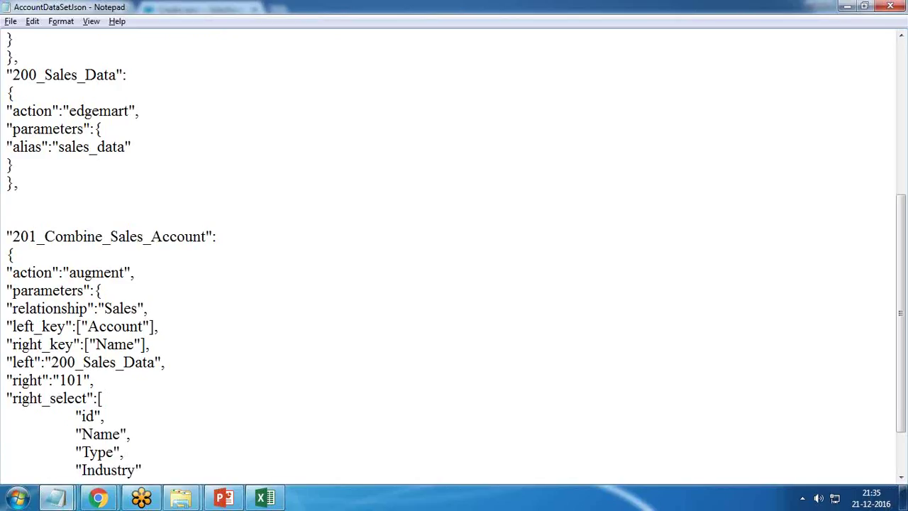
type(",")
key("Return")
key("Tab")
type("\"region")
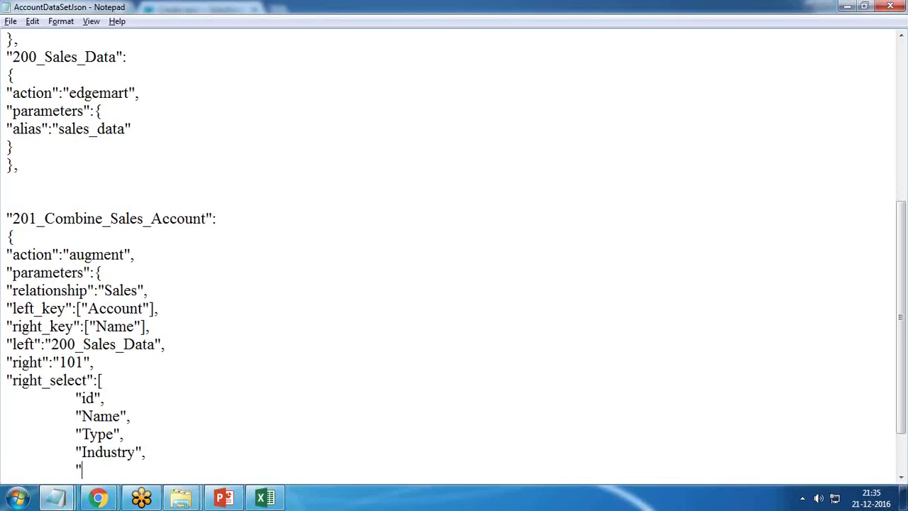
key("BackSpace")
key("BackSpace")
key("BackSpace")
key("BackSpace")
key("BackSpace")
key("BackSpace")
type("Region__c\"")
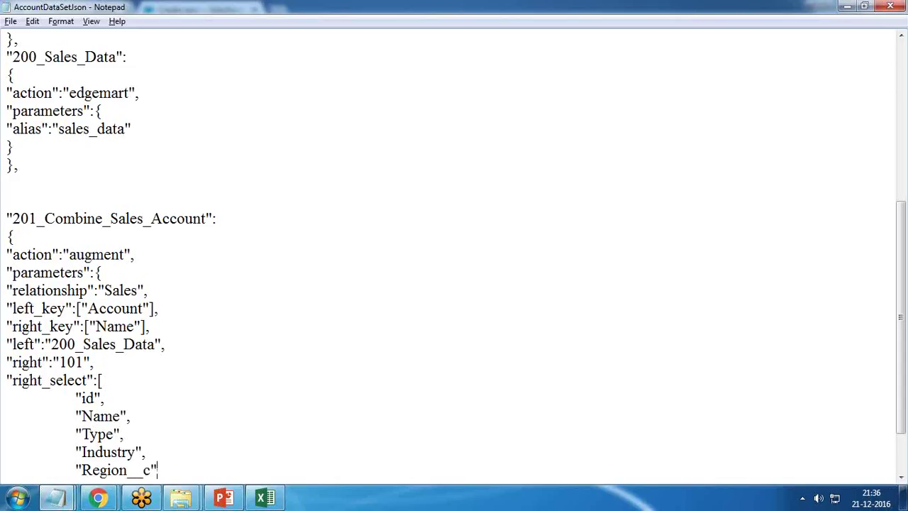
- Add a comma after the closing brace of the 201_Combine_Sales_Account node, check node 102's sfdcRegister action, and start a new line at the end
scroll(57, 416, "down", 2)
left_click(29, 463)
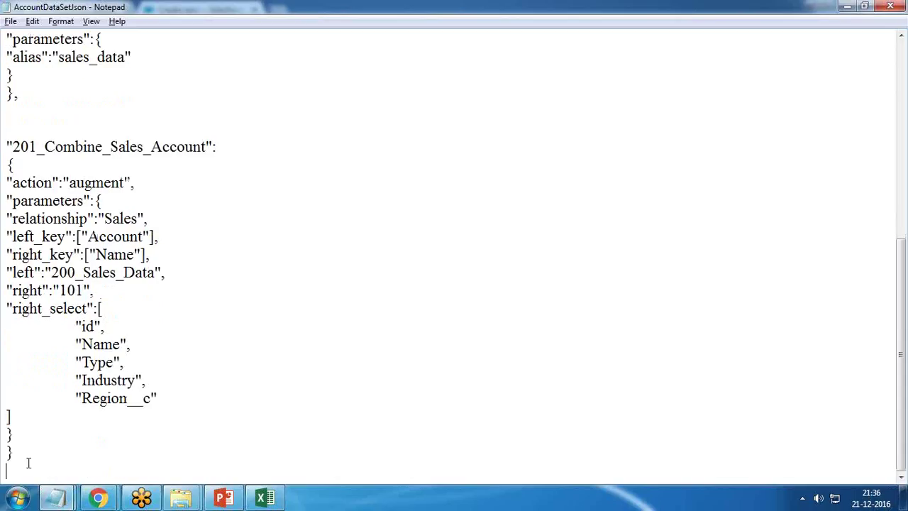
left_click(28, 452)
type(",")
key("Return")
scroll(148, 357, "up", 7)
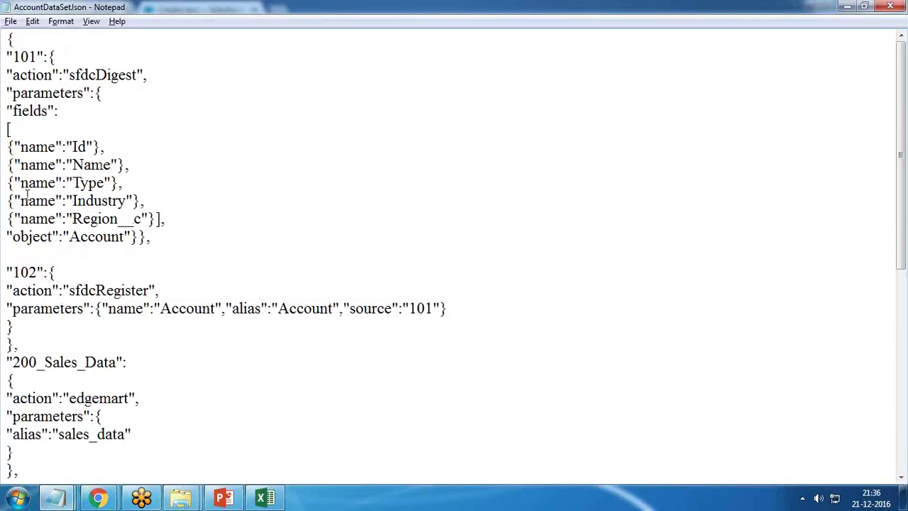
left_click_drag(69, 291, 133, 291)
scroll(158, 361, "down", 8)
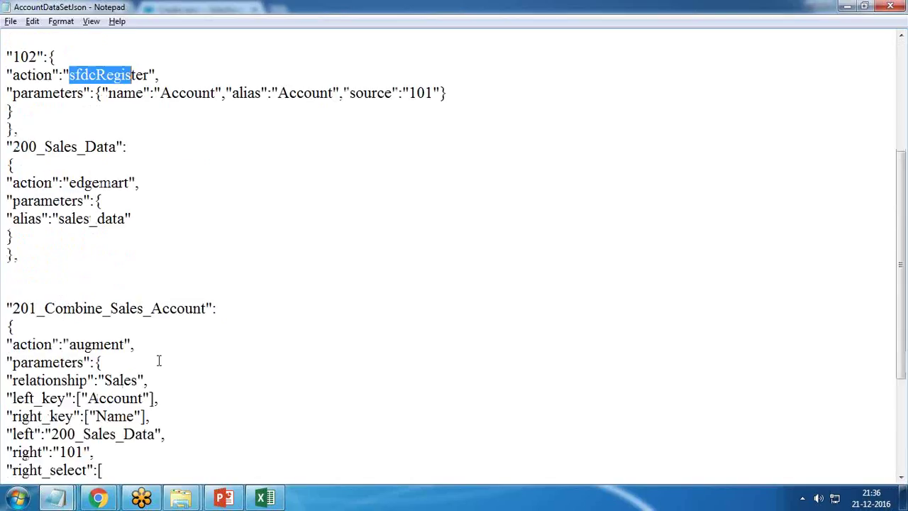
left_click(51, 436)
key("Return")
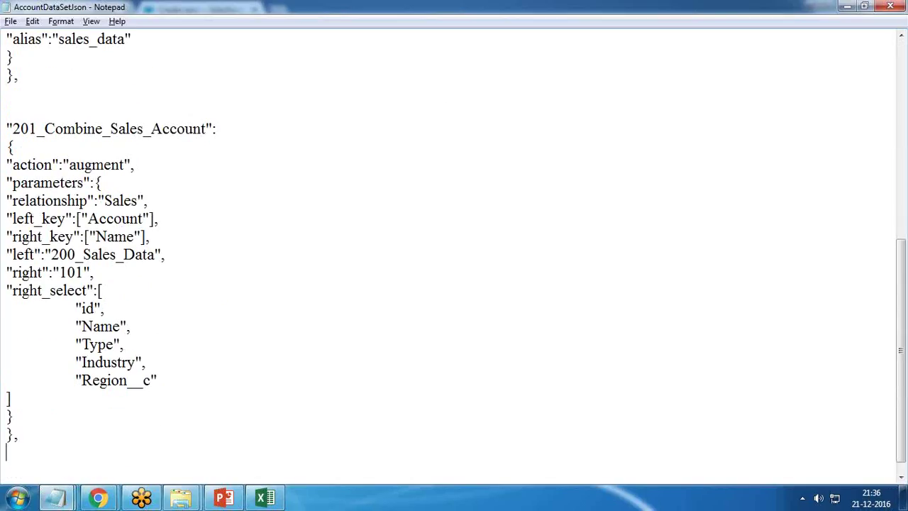
- Add a node "202_Register_Account_Sales_DataSet": with opening and closing braces and an empty line between them
type("\"202_Regisdter")
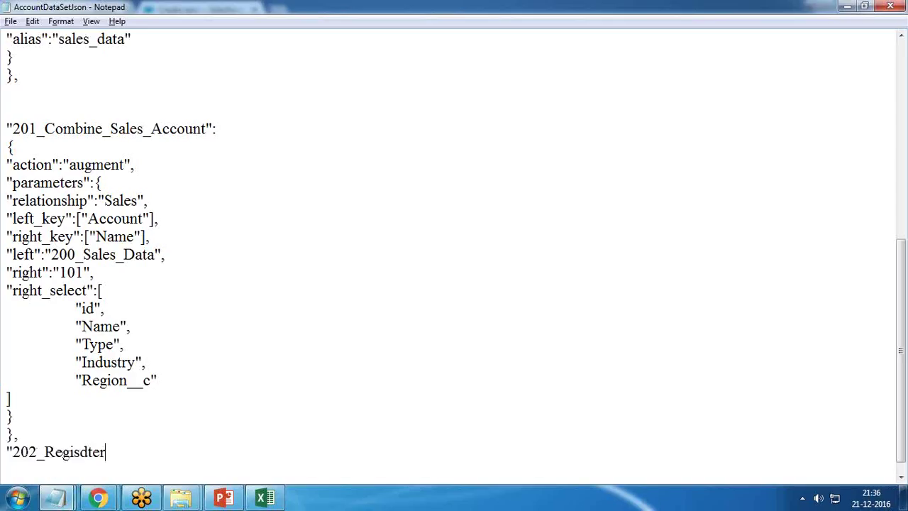
key("BackSpace")
key("BackSpace")
key("BackSpace")
key("BackSpace")
type("ter_Accou")
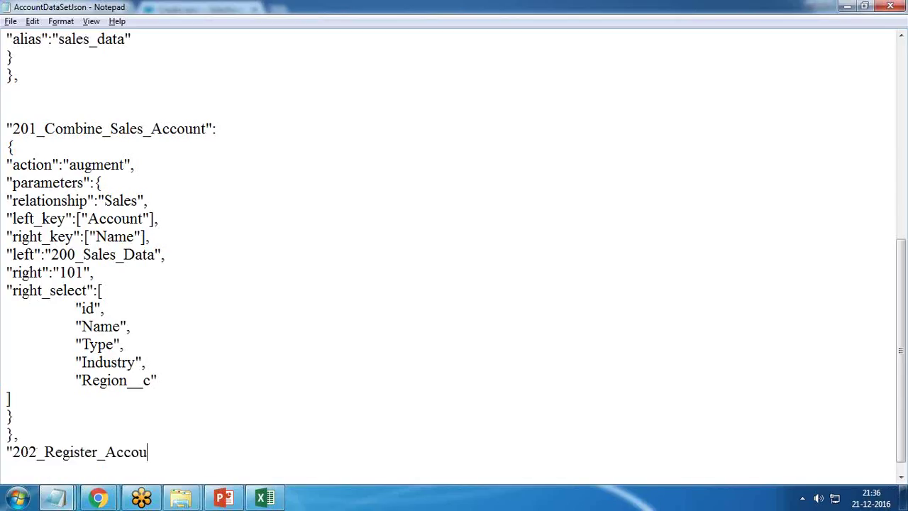
type("nt_Sales_Data")
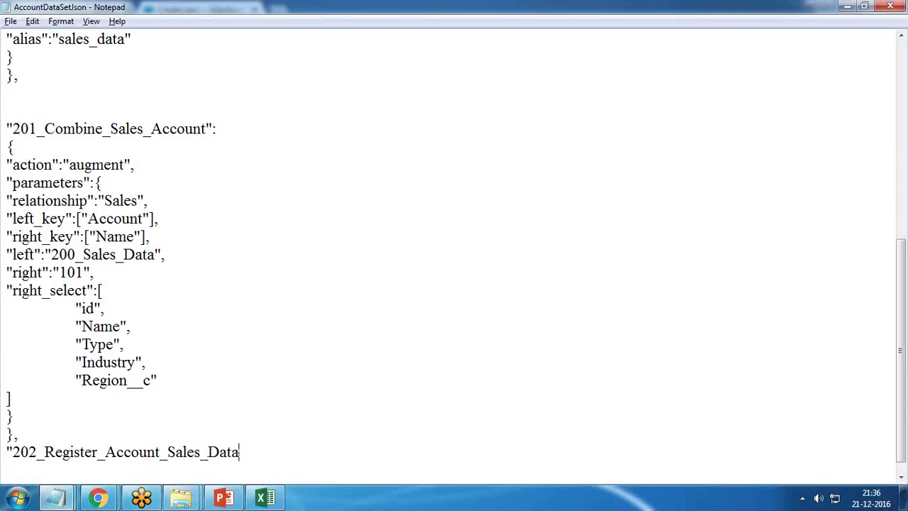
type("Set\":")
key("Return")
type("{")
key("Return")
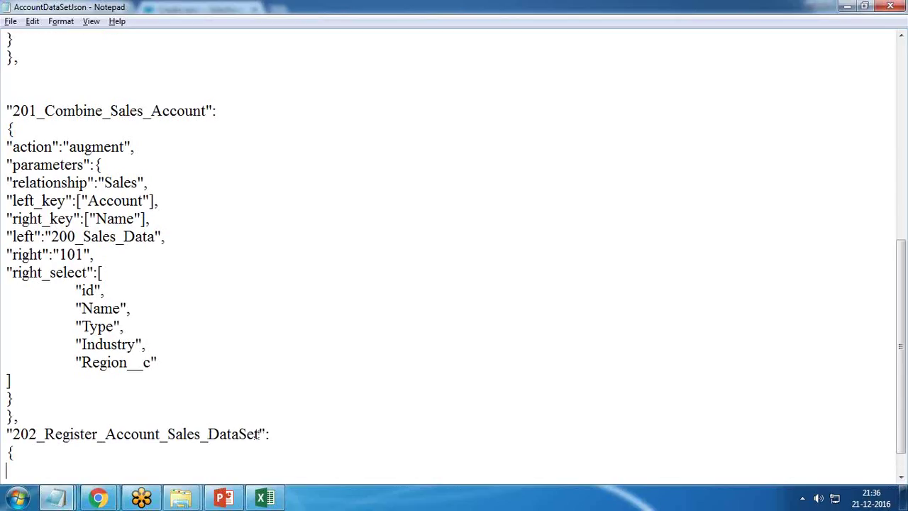
type("}")
key("Up")
key("Return")
scroll(70, 423, "down", 1)
- Enter "action":"sfdcRegister", in the 202 node and open a "parameters":{ block with an indented line below it
type("\"ac")
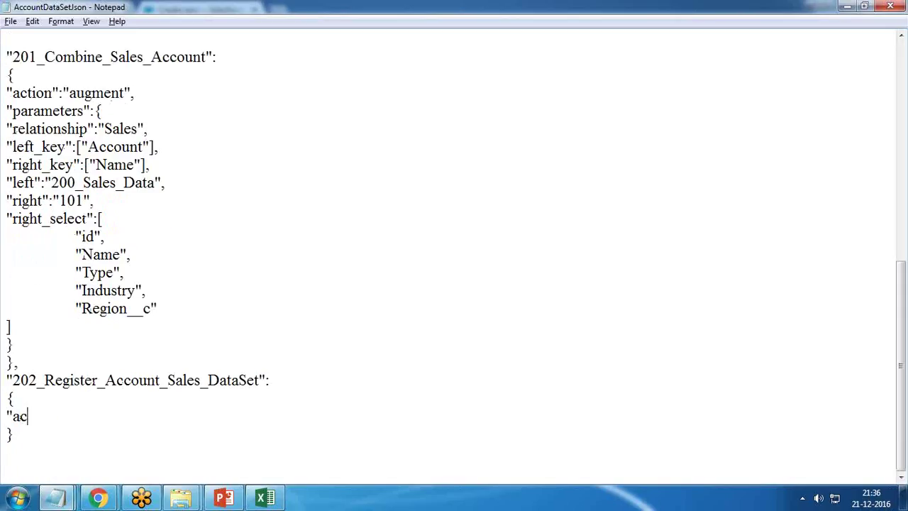
type("tion\":\"sfdcReg")
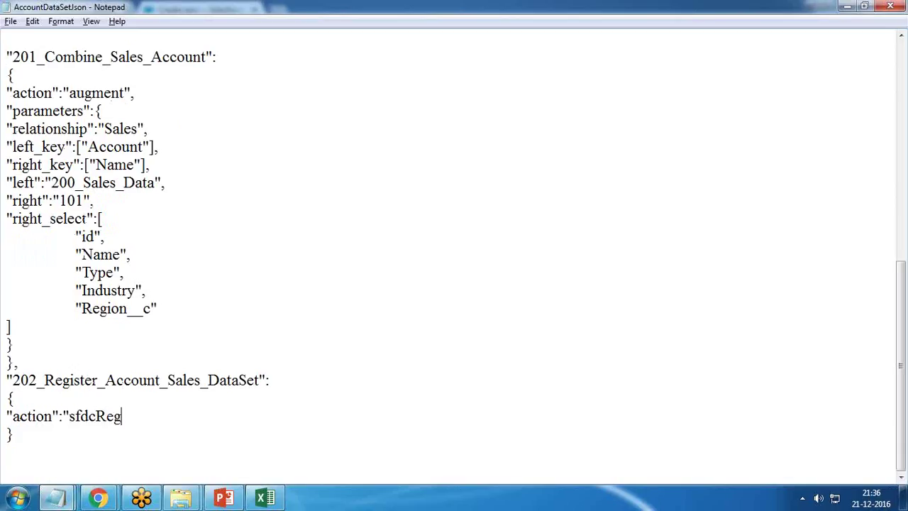
type("ister\",")
key("Return")
type("\"parametyer")
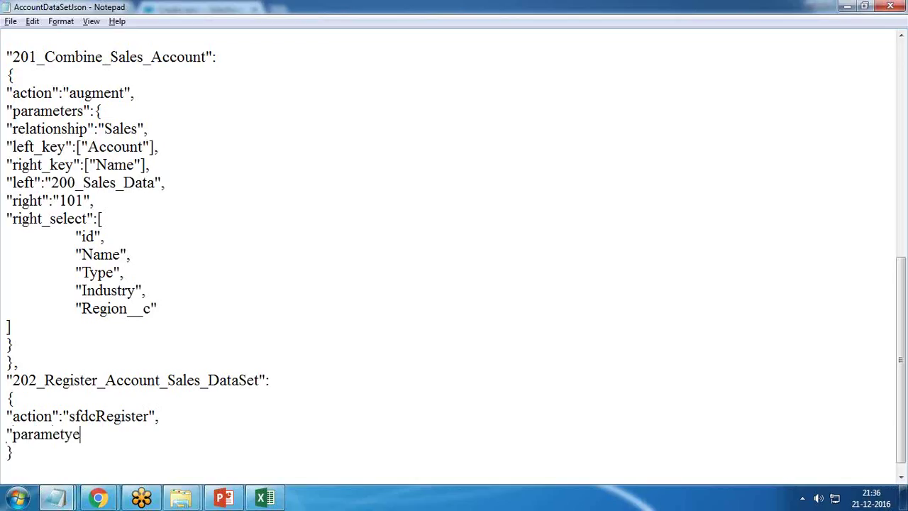
key("BackSpace")
key("BackSpace")
key("BackSpace")
type("ers\":{")
key("Return")
key("Tab")
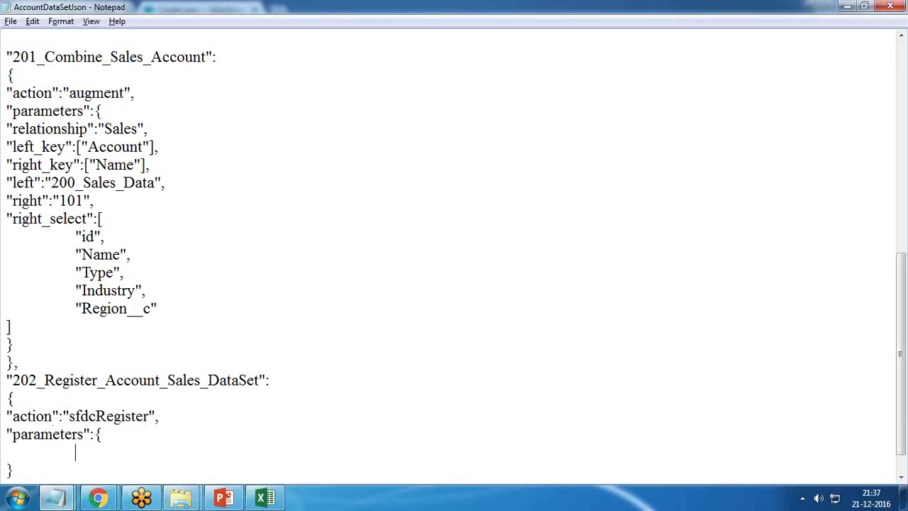
- Add "source":"201_Combine_Sales_Account", to the register node's parameters, reusing the name of the augment node
type("\"source\":\"201")
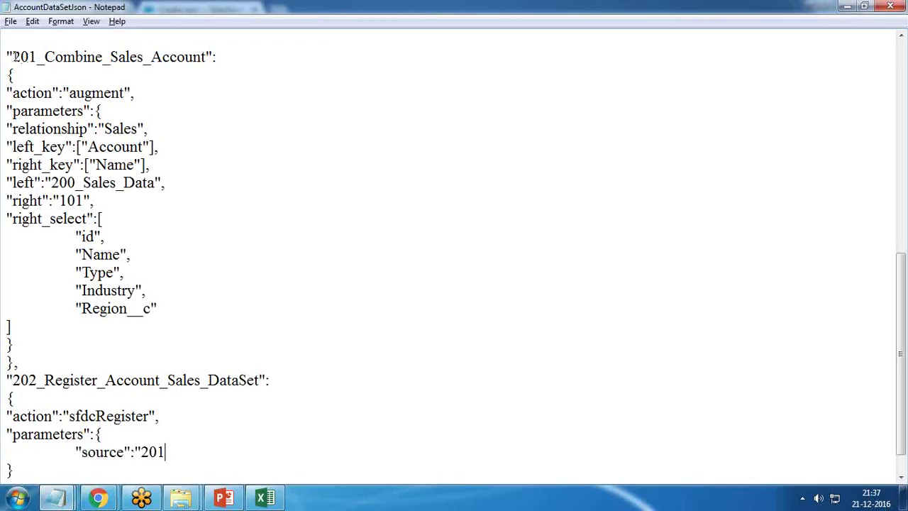
mouse_move(13, 57)
left_mouse_down()
mouse_move(202, 57)
mouse_move(14, 54)
left_mouse_up()
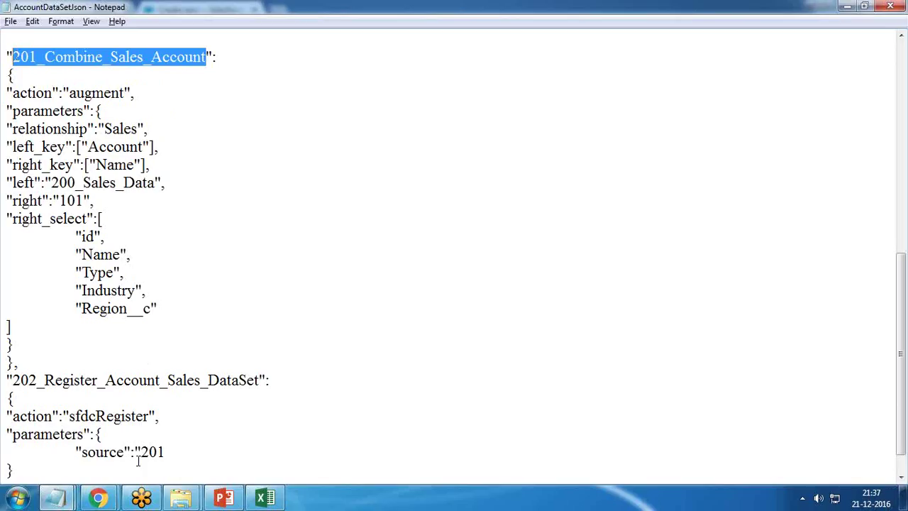
left_click_drag(140, 452, 168, 452)
type("201_Combine_Sales_Account")
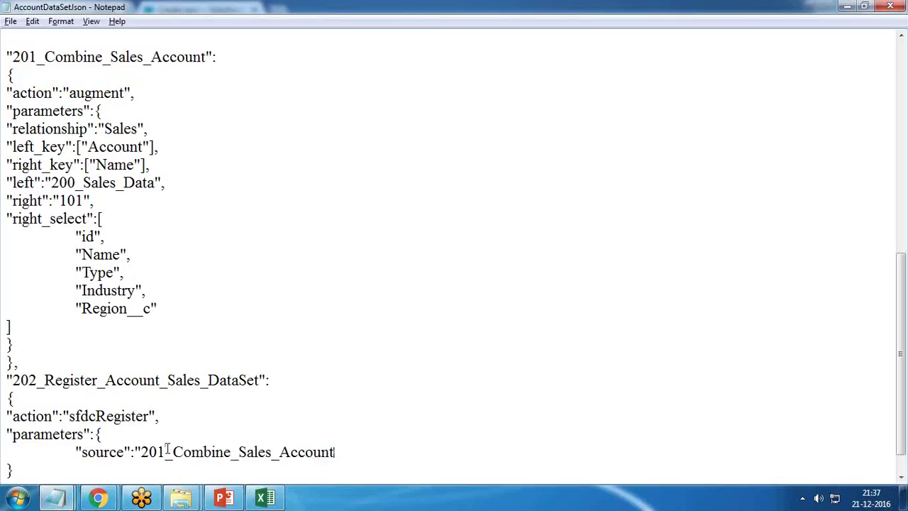
type("\",")
- Add "alias":"SalesWithAccounts", on an indented line below the source parameter
key("Return")
key("Tab")
type("\"ais")
key("BackSpace")
key("BackSpace")
type("lias\":\"")
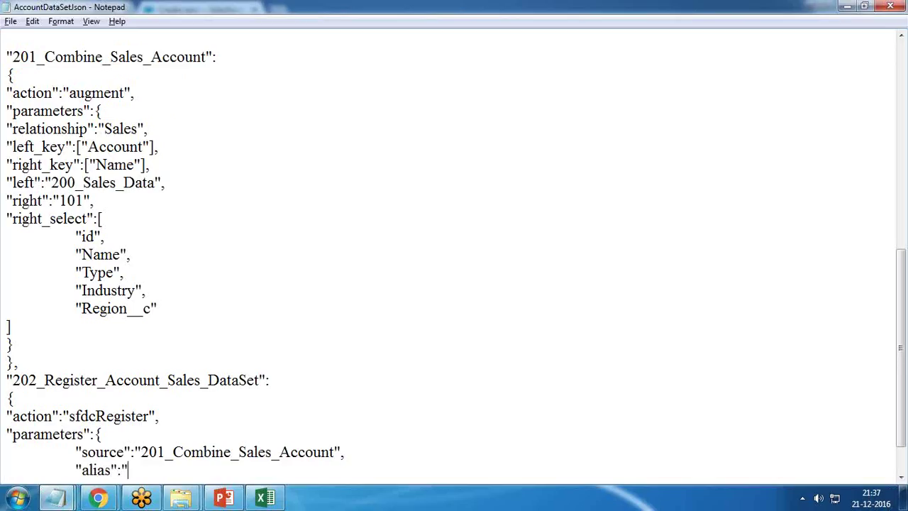
type("SalesWith")
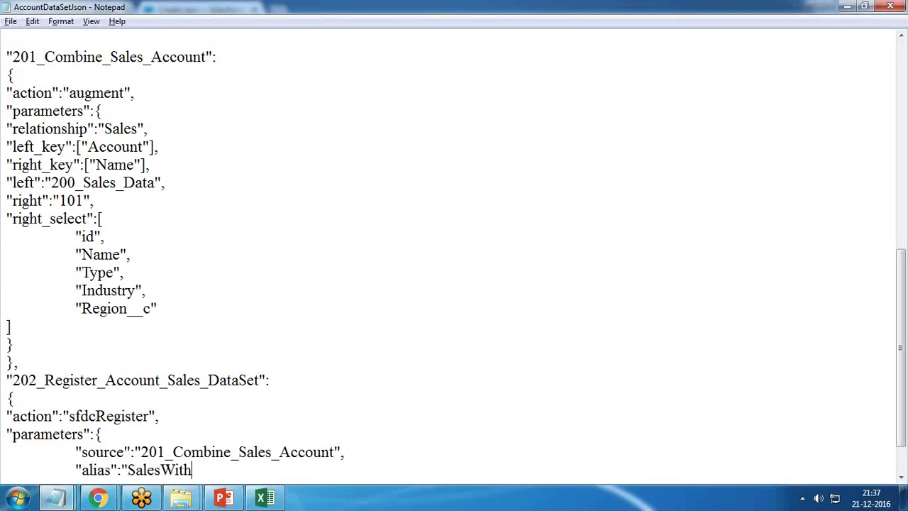
type("Accounts\",")
- Add "name":"SalesWithAccounts" below the alias parameter and close the parameters block with a brace
key("Return")
key("Tab")
type("\"")
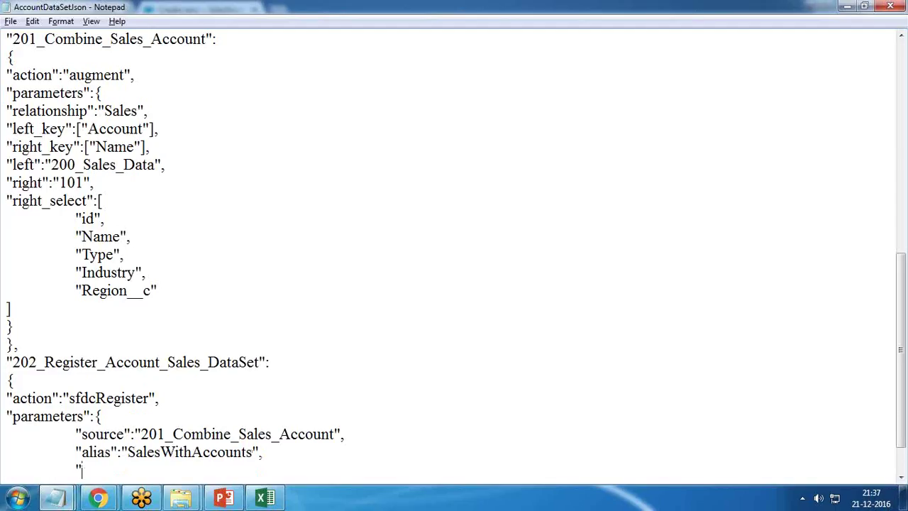
type("name\":\"SalesWi")
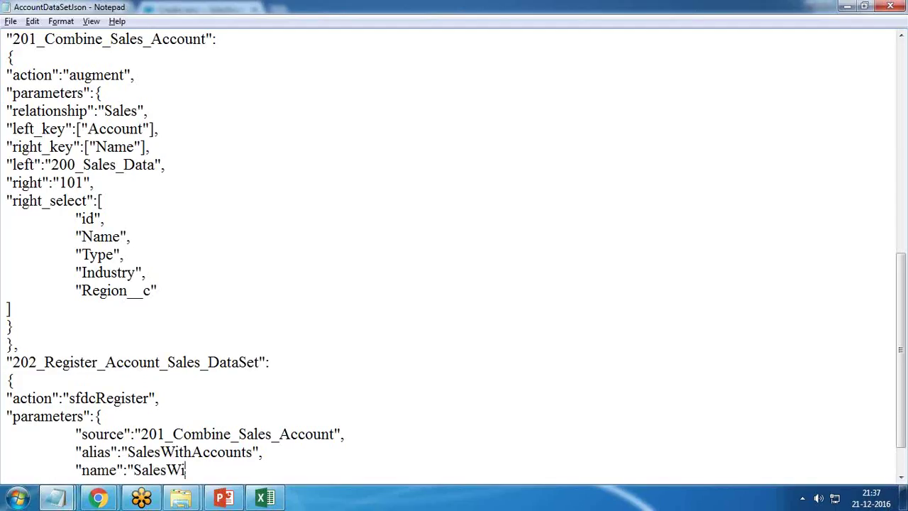
type("thAccounts")
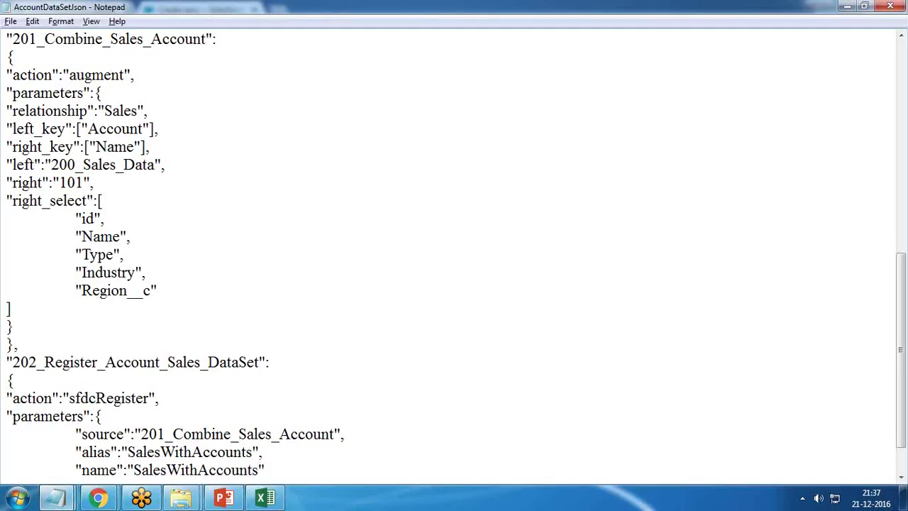
type("\"")
scroll(156, 430, "down", 1)
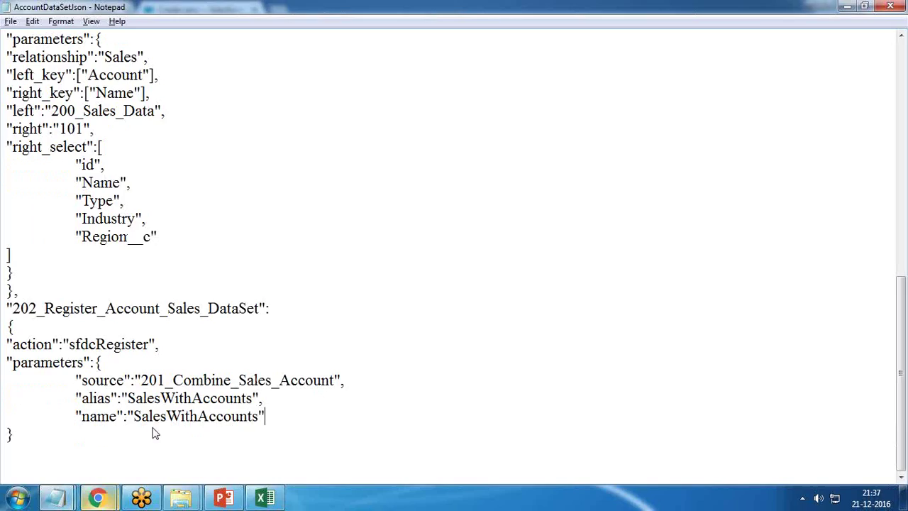
key("Return")
type("}")
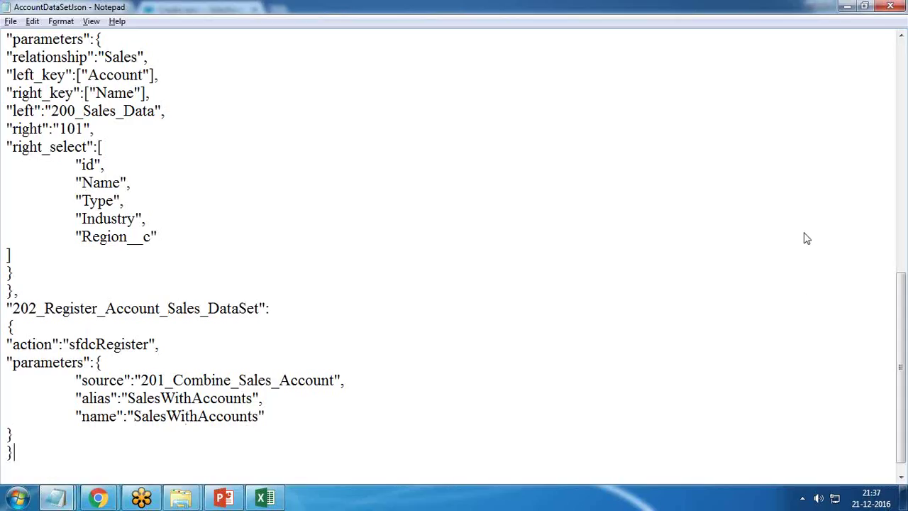
- Switch to Chrome and open the Dataflow View of Wave Analytics' monitoring page
left_click(416, 381)
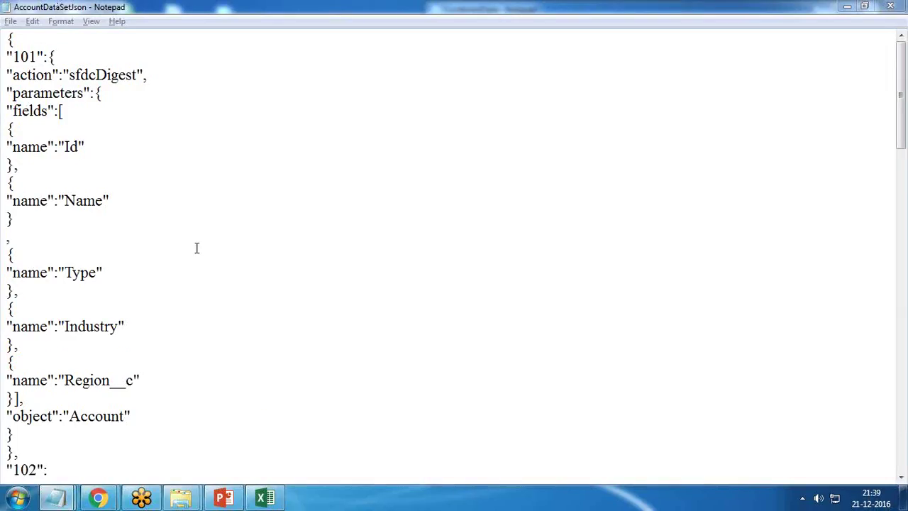
mouse_move(98, 499)
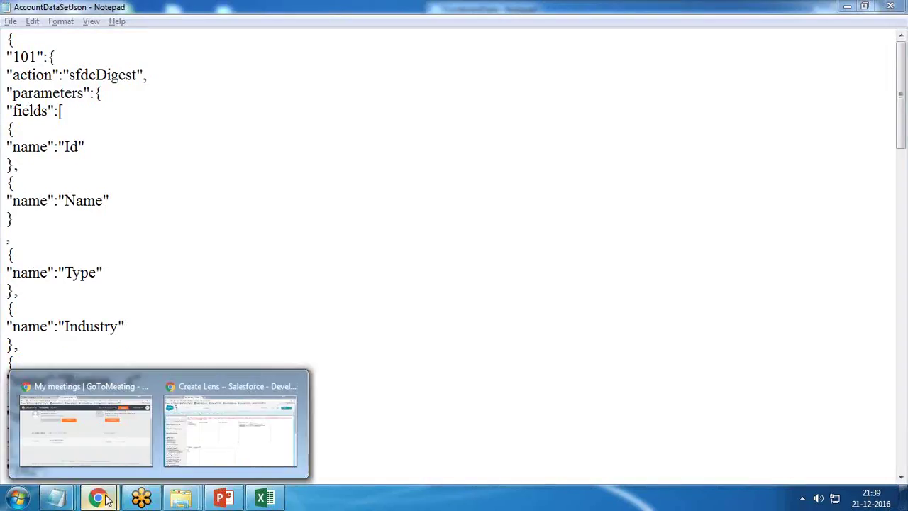
left_click(235, 438)
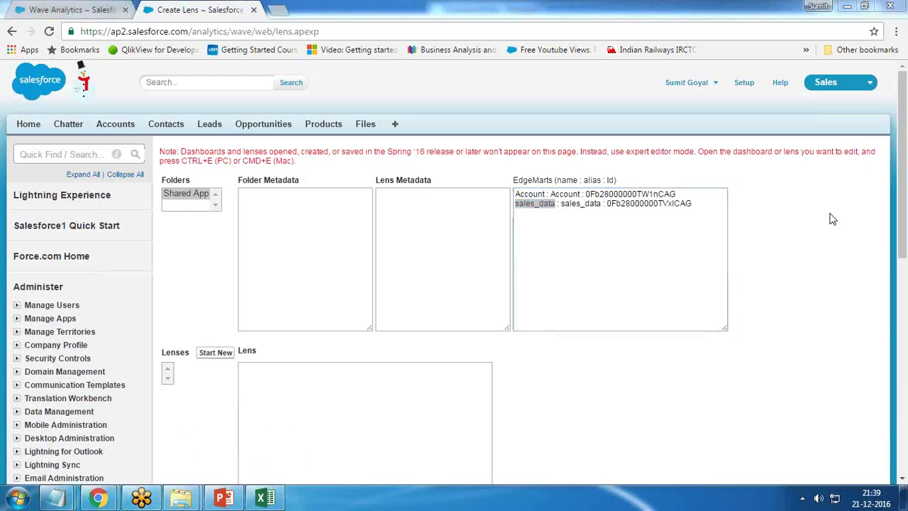
left_click(63, 7)
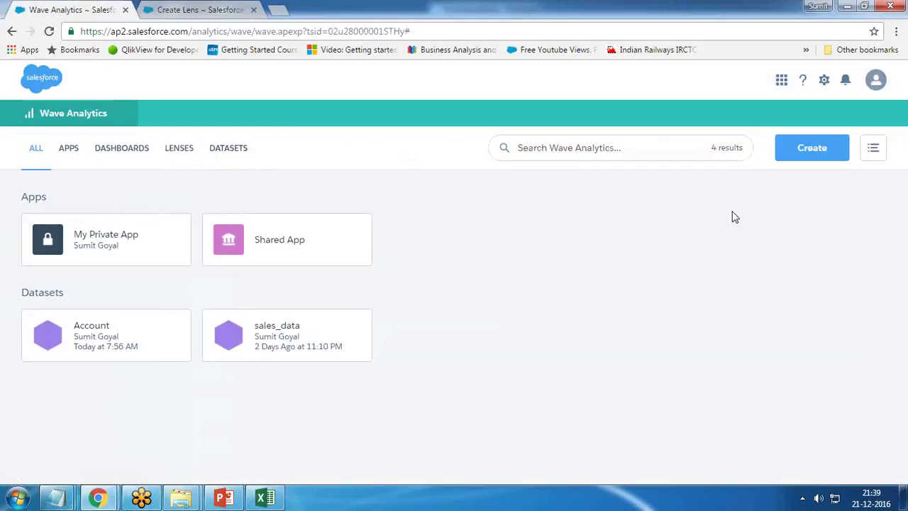
left_click(823, 81)
left_click(796, 112)
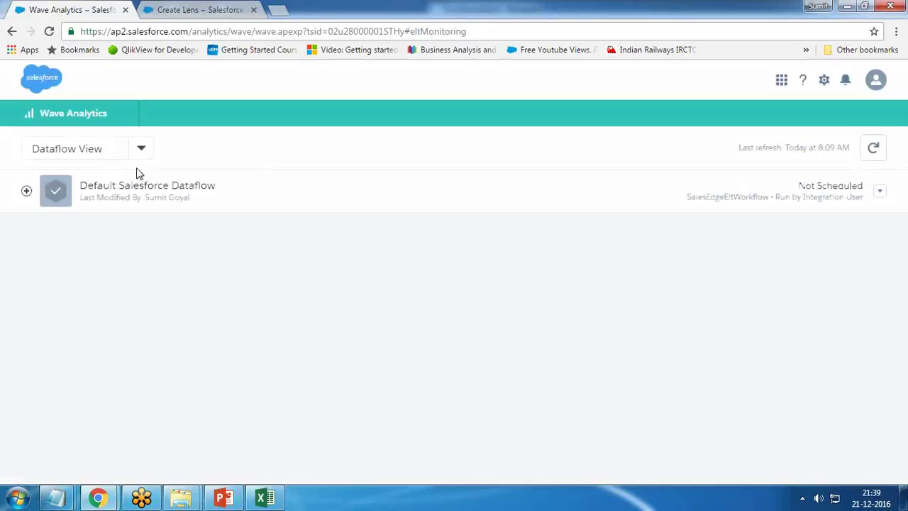
- Begin choosing a definition file to upload for the Default Salesforce Dataflow, checking the JSON file's name in Notepad before returning to Chrome
left_click(880, 191)
left_click(838, 236)
left_click(421, 243)
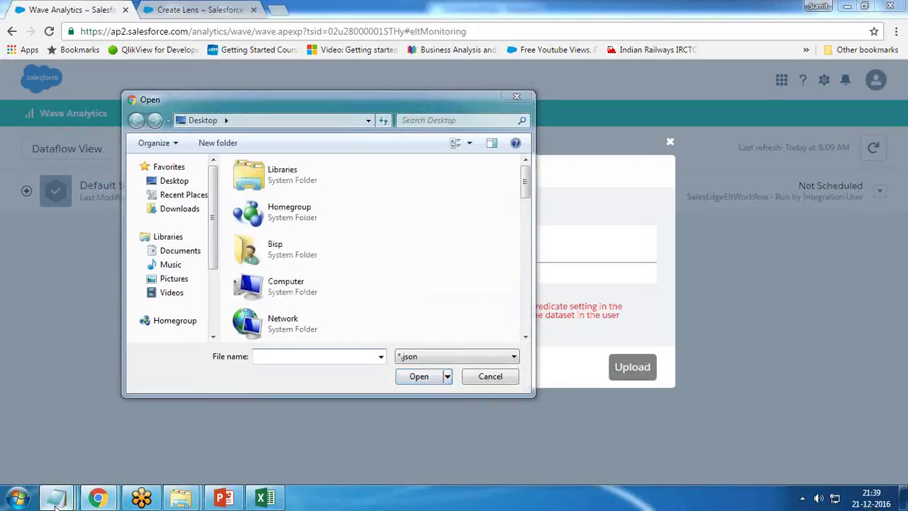
mouse_move(57, 497)
left_click(495, 424)
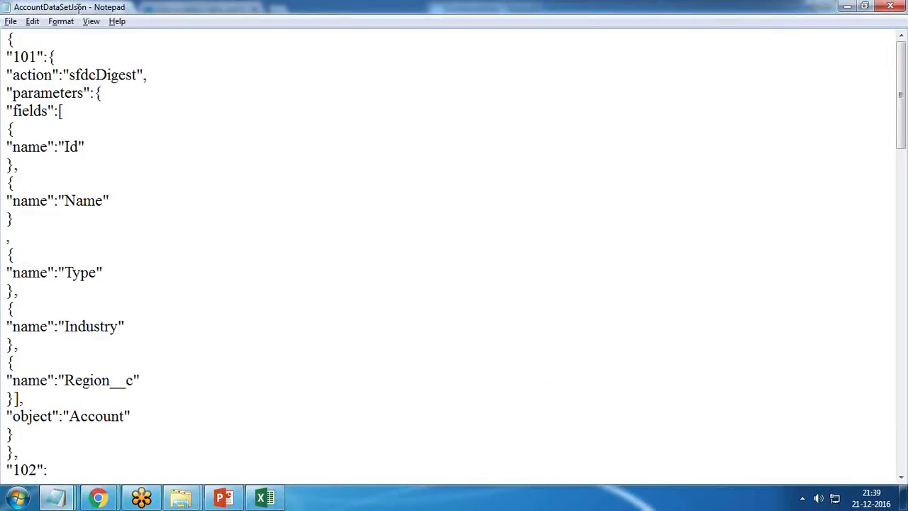
mouse_move(91, 500)
left_click(268, 453)
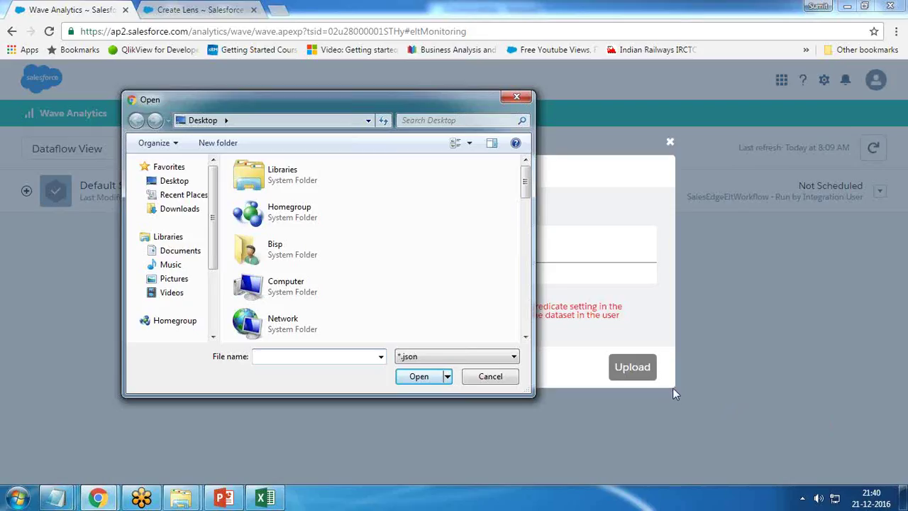
- Upload AccountDataSetJson.json from the Desktop as the dataflow definition file and finish the upload dialog
left_click(271, 296)
key("a")
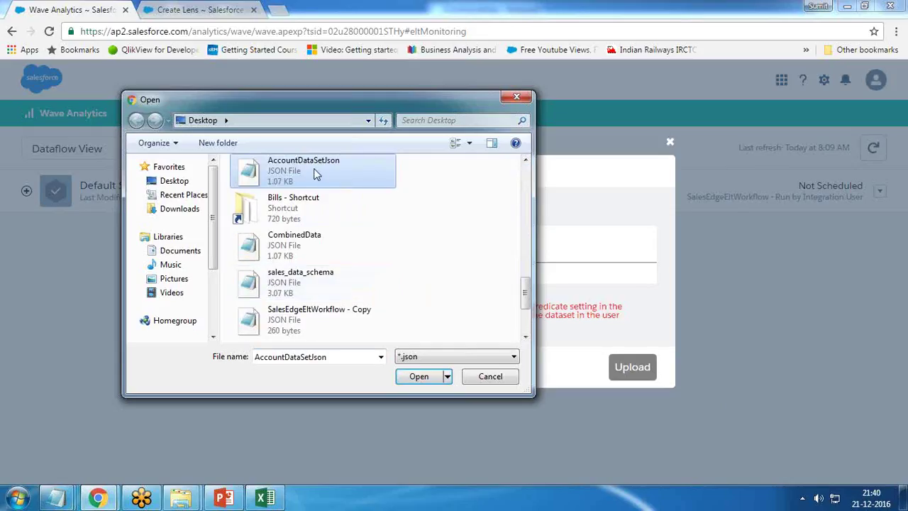
left_click(424, 377)
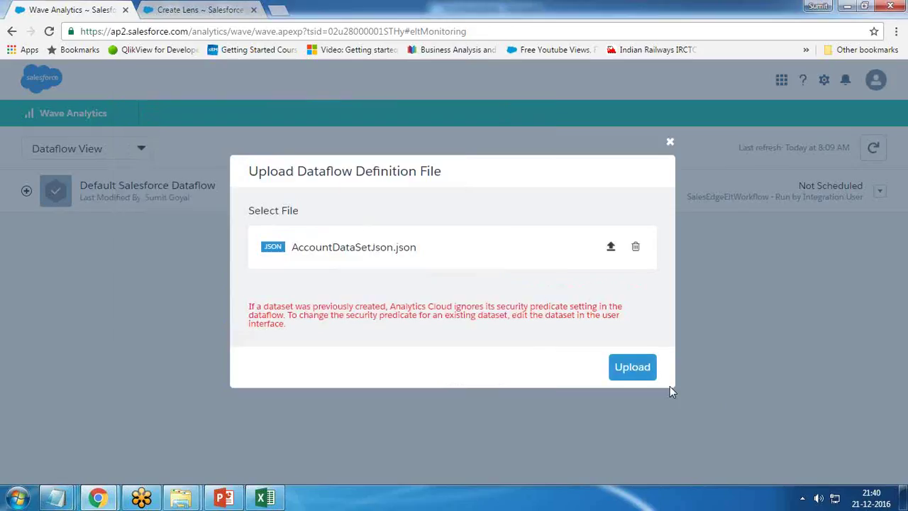
left_click(657, 379)
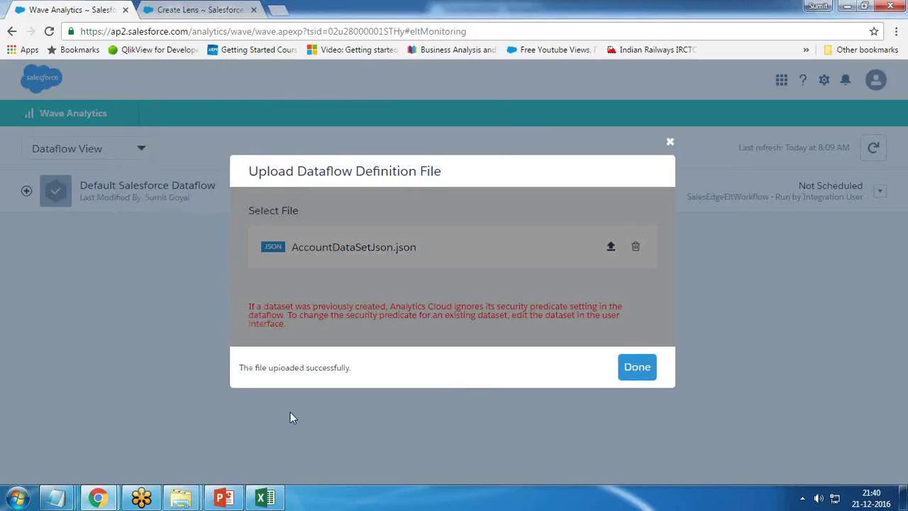
left_click(643, 372)
- Start the Default Salesforce Dataflow and refresh the Jobs View to check the status of its newest run
left_click(880, 191)
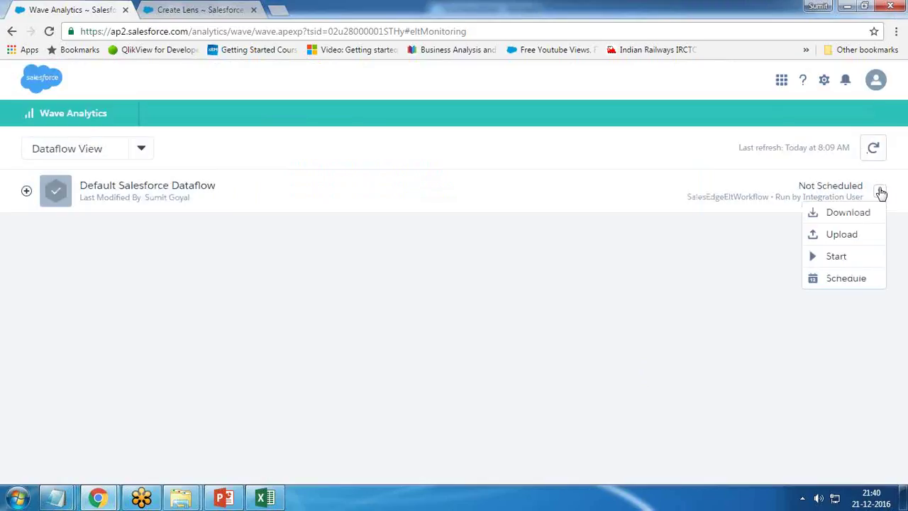
left_click(835, 258)
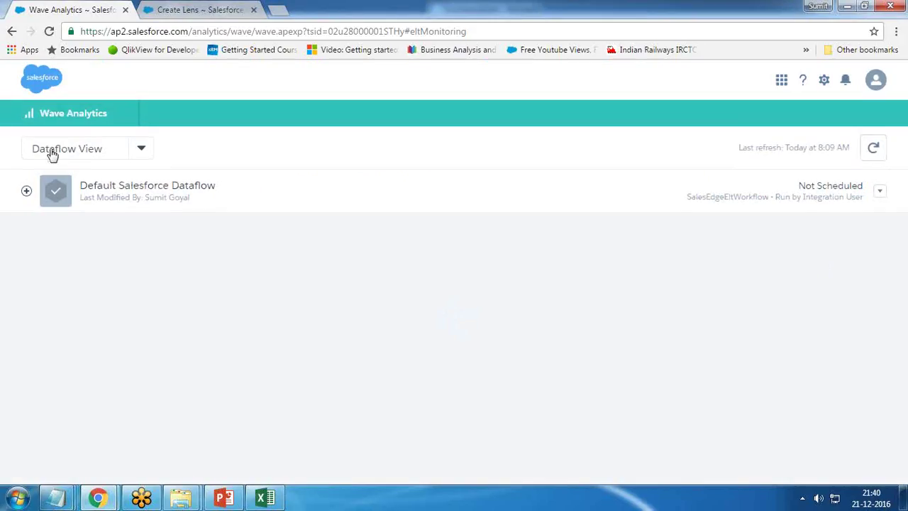
left_click(127, 154)
left_click(74, 175)
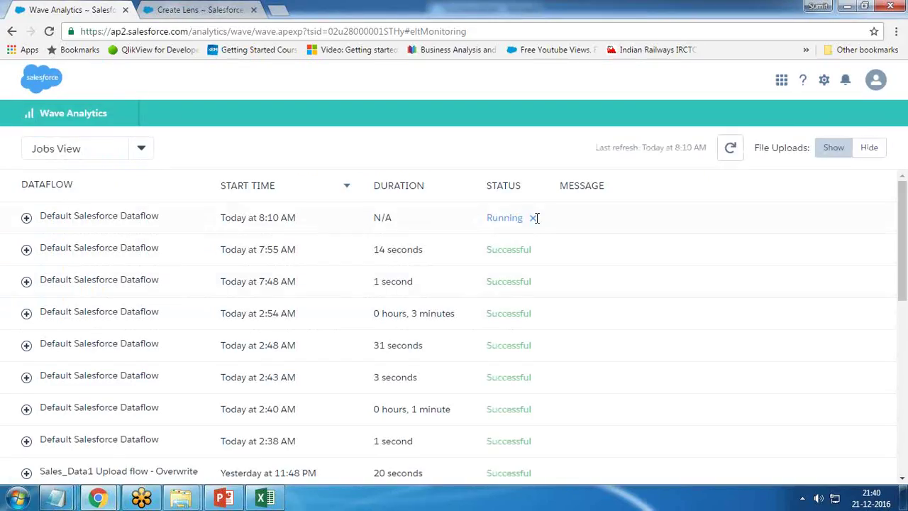
left_click(731, 150)
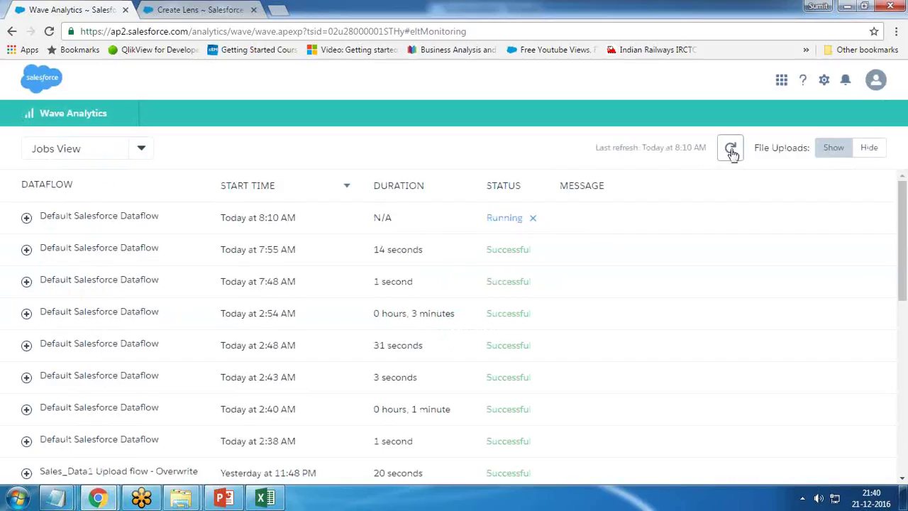
left_click(731, 150)
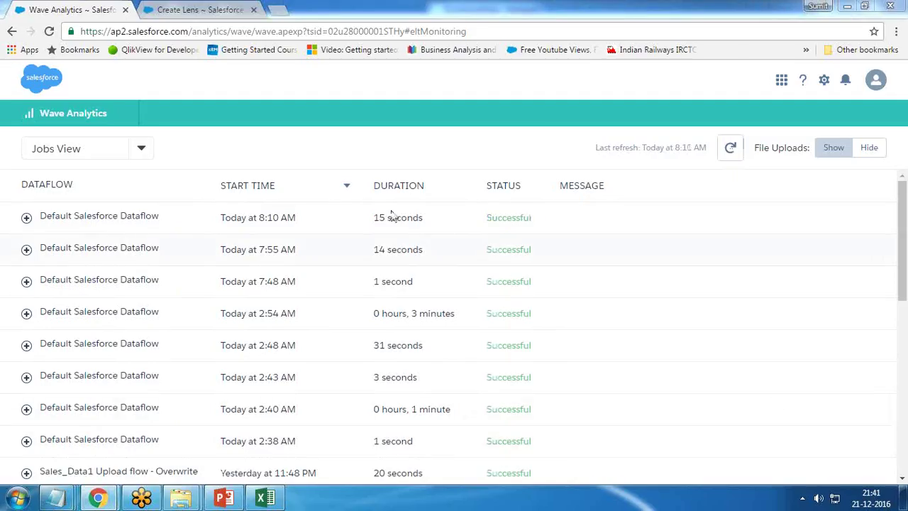
left_click_drag(488, 220, 539, 224)
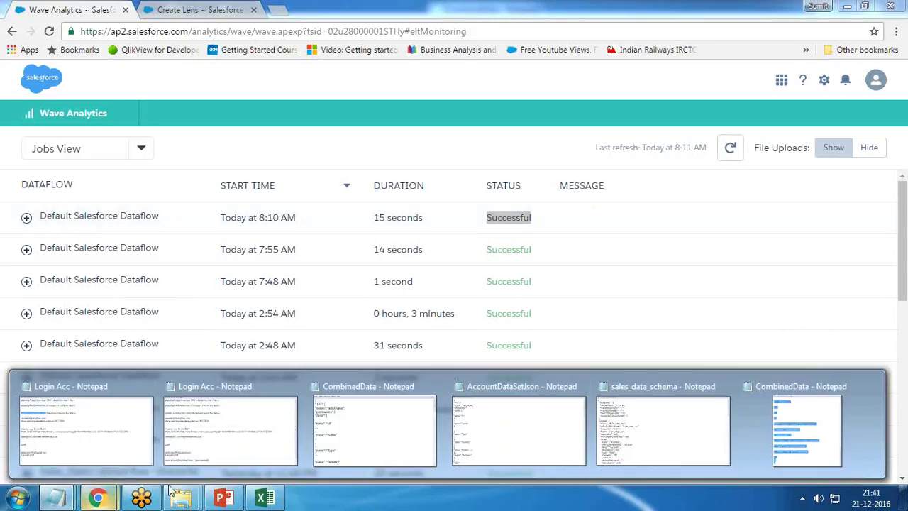
- Switch to AccountDataSetJson in Notepad and check the alias in the 202_Register_Account_Sales_Dataset node
left_click(513, 434)
scroll(115, 319, "down", 3)
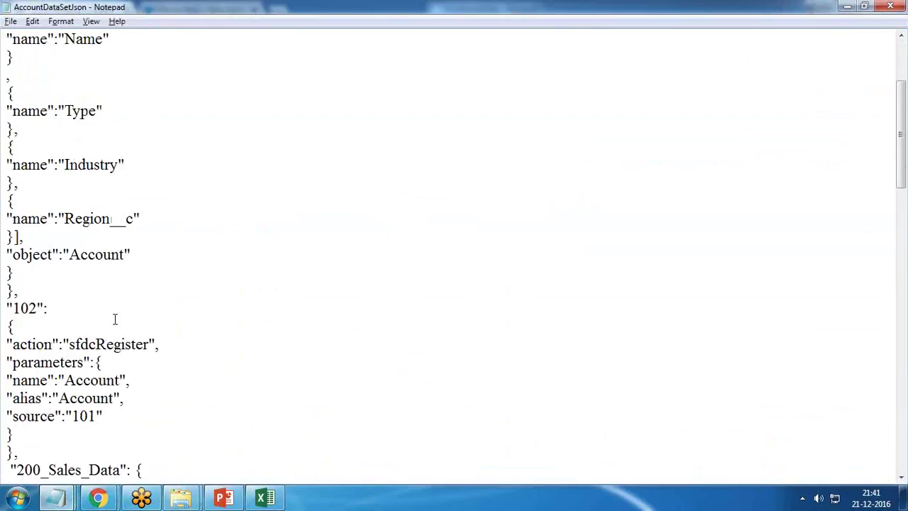
scroll(114, 319, "down", 15)
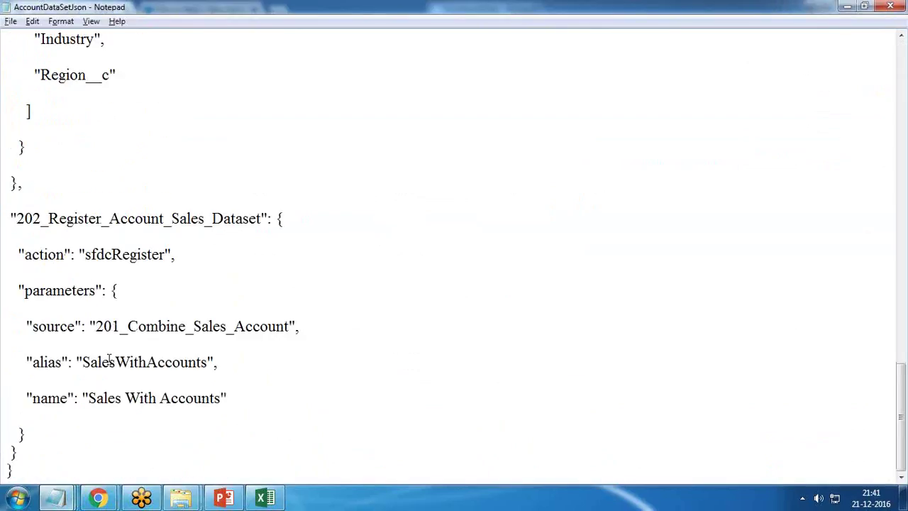
left_click_drag(82, 363, 199, 364)
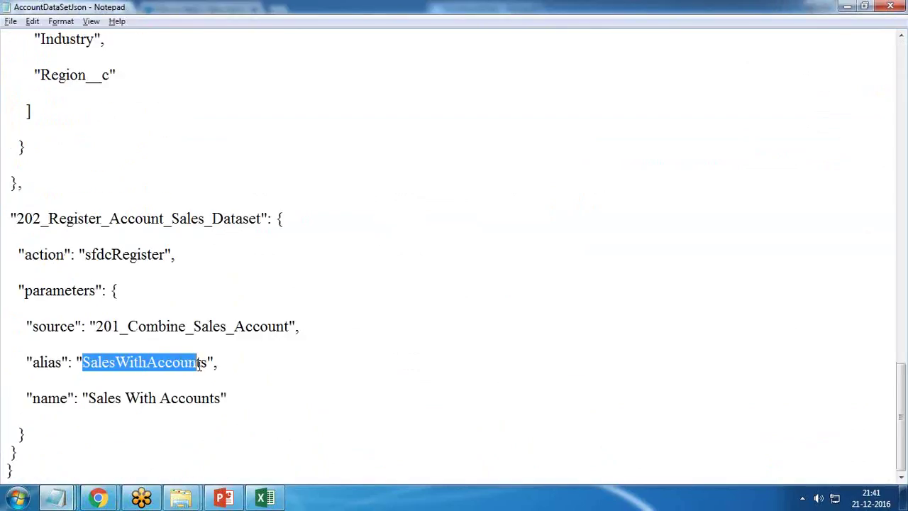
- Return to Chrome and open the Sales With Accounts dataset from the Wave Analytics home page in a new lens
mouse_move(98, 497)
left_click(254, 450)
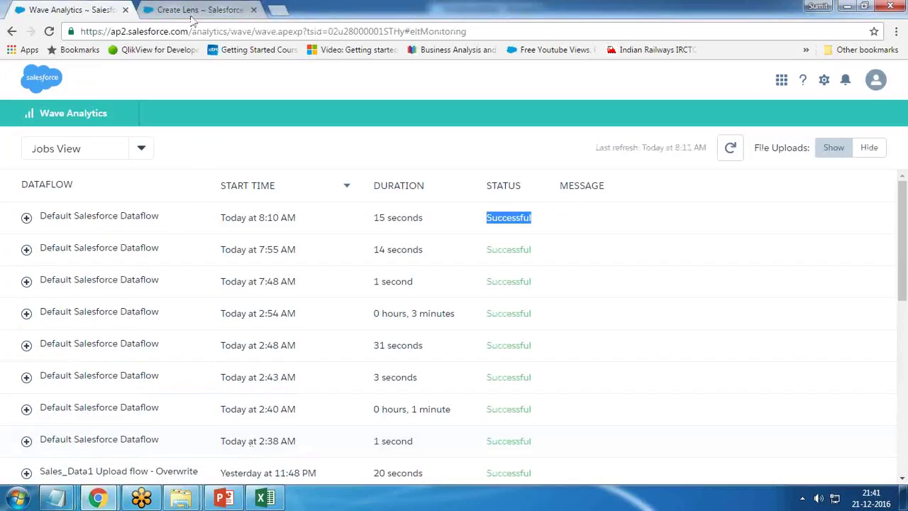
left_click(70, 115)
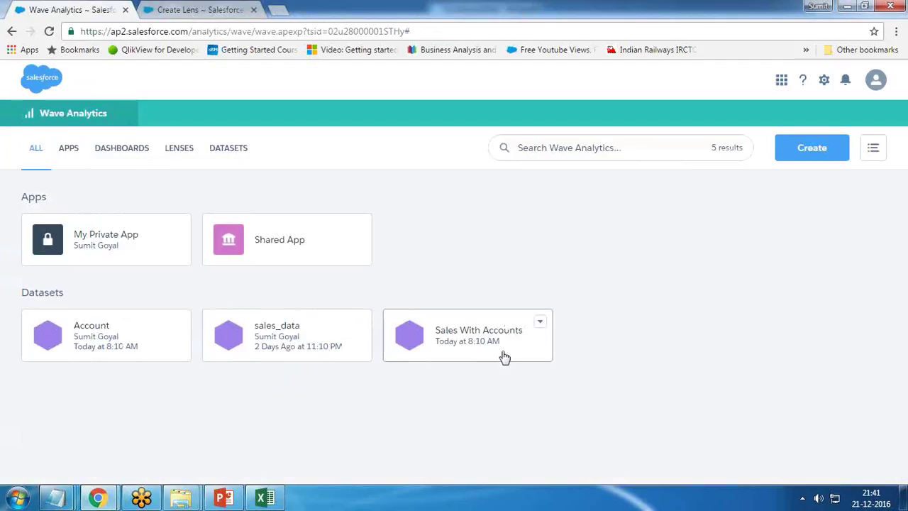
left_click(460, 341)
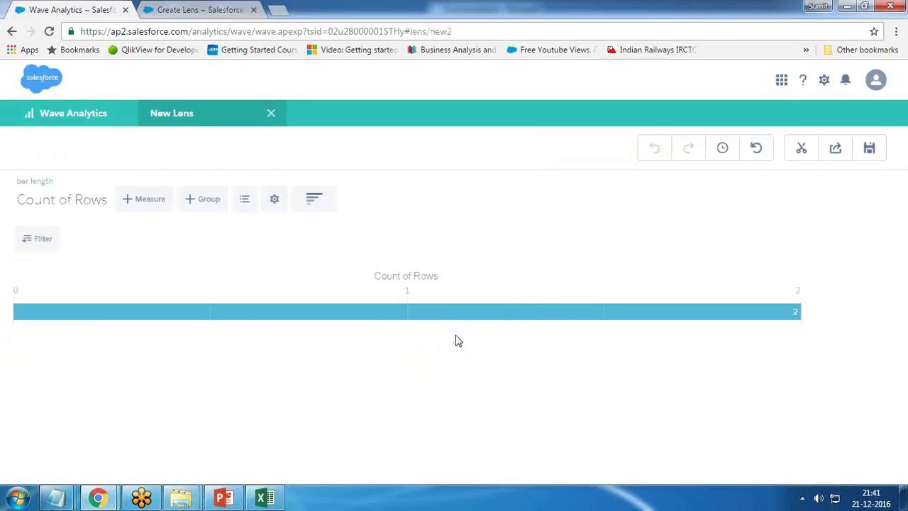
- Change the lens measure to Sum of Price
left_click(45, 201)
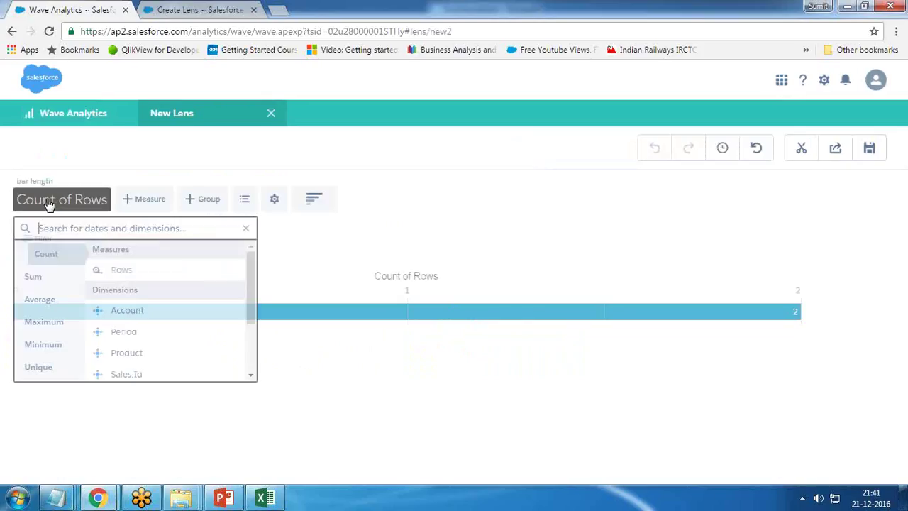
left_click(42, 274)
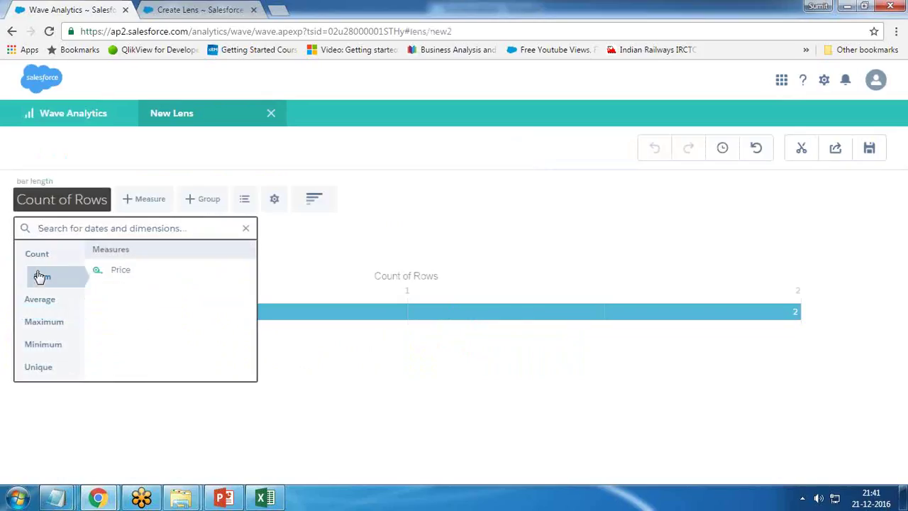
left_click(121, 274)
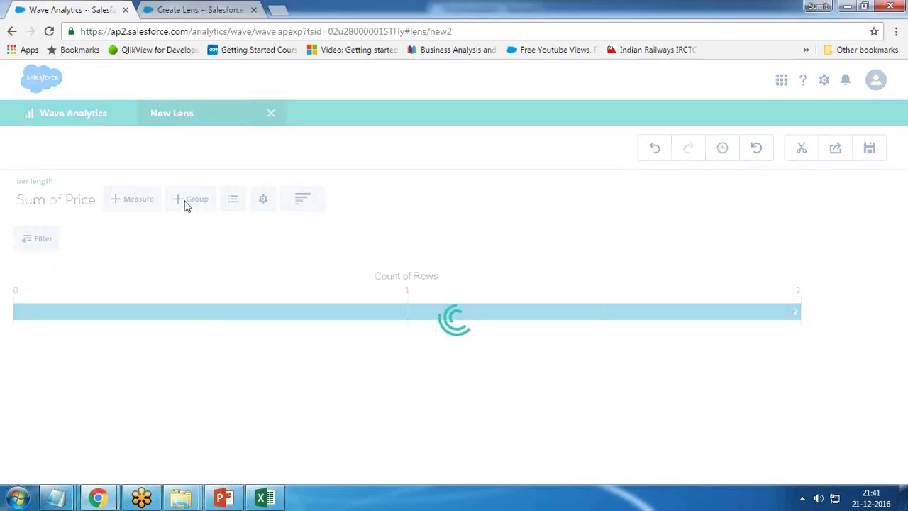
- Try grouping the lens by Sales.Region__c, and remove that grouping again
left_click(188, 203)
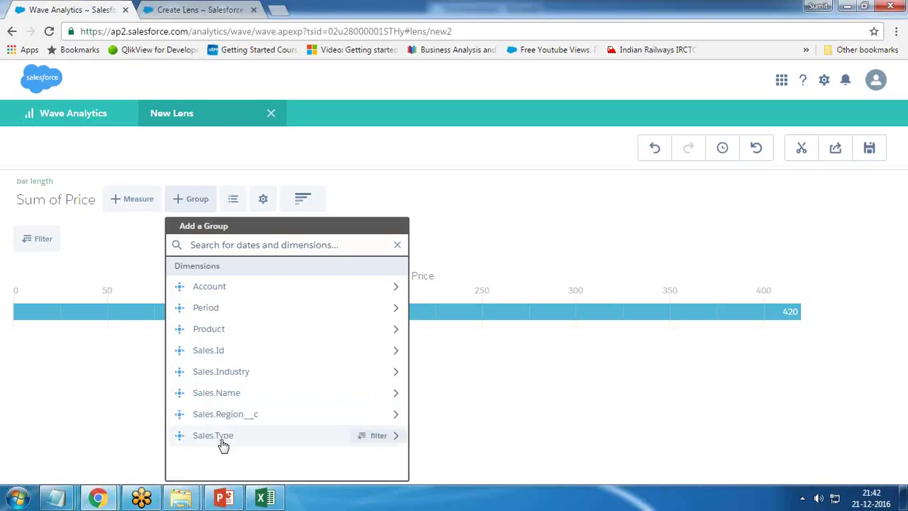
left_click(222, 414)
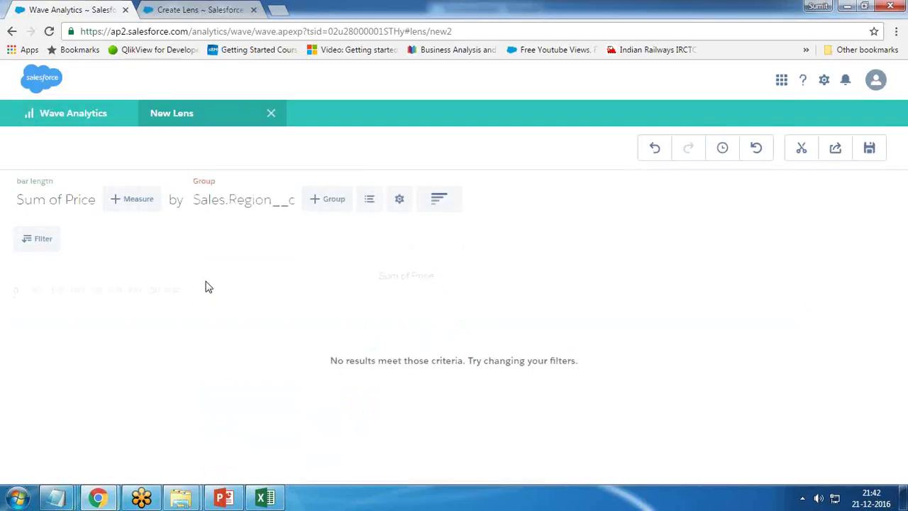
left_click(290, 182)
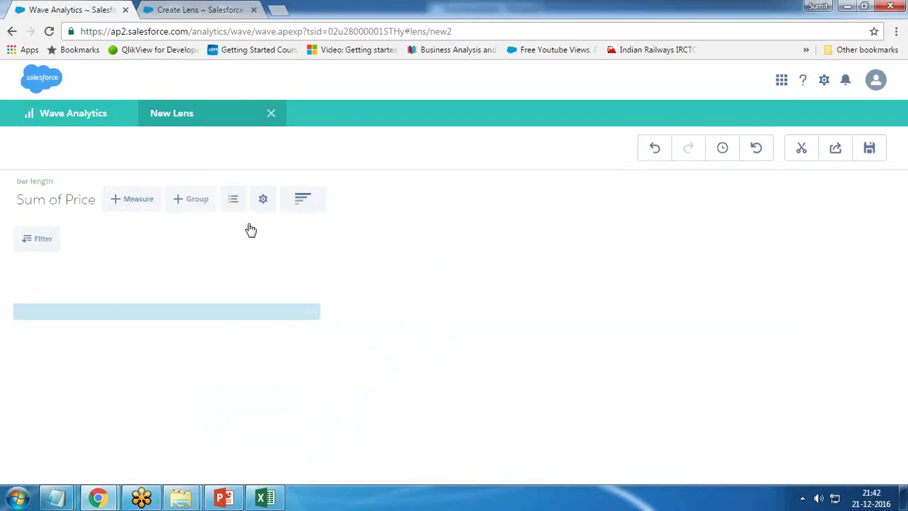
- Group the Sum of Price chart by Account
left_click(197, 203)
left_click(214, 292)
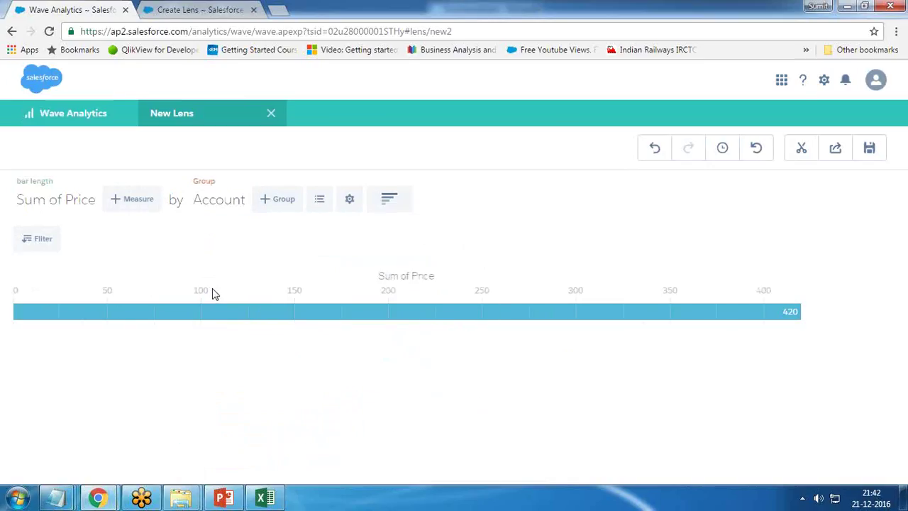